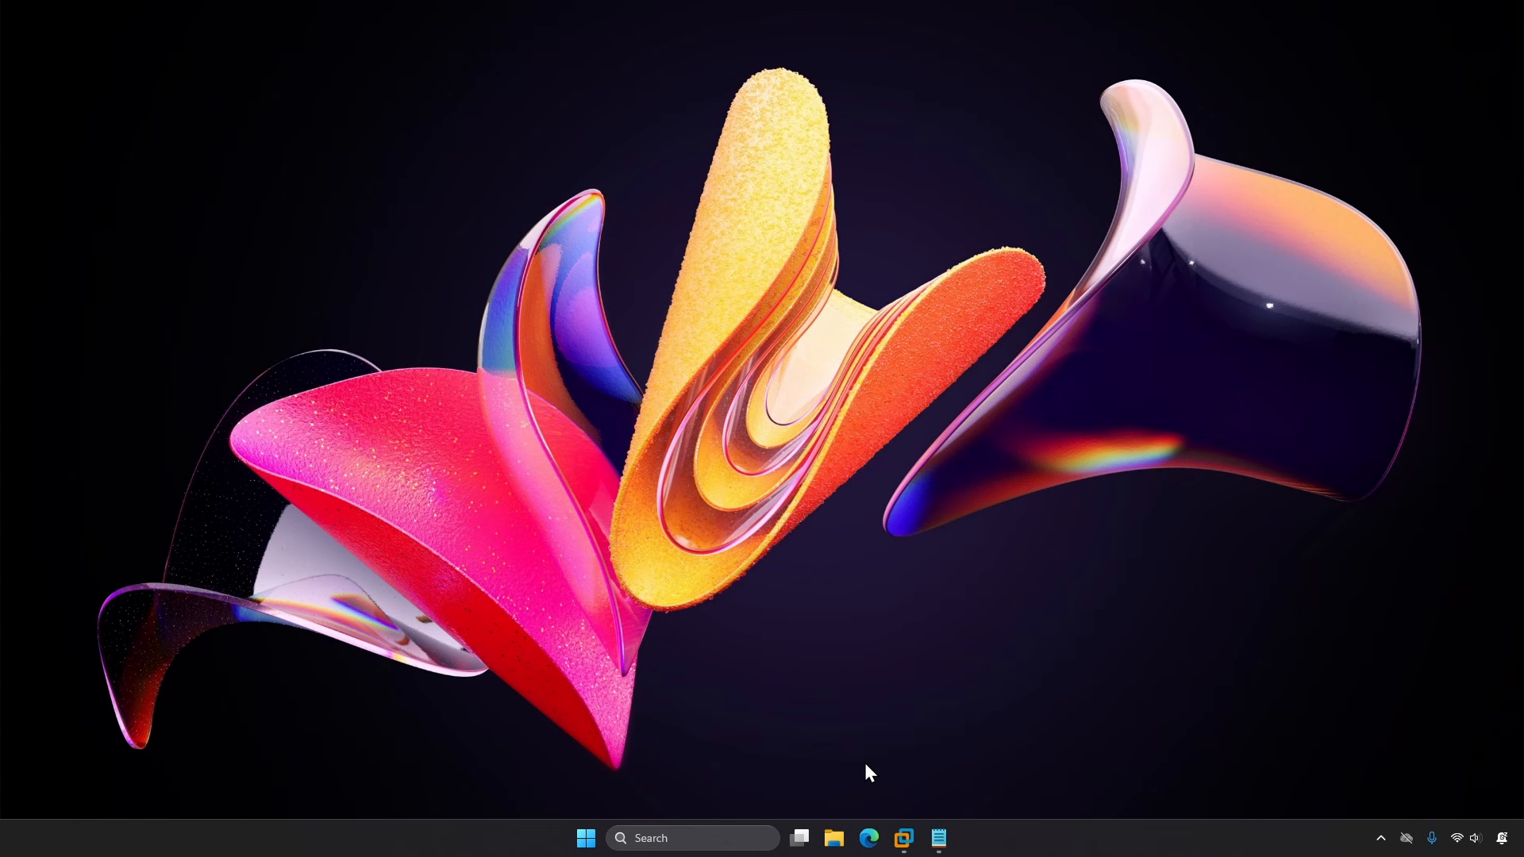
Step: Open support.fortinet.com in Edge and sign in to FortiCloud as an email user with the account password
{"action": "left_click", "coordinate": [869, 839]}
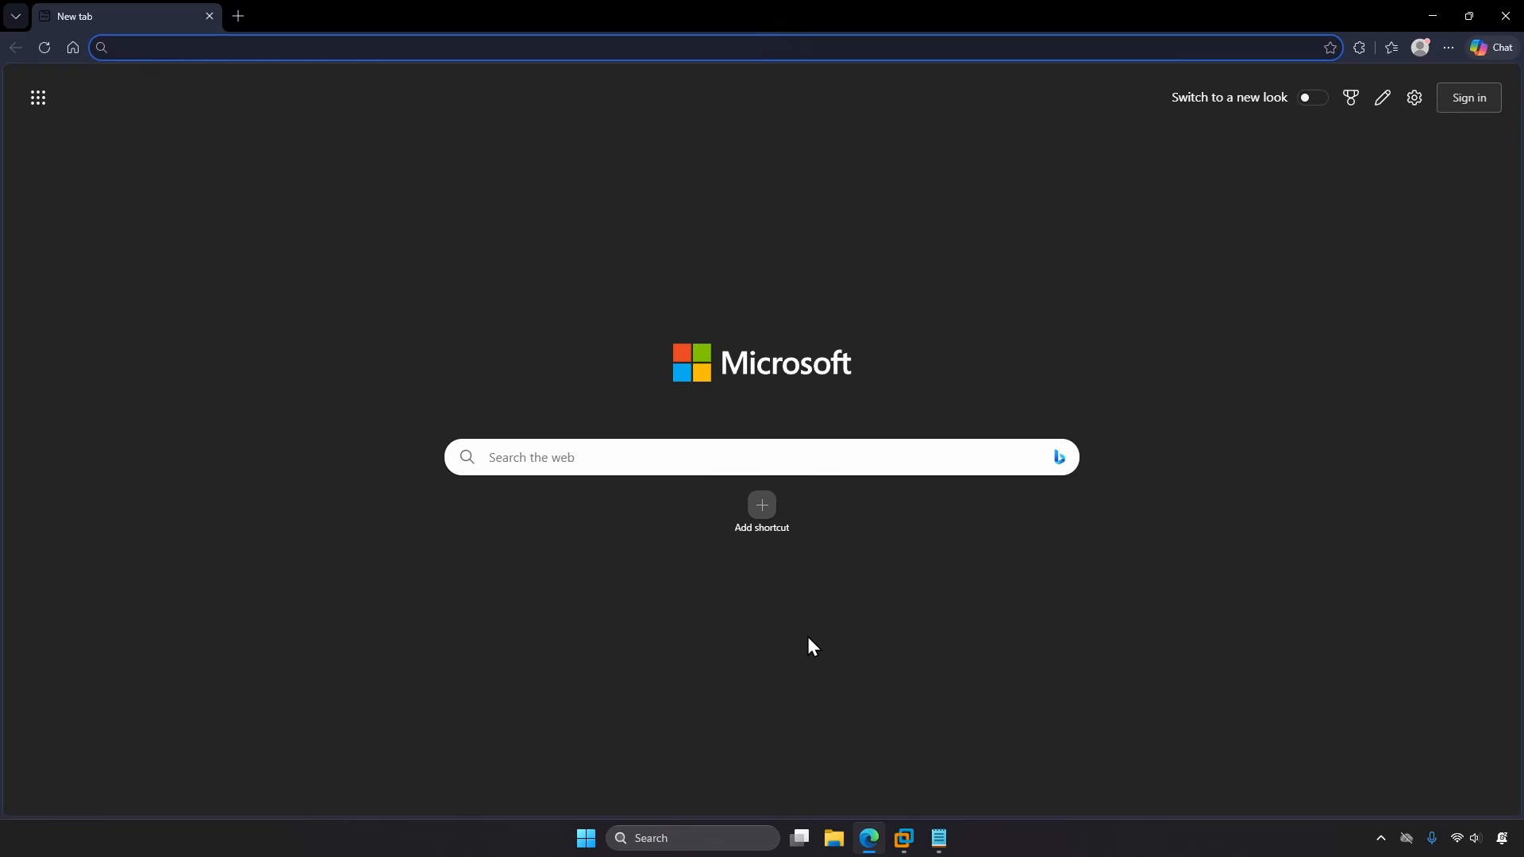
{"action": "type", "text": "support.fo"}
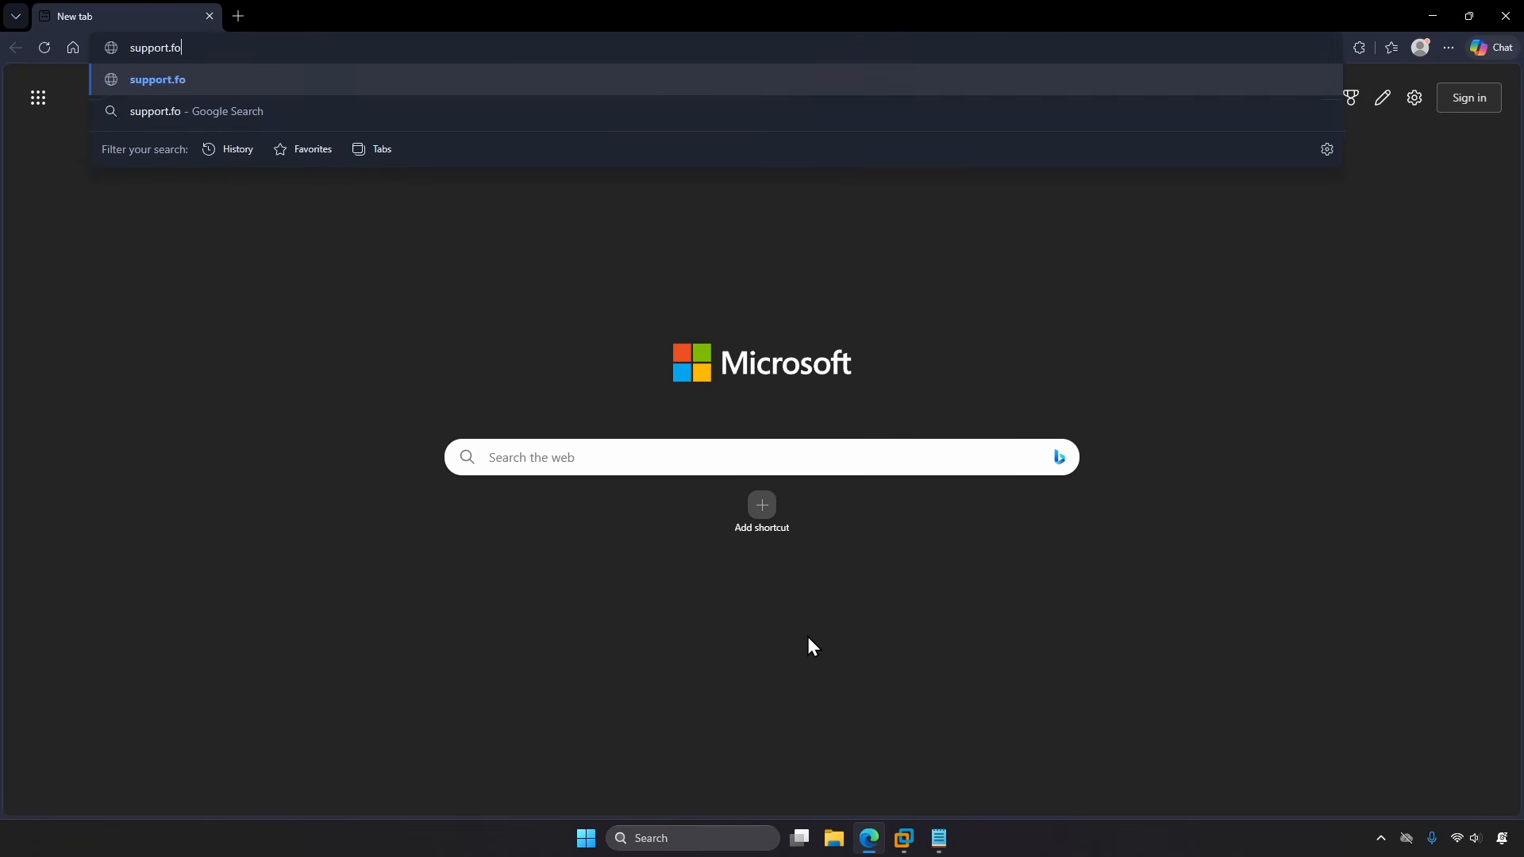
{"action": "type", "text": "rtinet.com"}
{"action": "key", "text": "Return"}
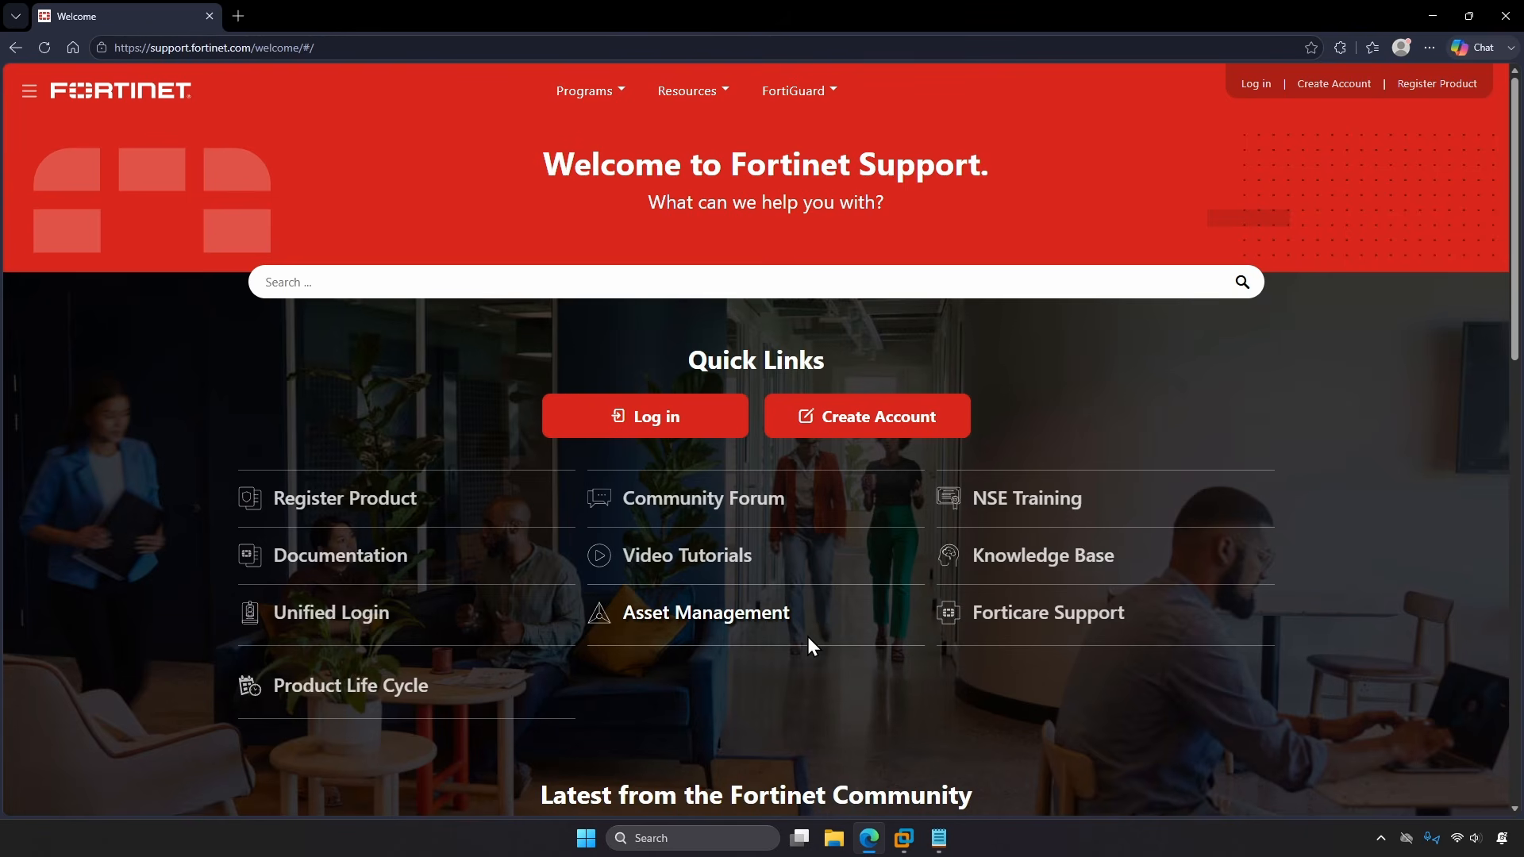
{"action": "left_click", "coordinate": [725, 412]}
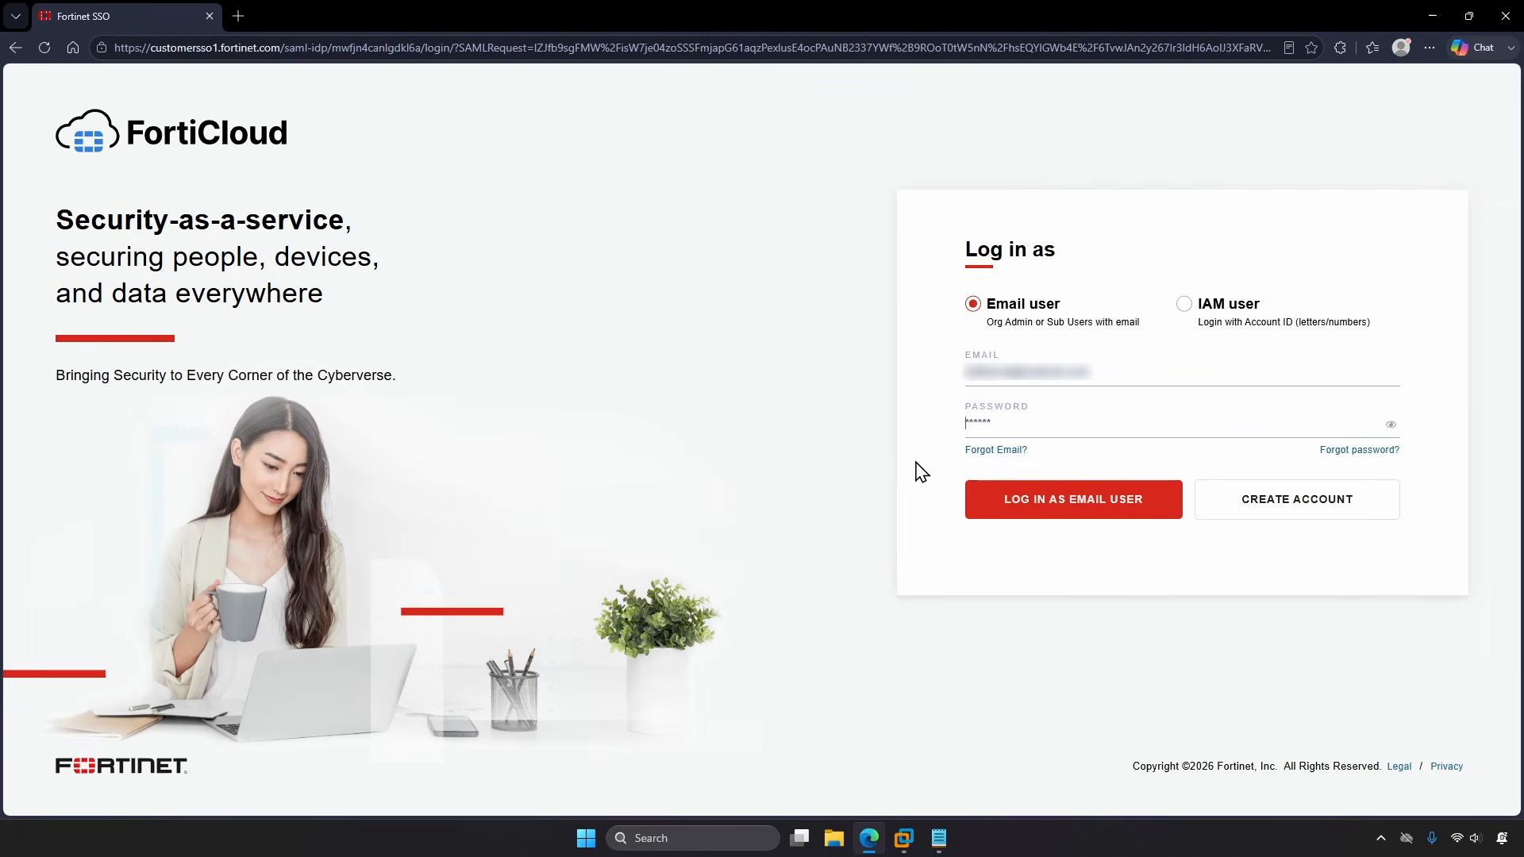
{"action": "key", "text": "ctrl+v"}
{"action": "left_click", "coordinate": [983, 500]}
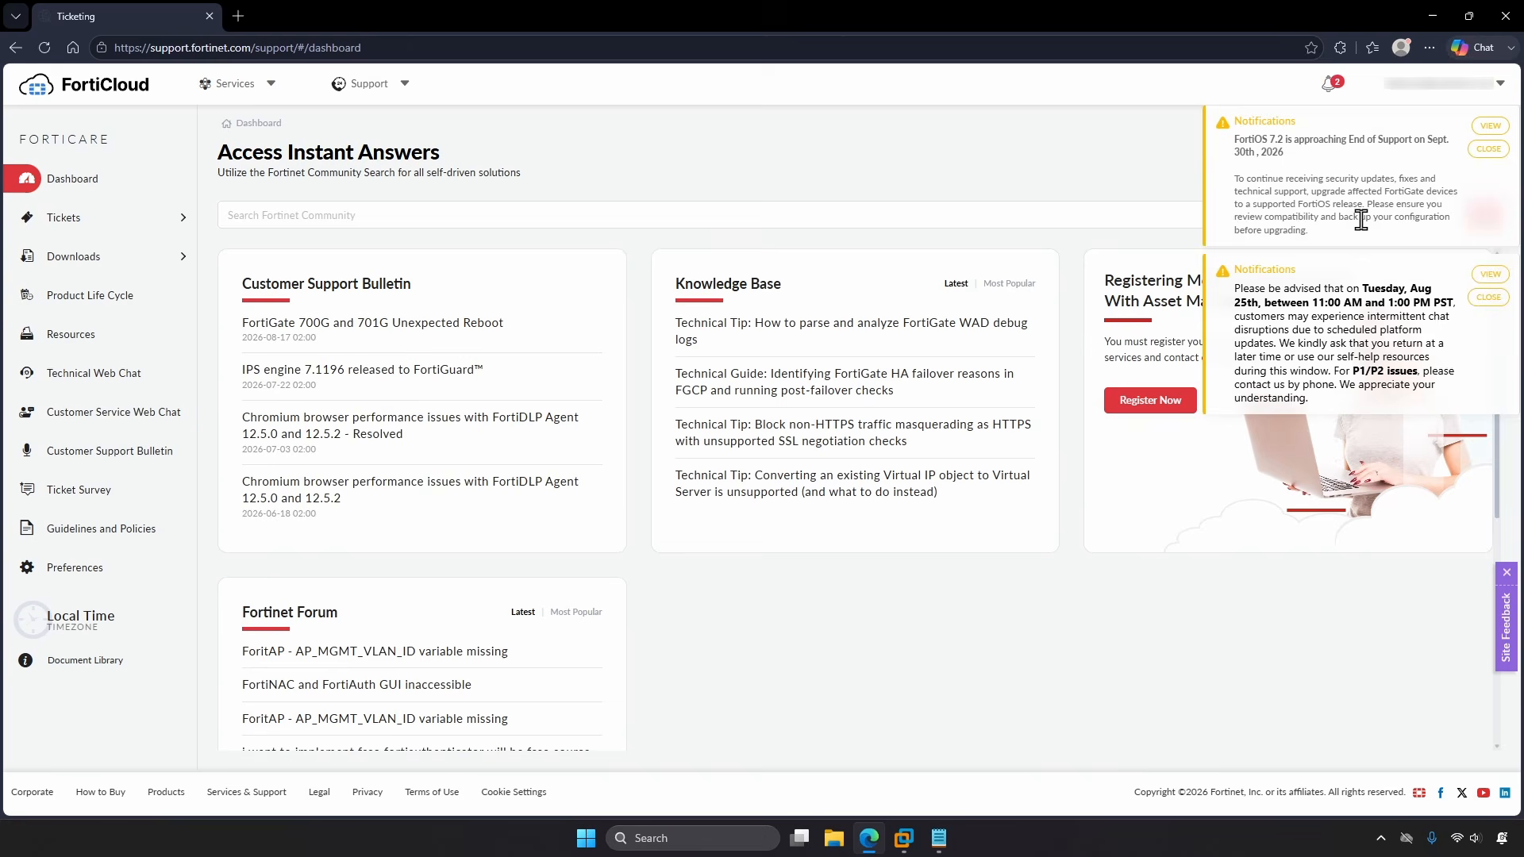
Step: Dismiss the notifications and open Downloads > VM Images filtered to the KVM platform
{"action": "left_click", "coordinate": [1489, 150]}
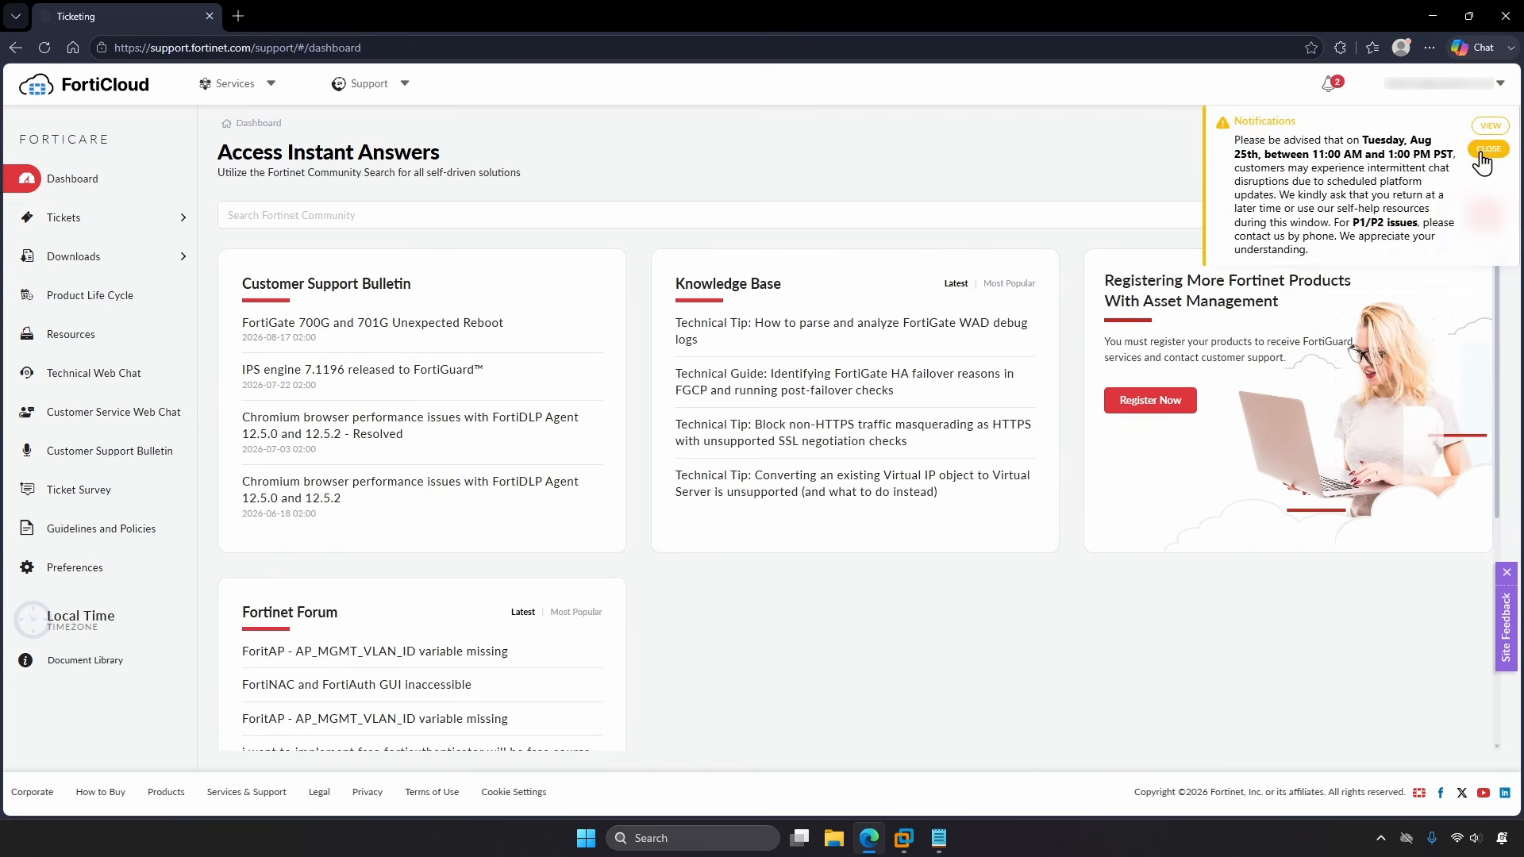
{"action": "left_click", "coordinate": [1488, 149]}
{"action": "left_click", "coordinate": [104, 259]}
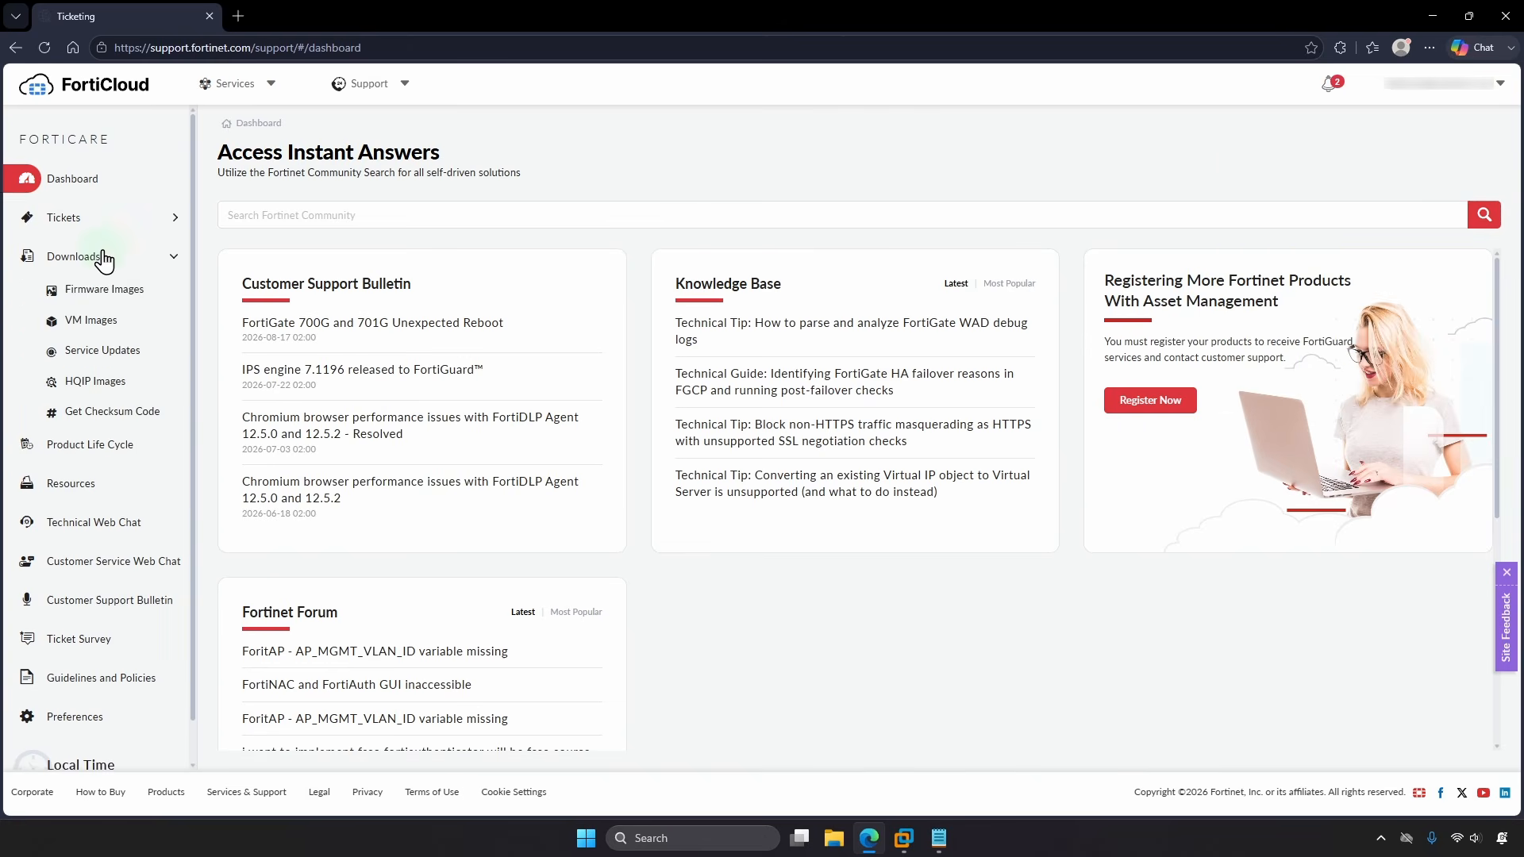
{"action": "left_click", "coordinate": [124, 321]}
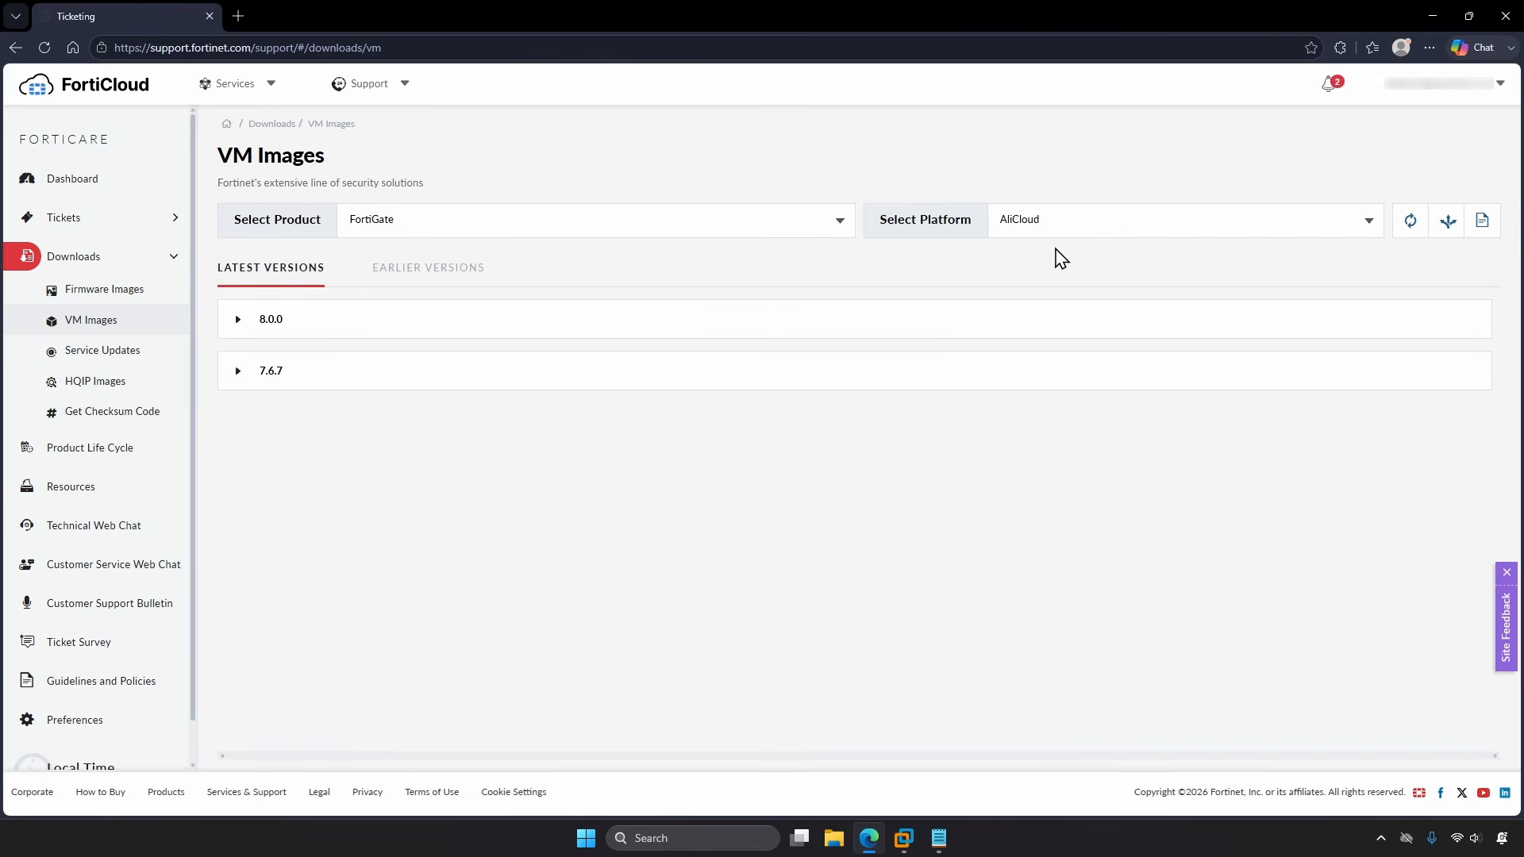
{"action": "left_click", "coordinate": [1089, 232]}
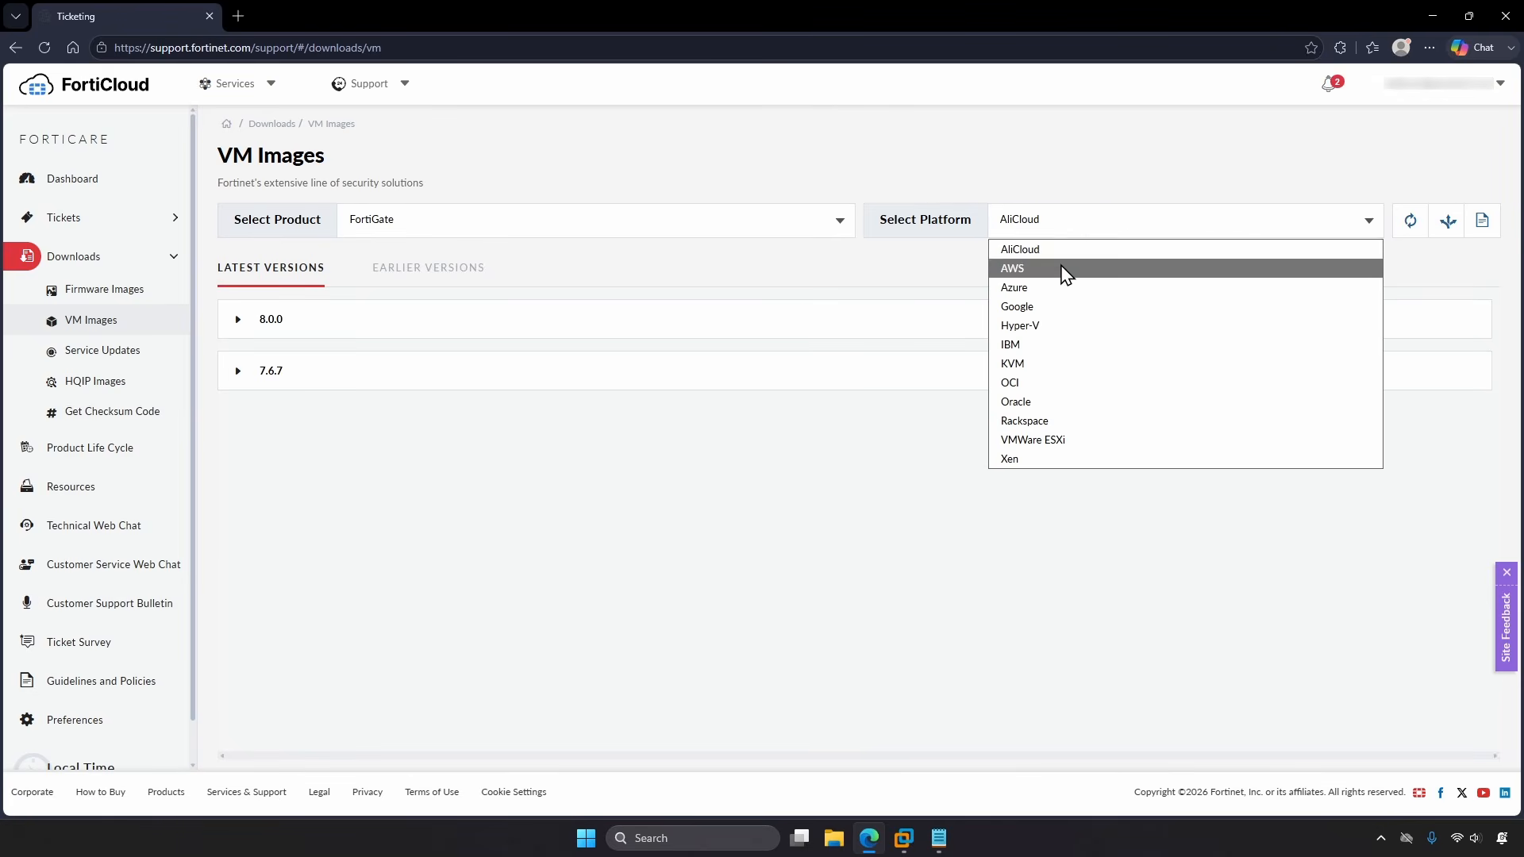
{"action": "left_click", "coordinate": [1032, 364]}
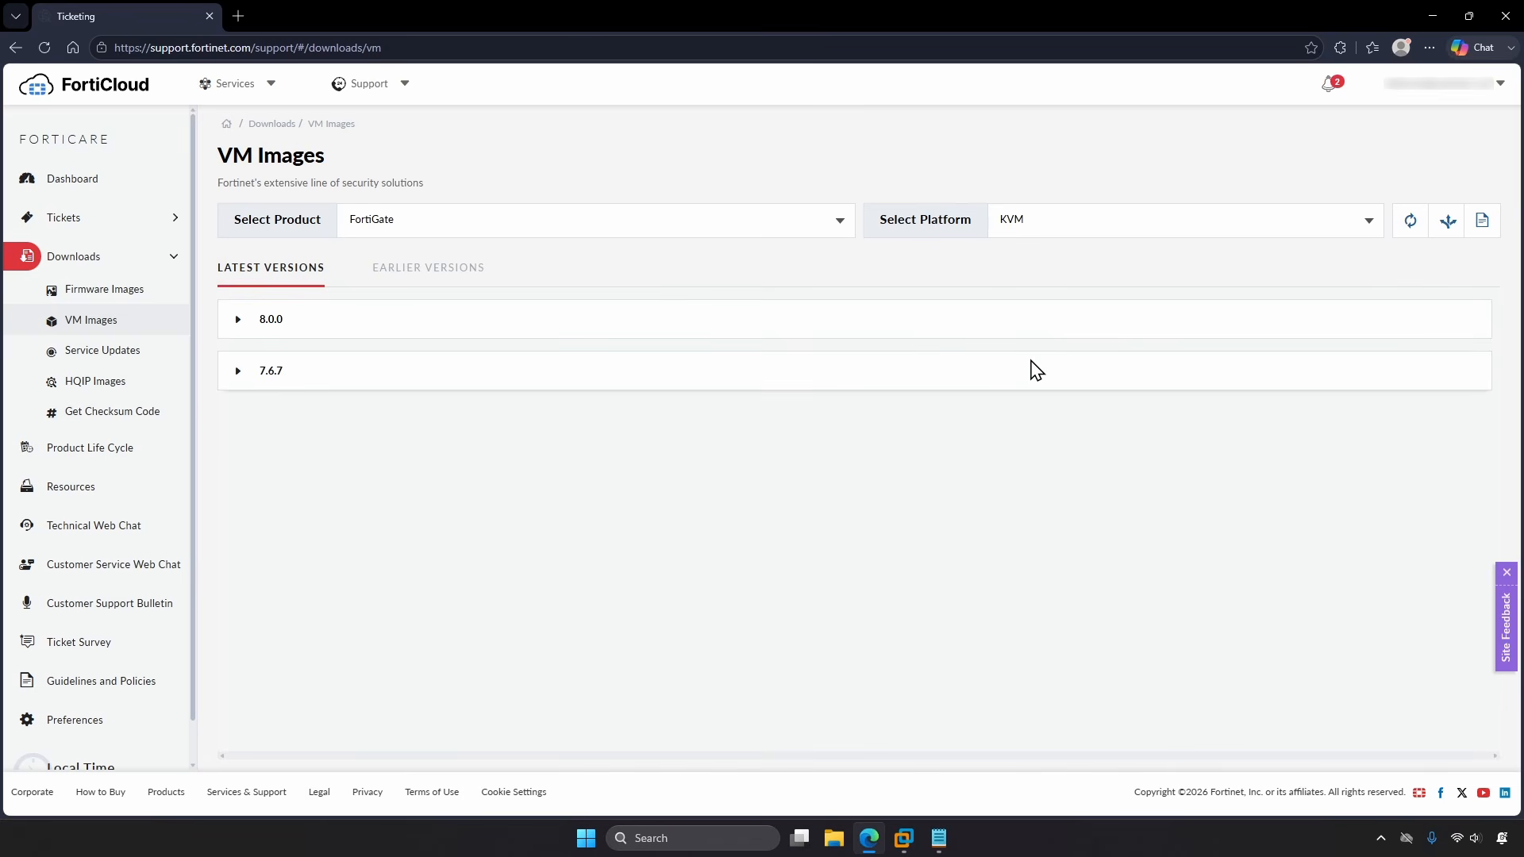
Step: Download the FortiGate 7.6.7 FGT_VM64_KVM new-deployment .kvm.zip image, then close Edge
{"action": "left_click", "coordinate": [262, 371]}
{"action": "scroll", "coordinate": [256, 364], "scroll_direction": "down", "scroll_amount": 2}
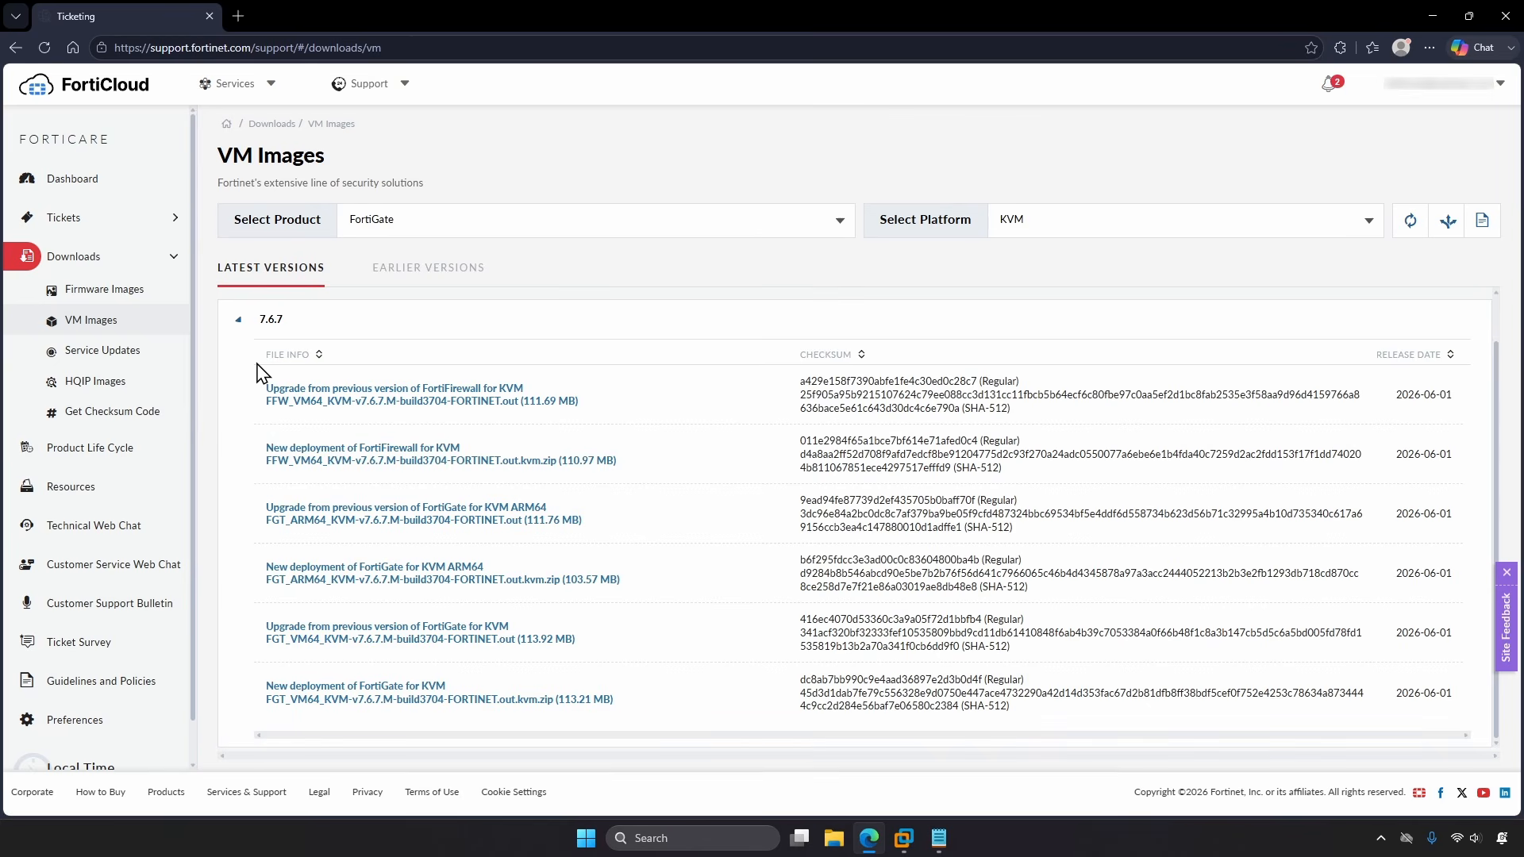
{"action": "left_click", "coordinate": [327, 702]}
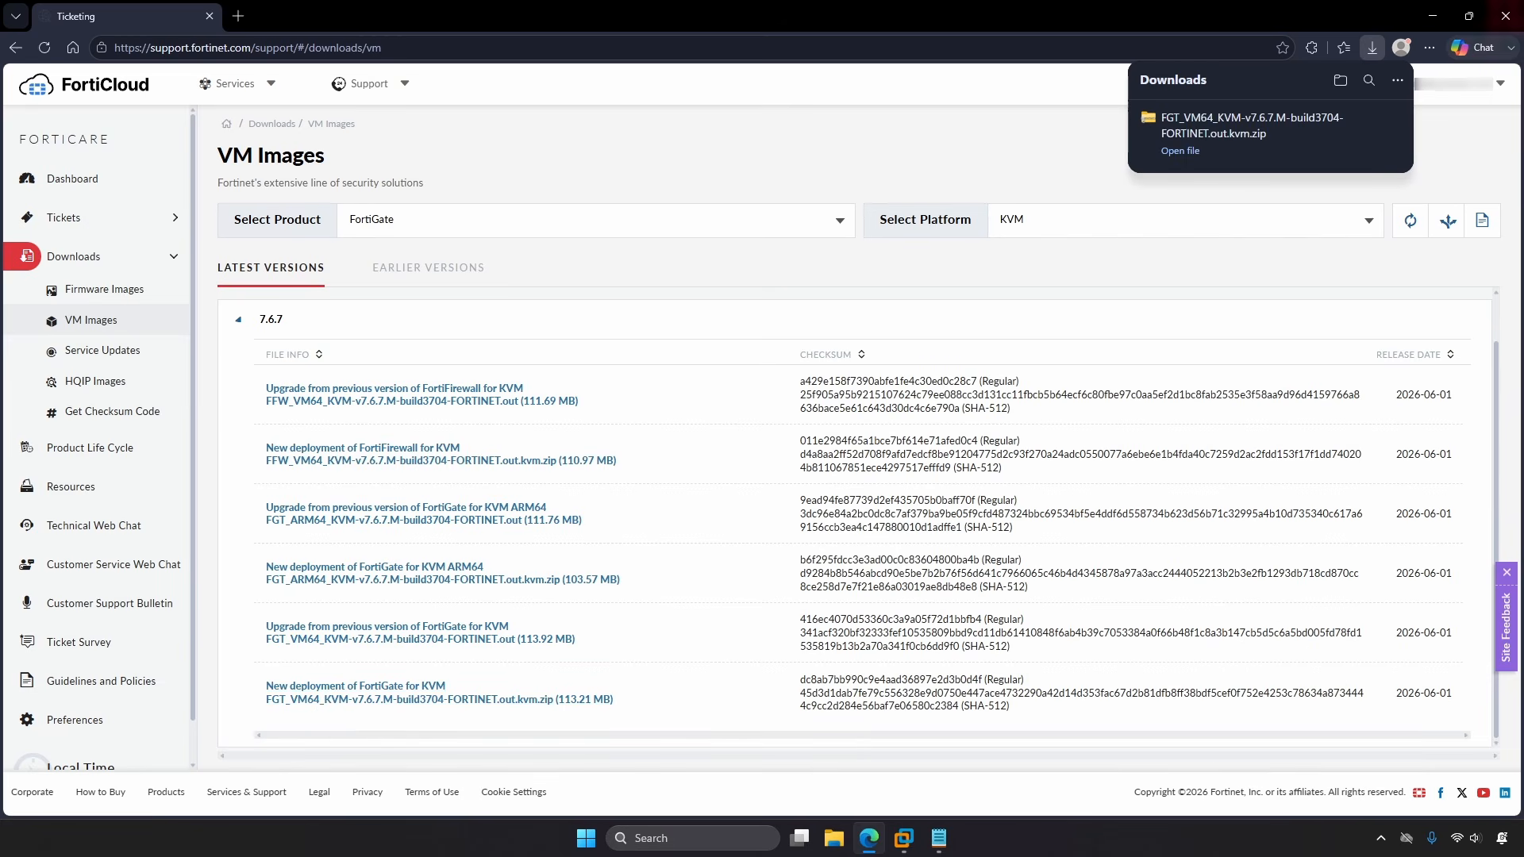
{"action": "left_click", "coordinate": [1506, 16]}
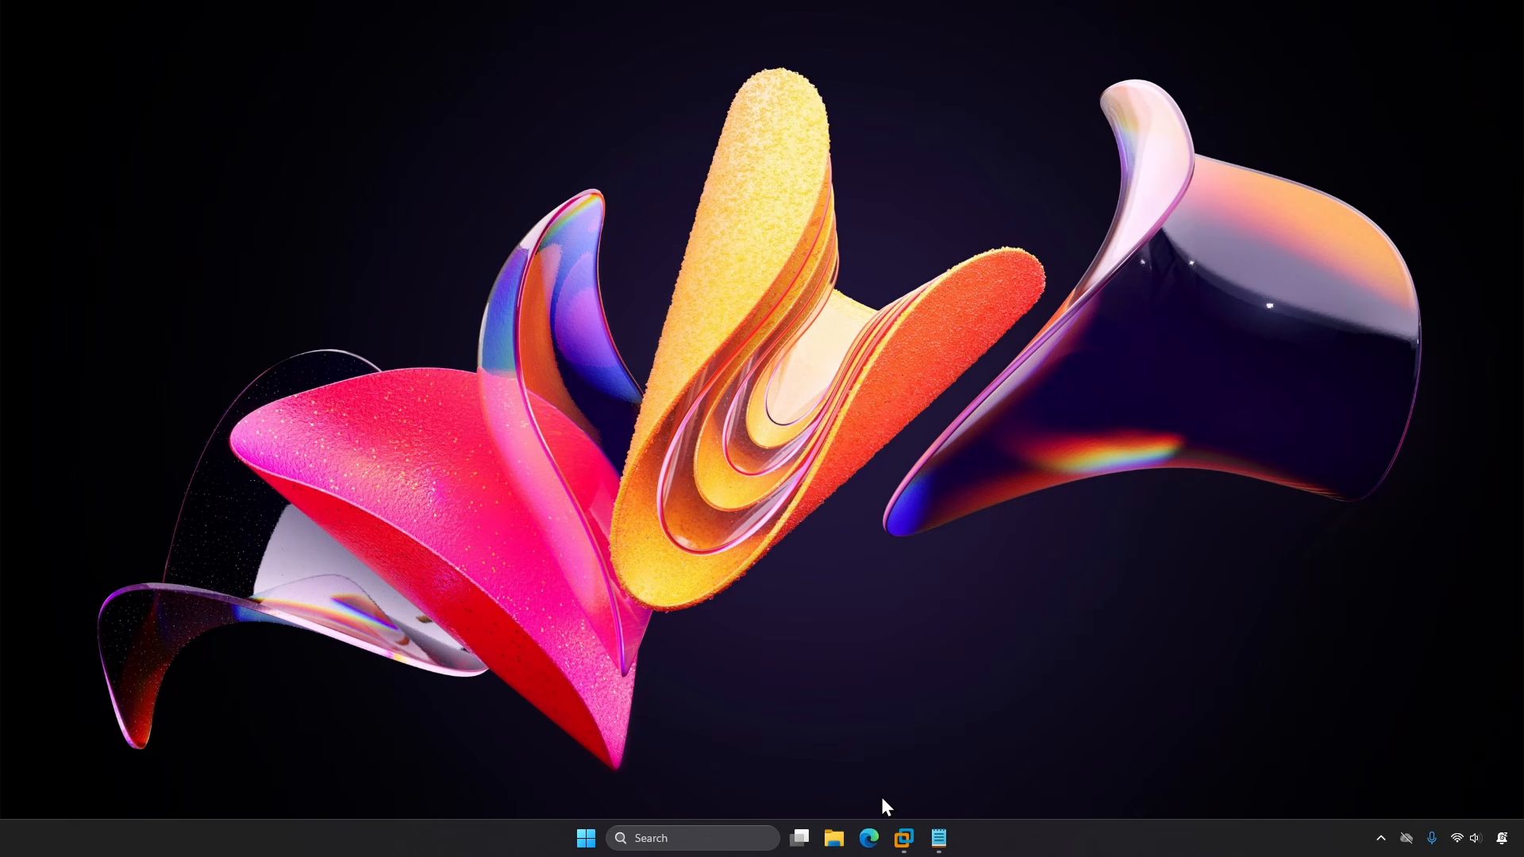
{"action": "left_click", "coordinate": [904, 838]}
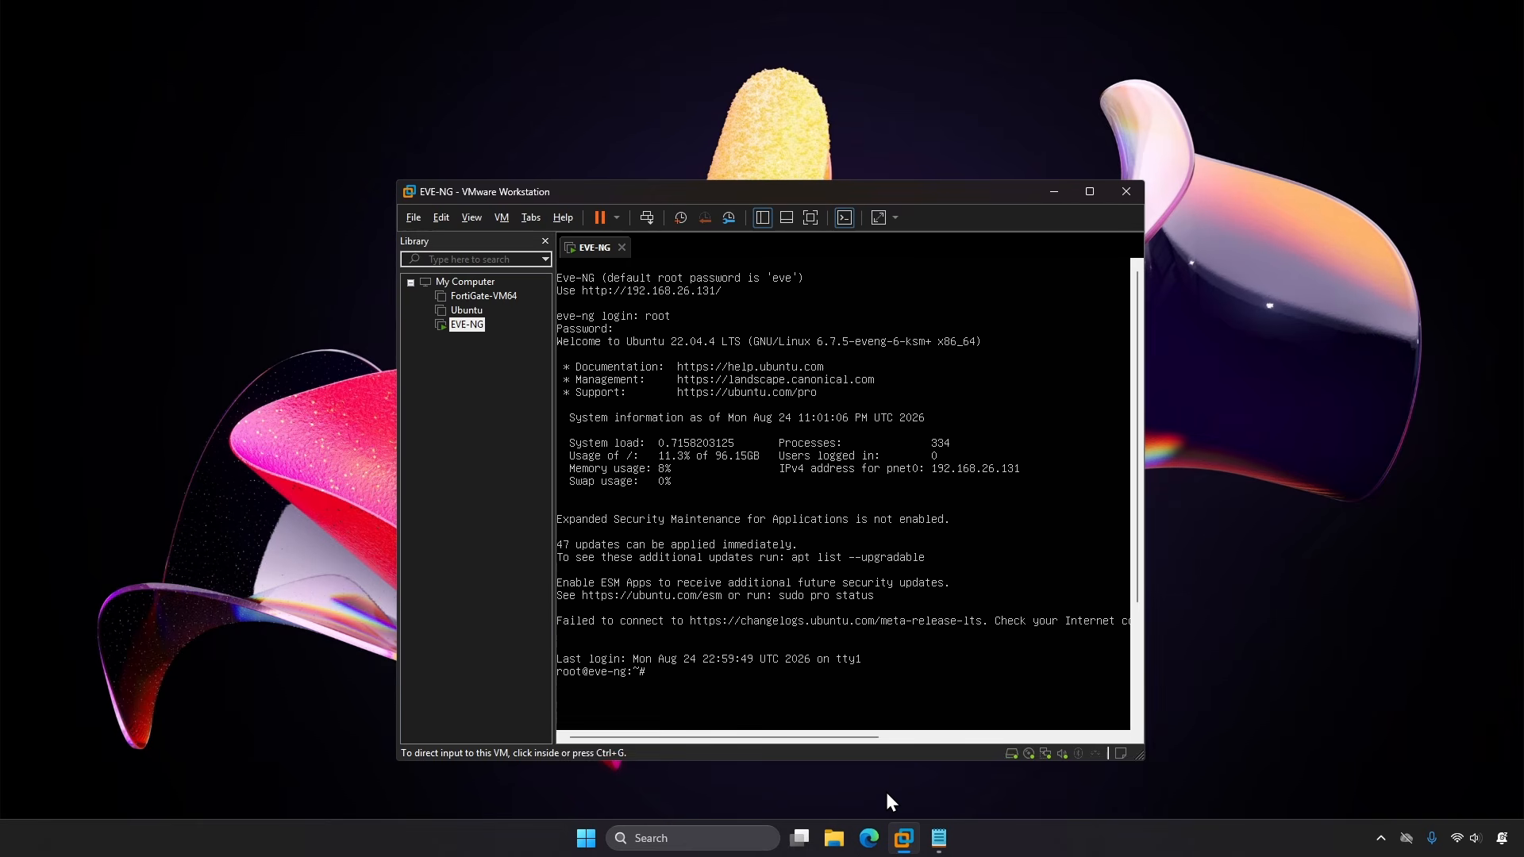
{"action": "left_click", "coordinate": [1053, 193]}
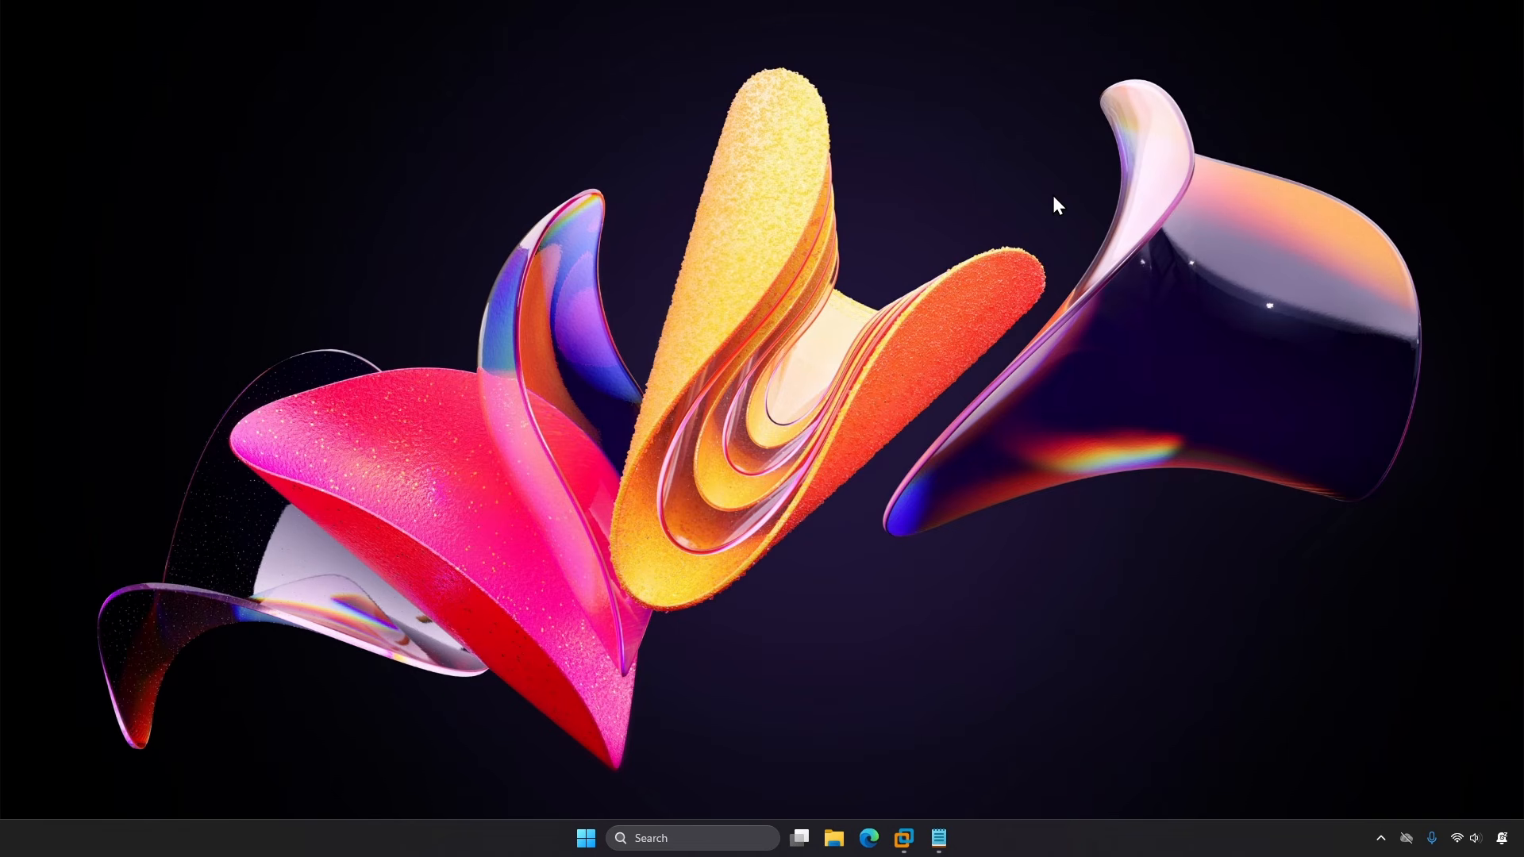
{"action": "key", "text": "super"}
{"action": "type", "text": "power"}
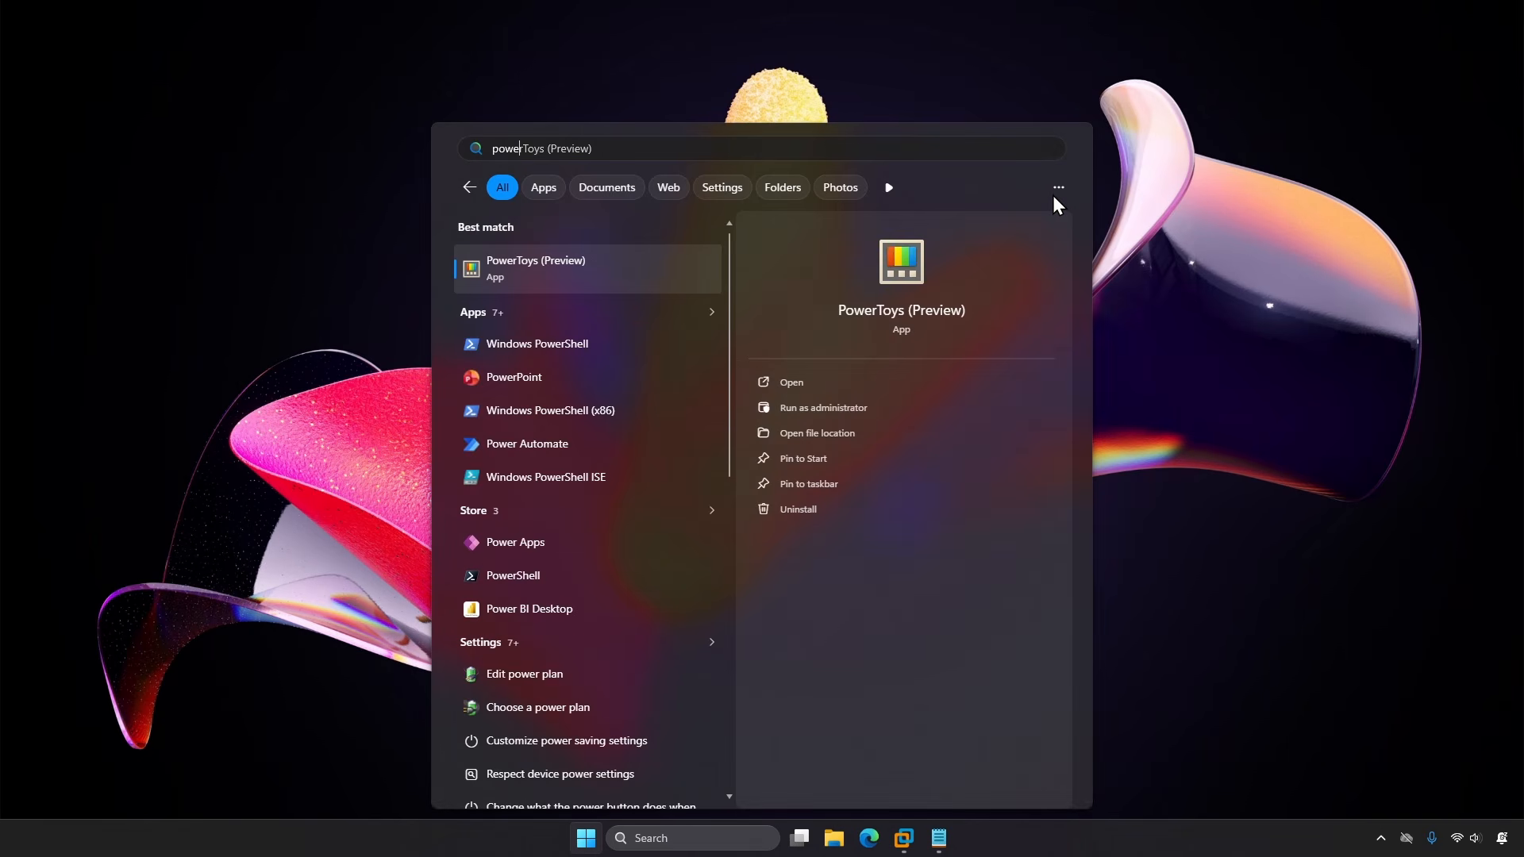
{"action": "type", "text": "she"}
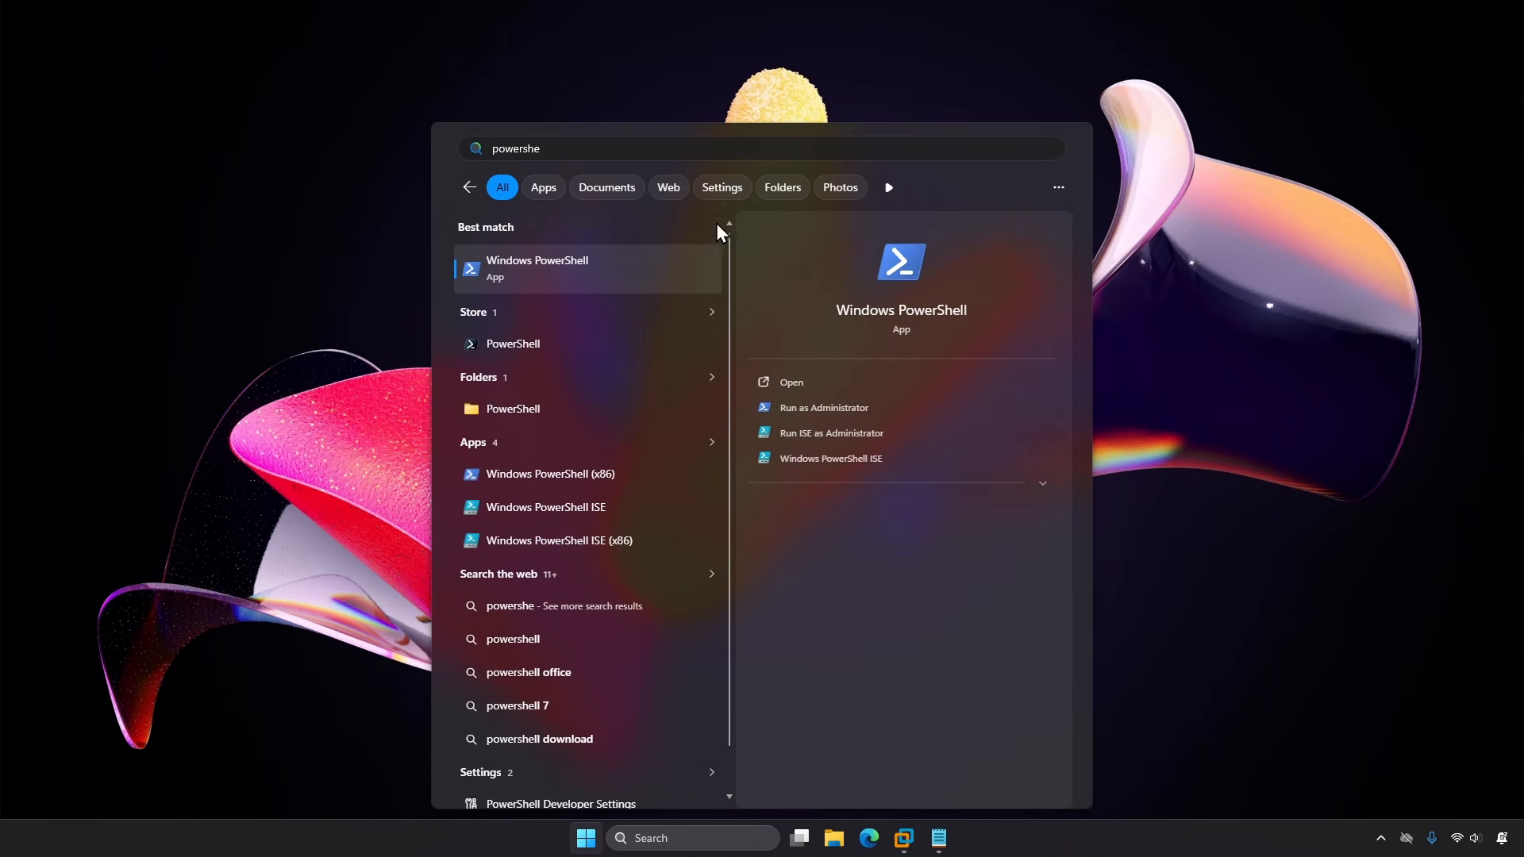
{"action": "left_click", "coordinate": [596, 270]}
{"action": "type", "text": "ssh "}
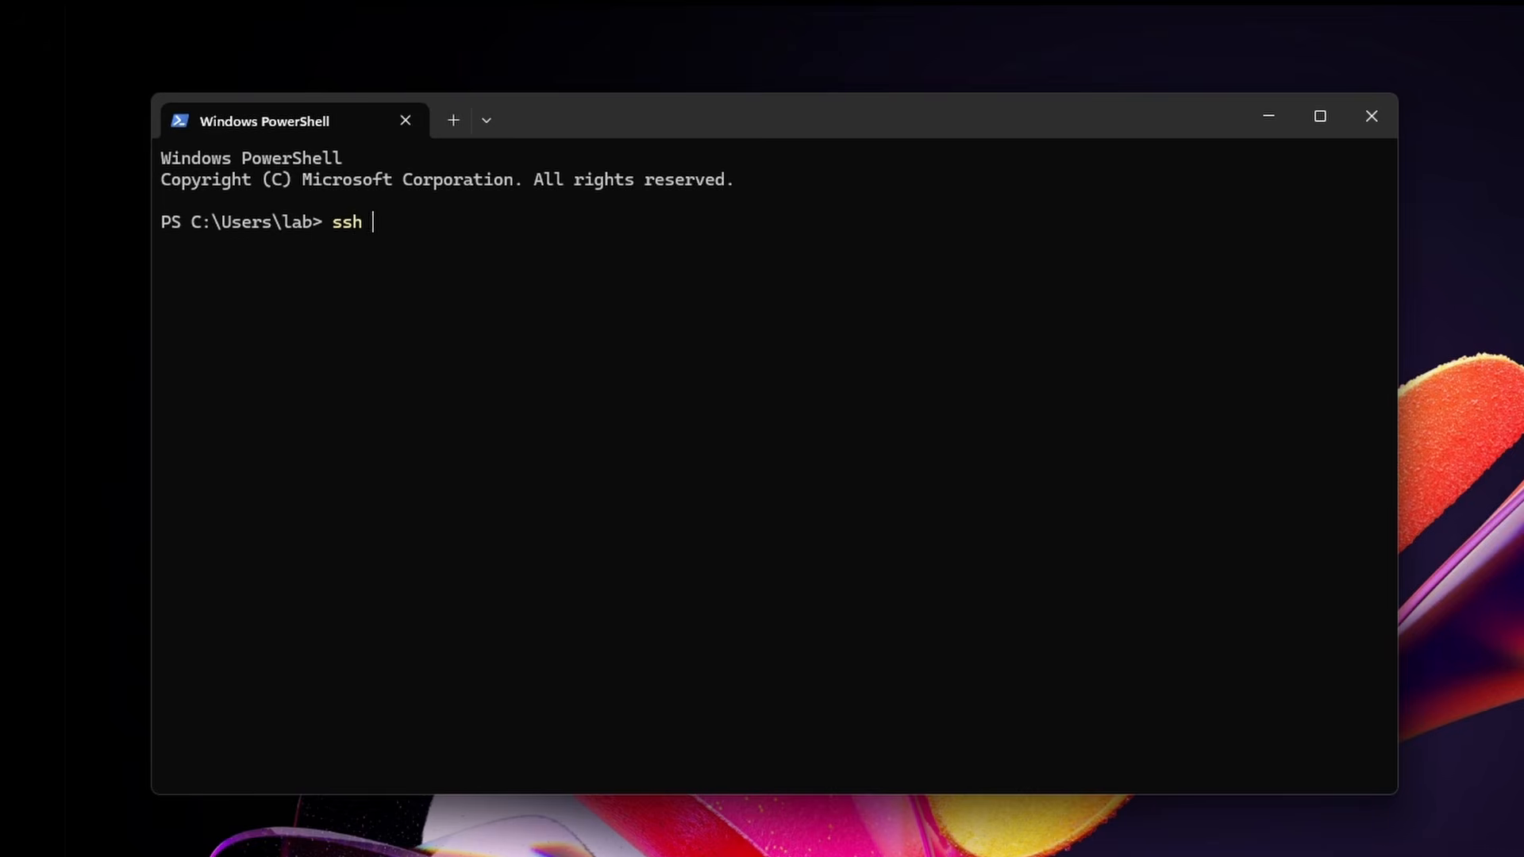
{"action": "type", "text": "root@192.168"}
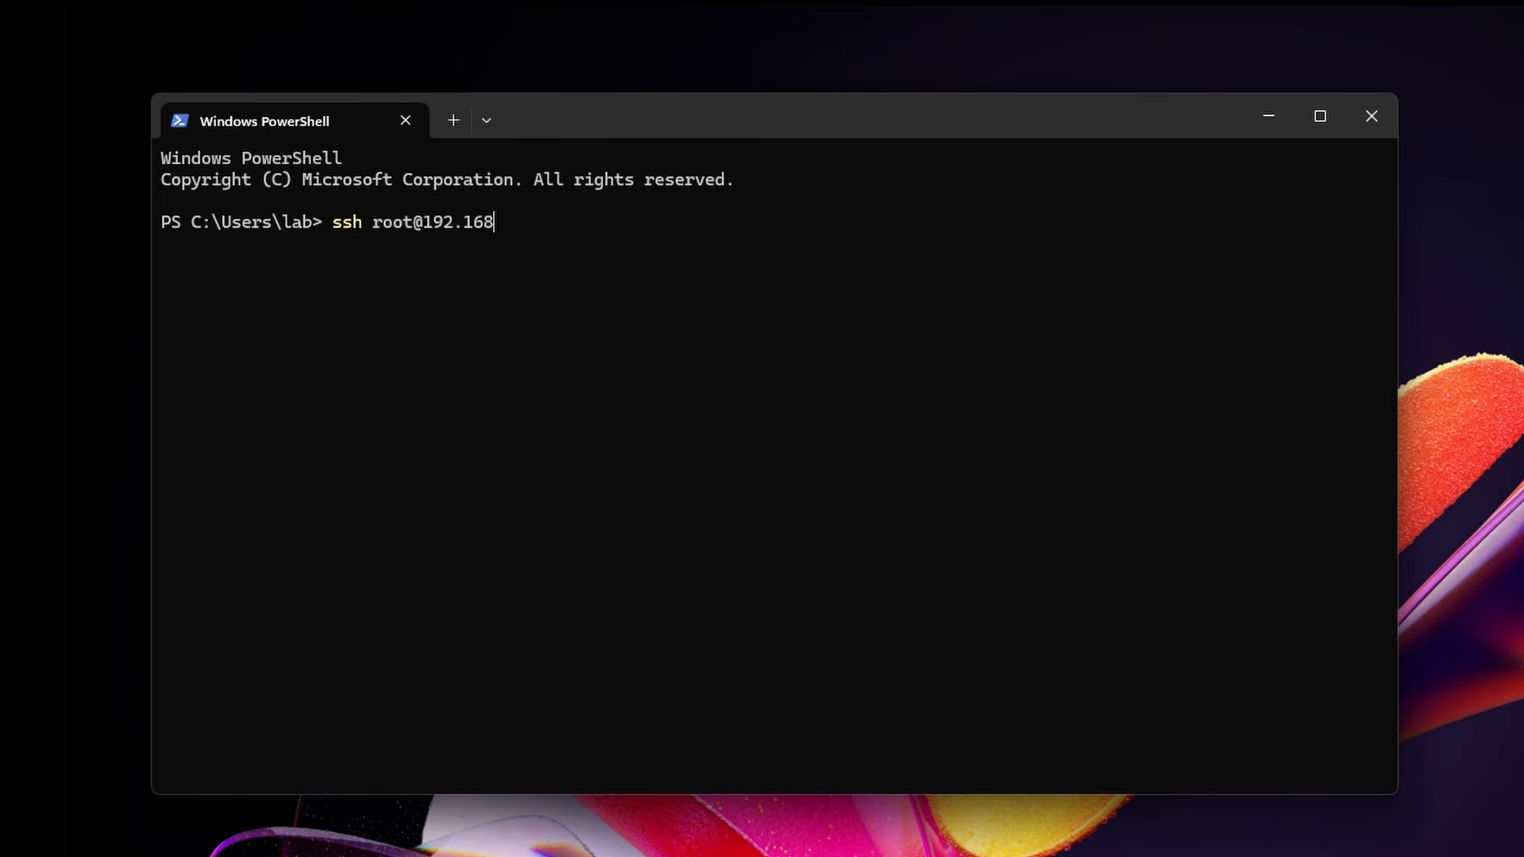
{"action": "type", "text": ".26.131"}
{"action": "key", "text": "Return"}
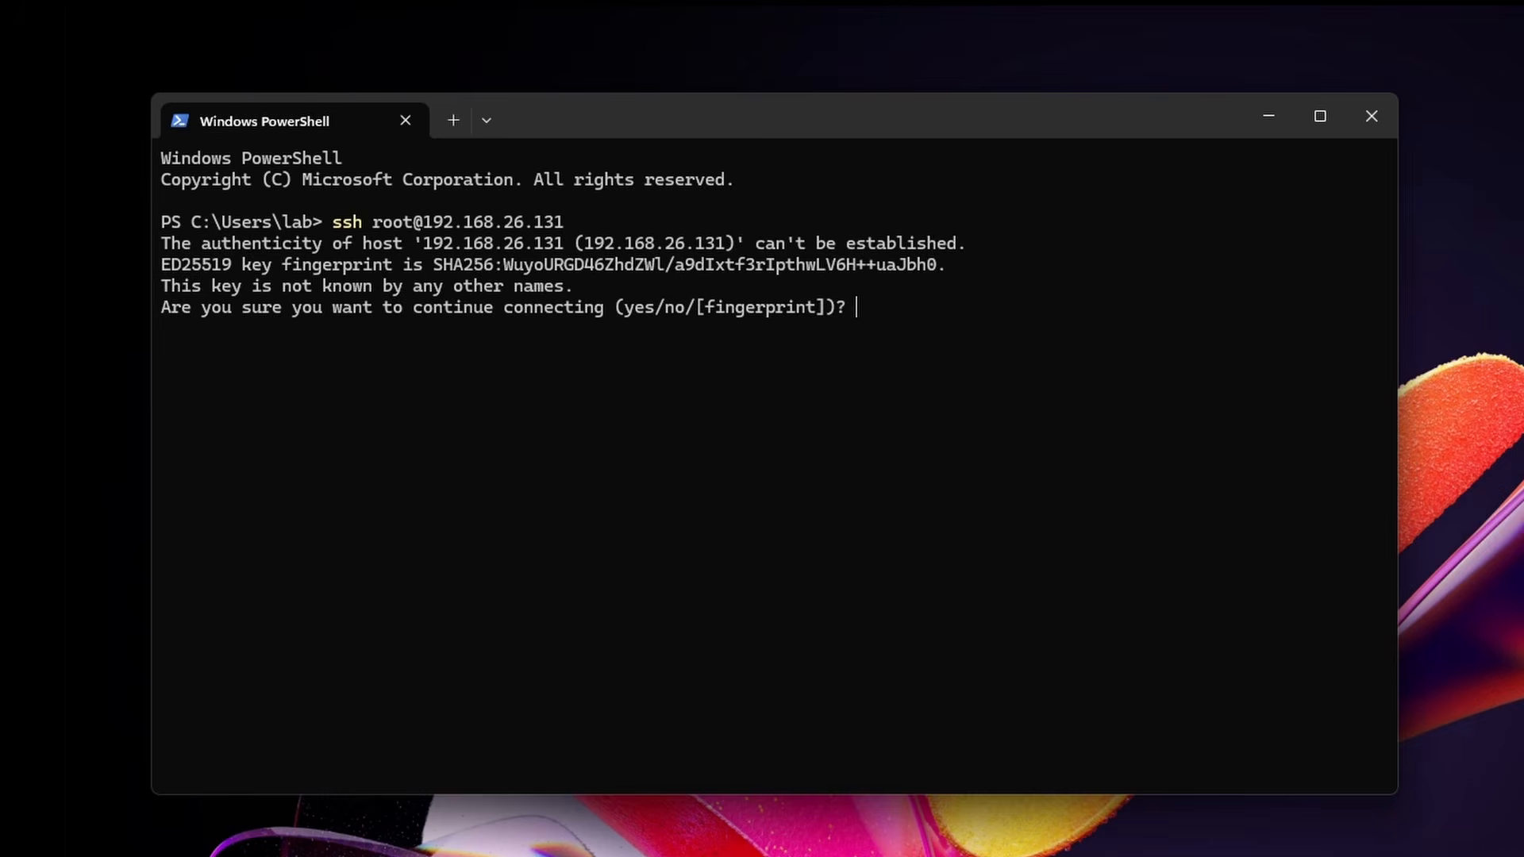
{"action": "type", "text": "yes"}
{"action": "key", "text": "Return"}
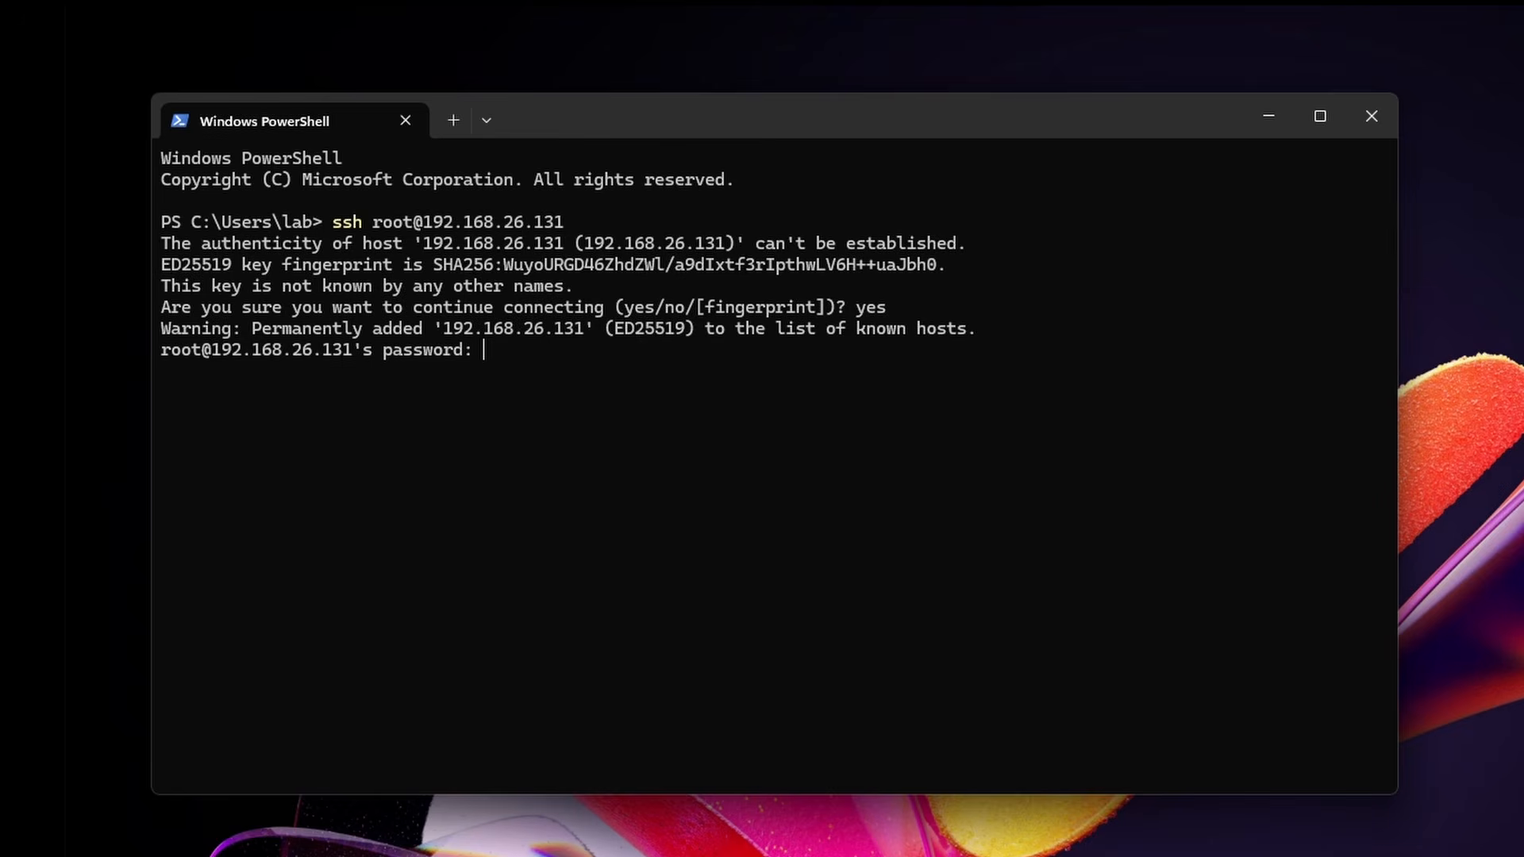
{"action": "type", "text": "eve"}
{"action": "key", "text": "Return"}
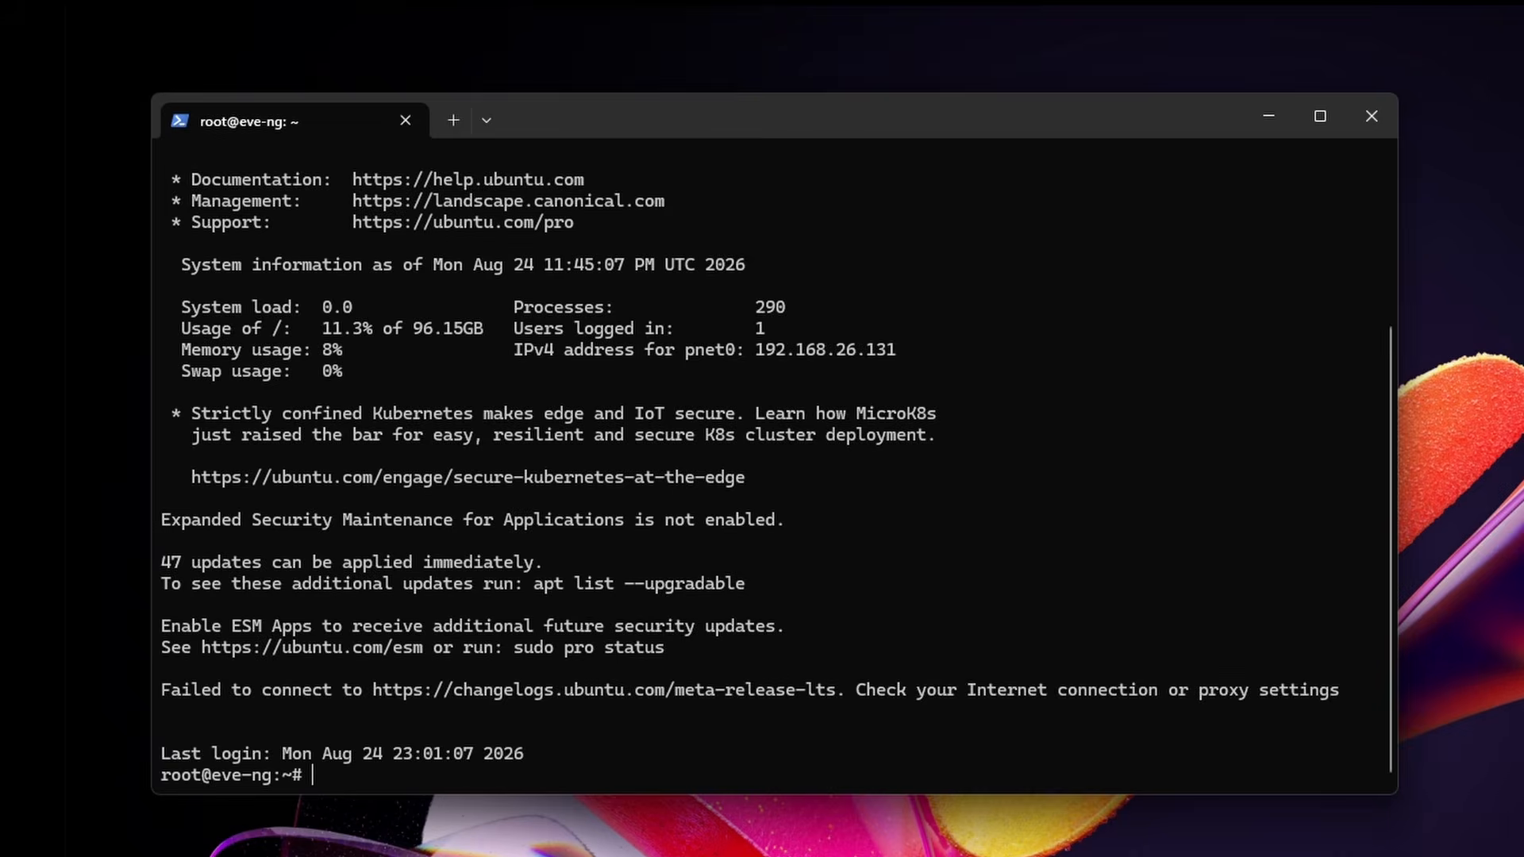
Step: Create /opt/unetlab/addons/qemu/fortinet-FGT-v7.6.7/ and open a second local PowerShell tab
{"action": "key", "text": "ctrl+l"}
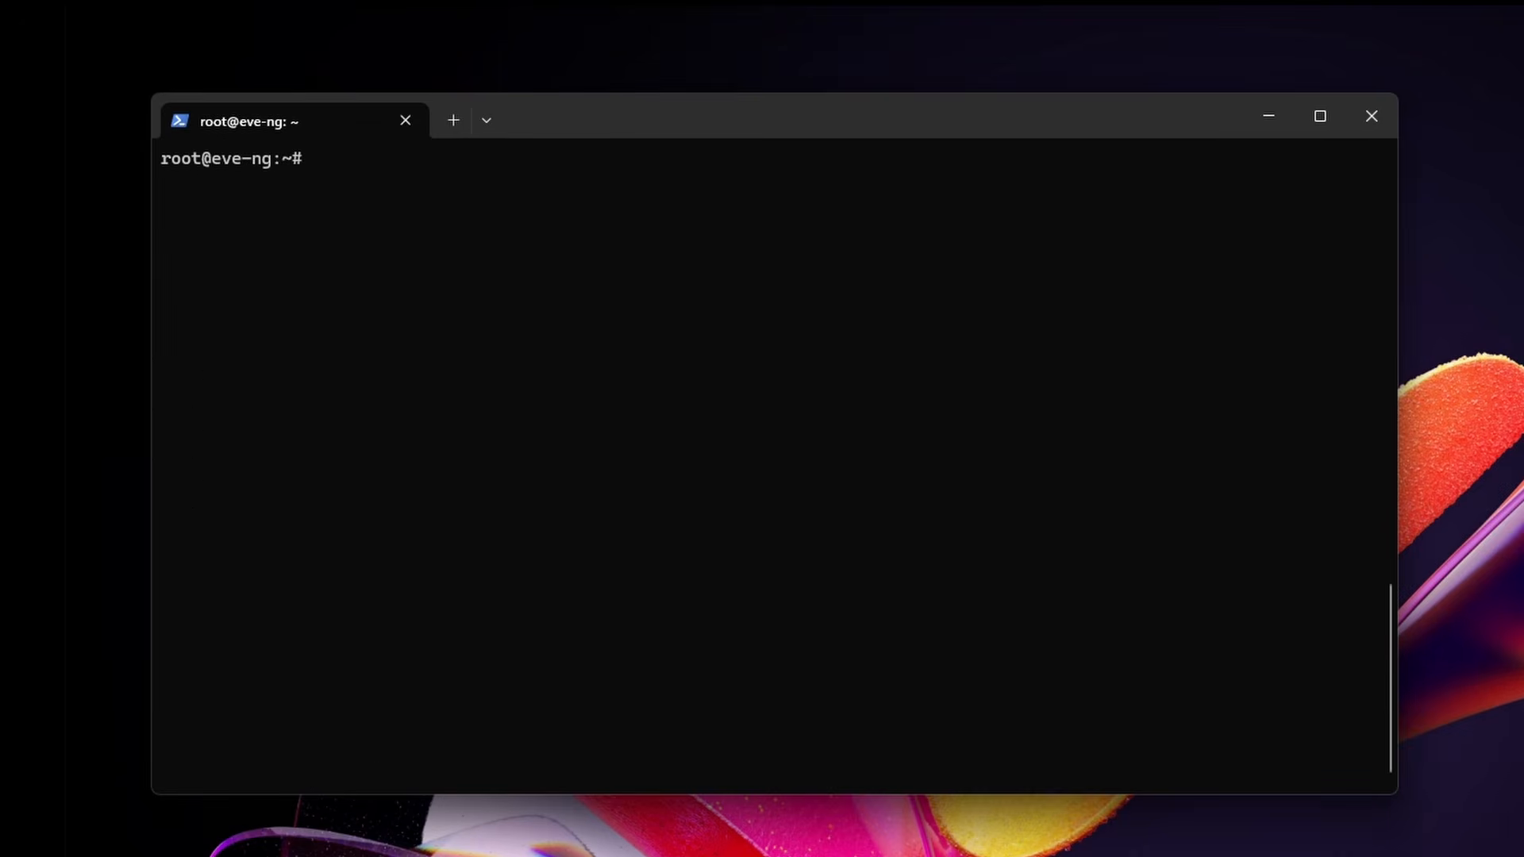
{"action": "type", "text": "mkdir /opt/unetlab/"}
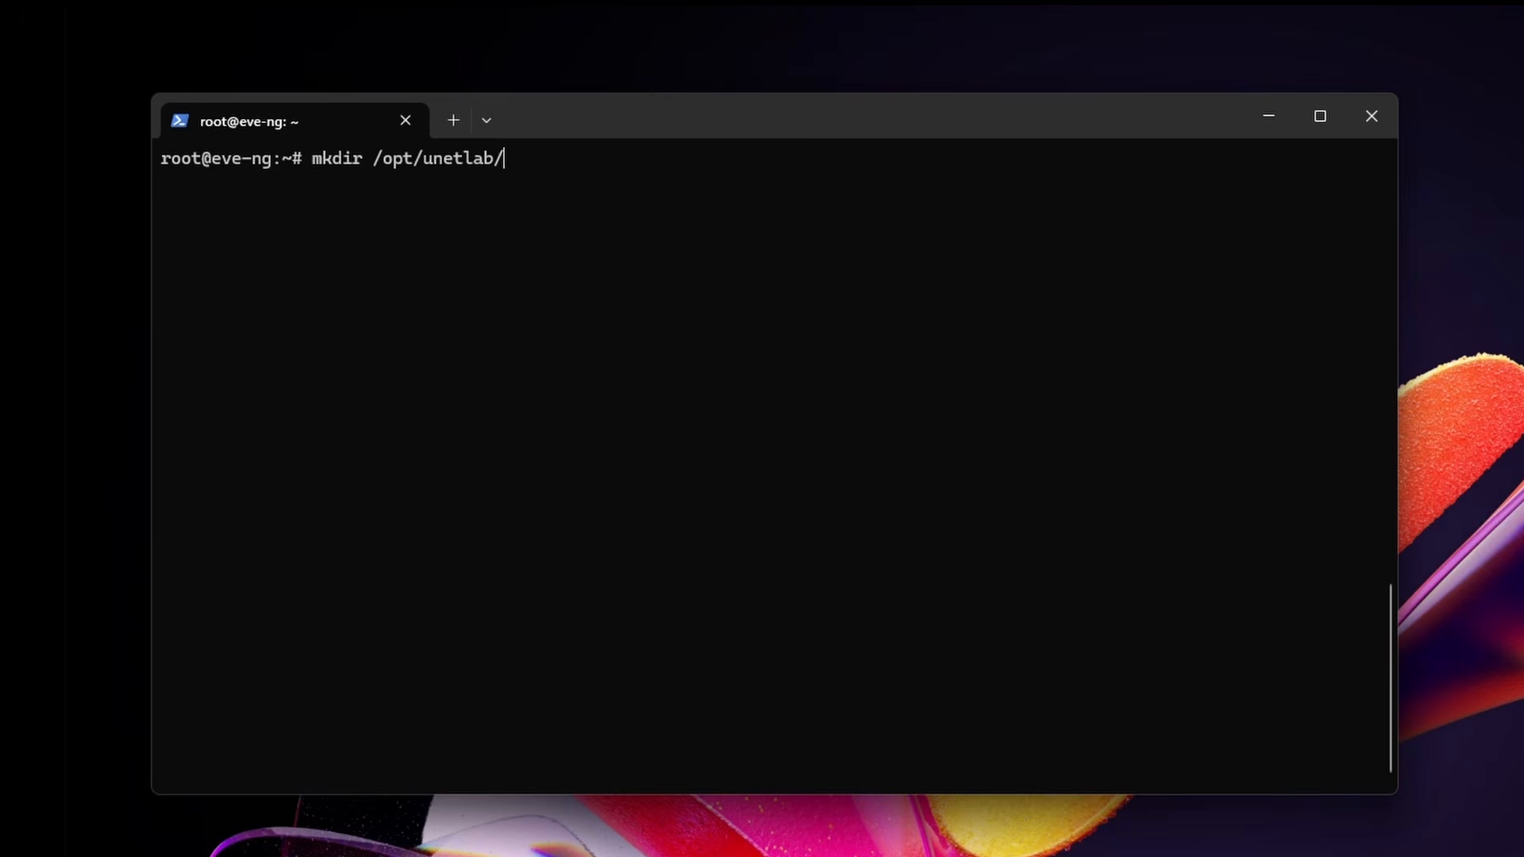
{"action": "type", "text": "addons/qemu/fortinet-"}
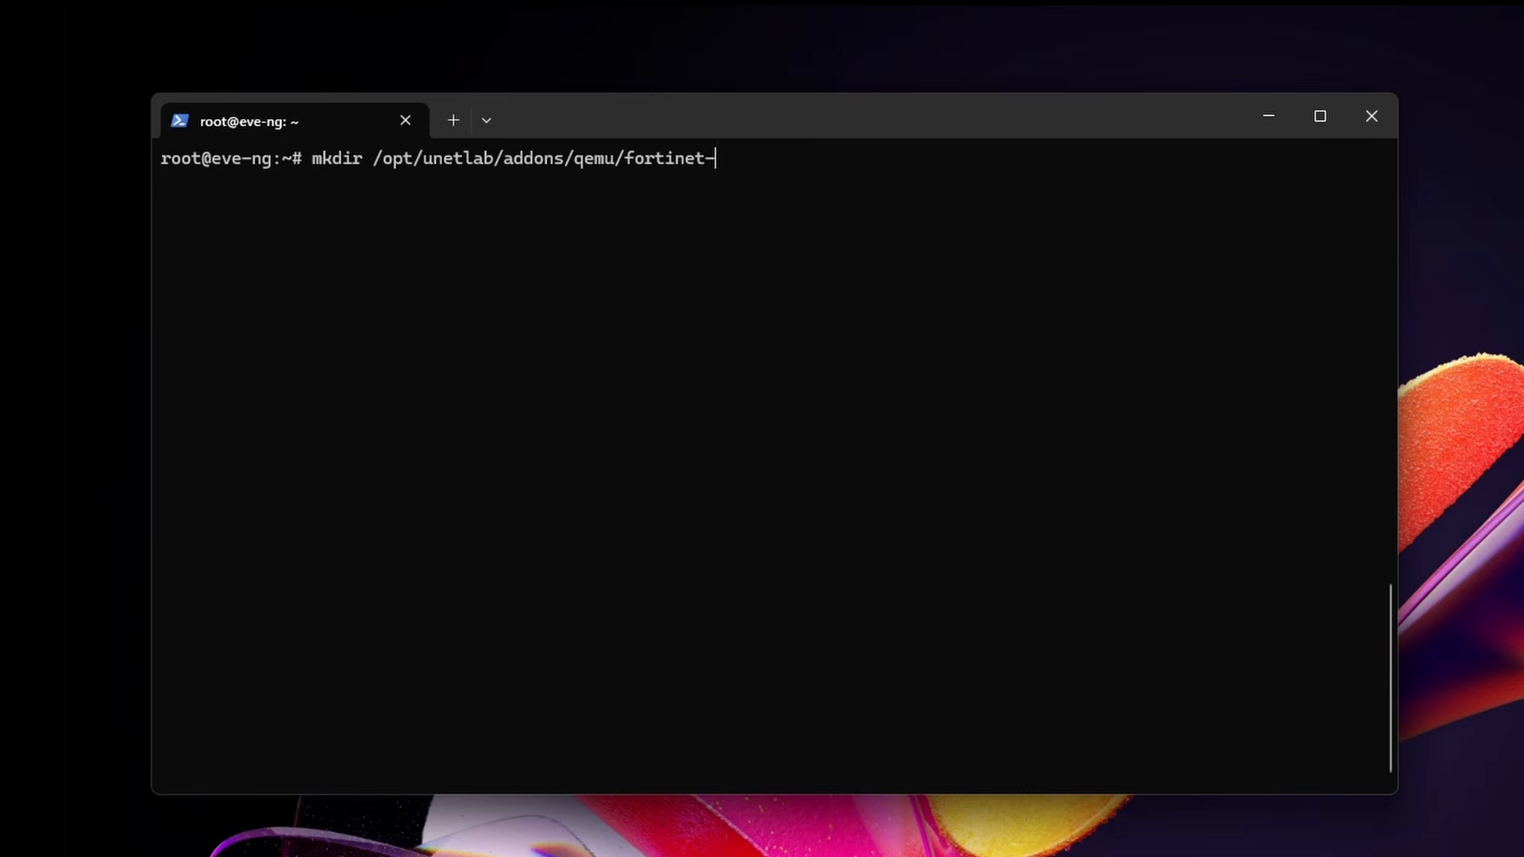
{"action": "type", "text": "FGT-v7.6.7/"}
{"action": "key", "text": "Return"}
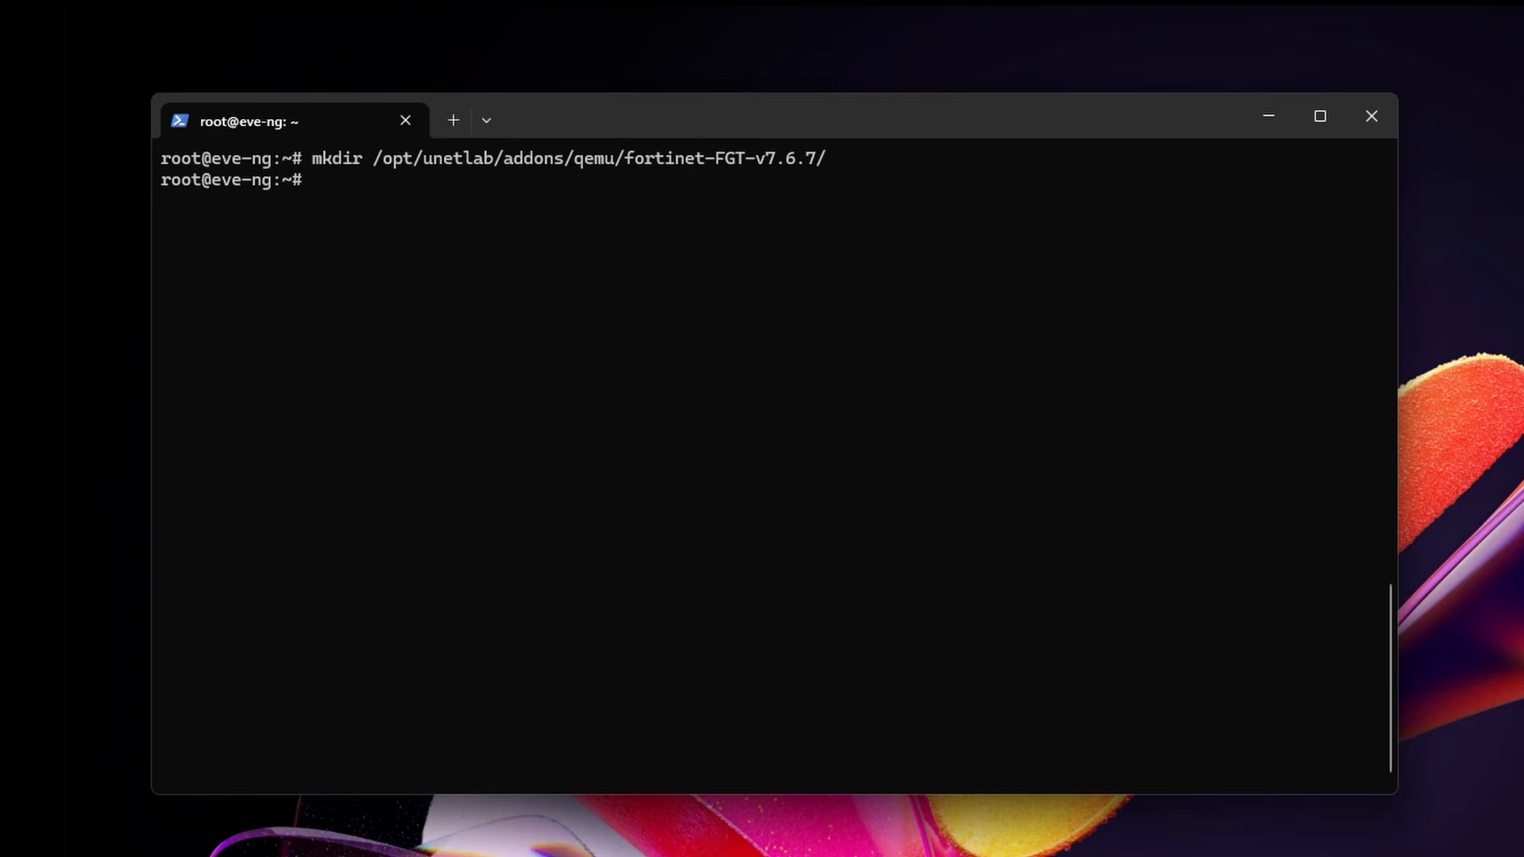
{"action": "left_click", "coordinate": [486, 120]}
{"action": "left_click", "coordinate": [547, 155]}
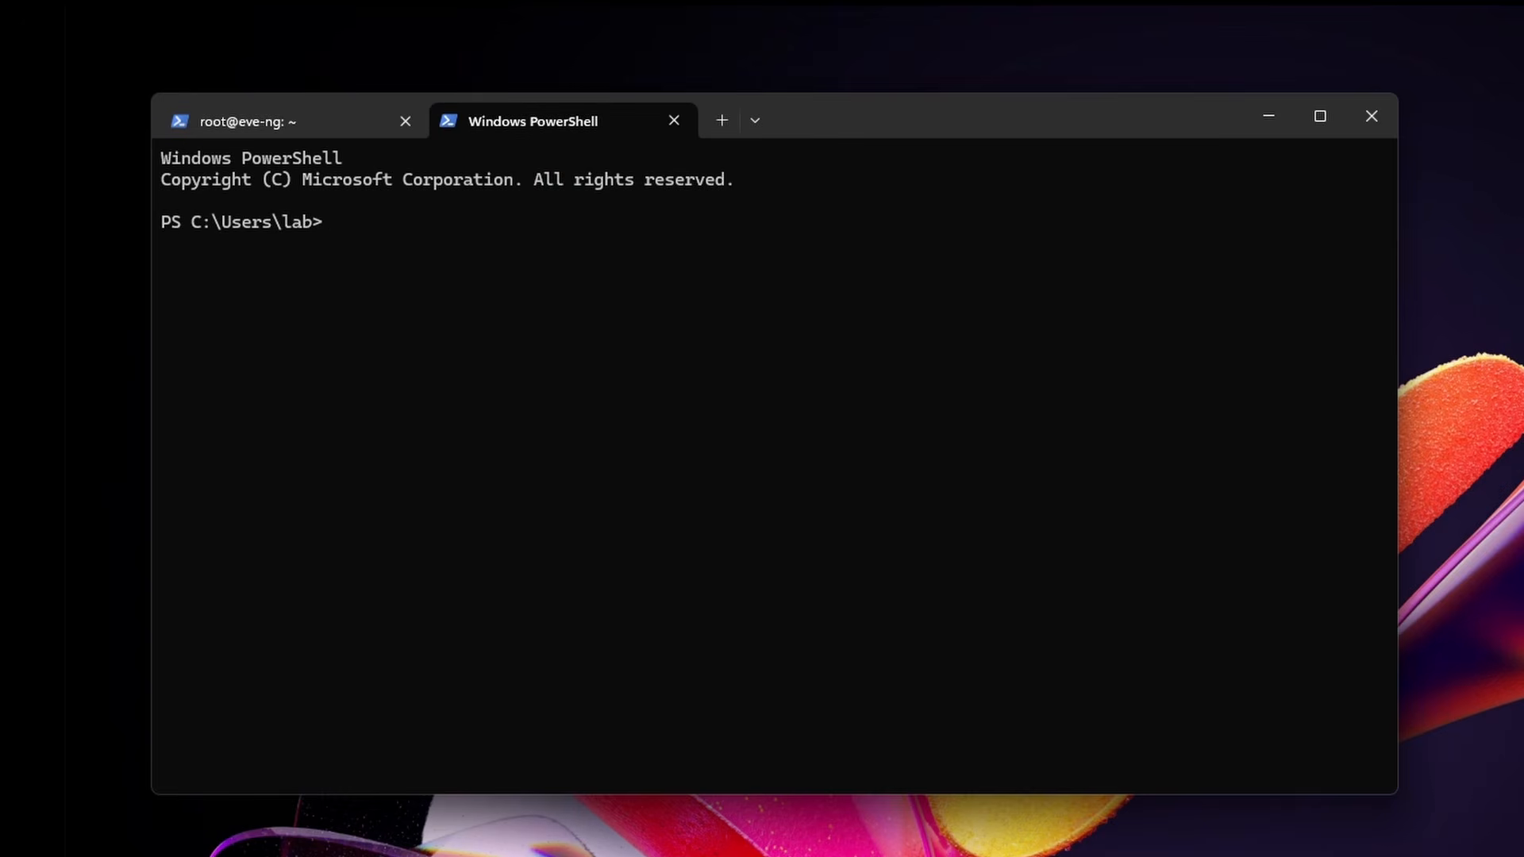
Step: Check the Downloads folder in File Explorer and cd into Downloads in local PowerShell
{"action": "key", "text": "super+e"}
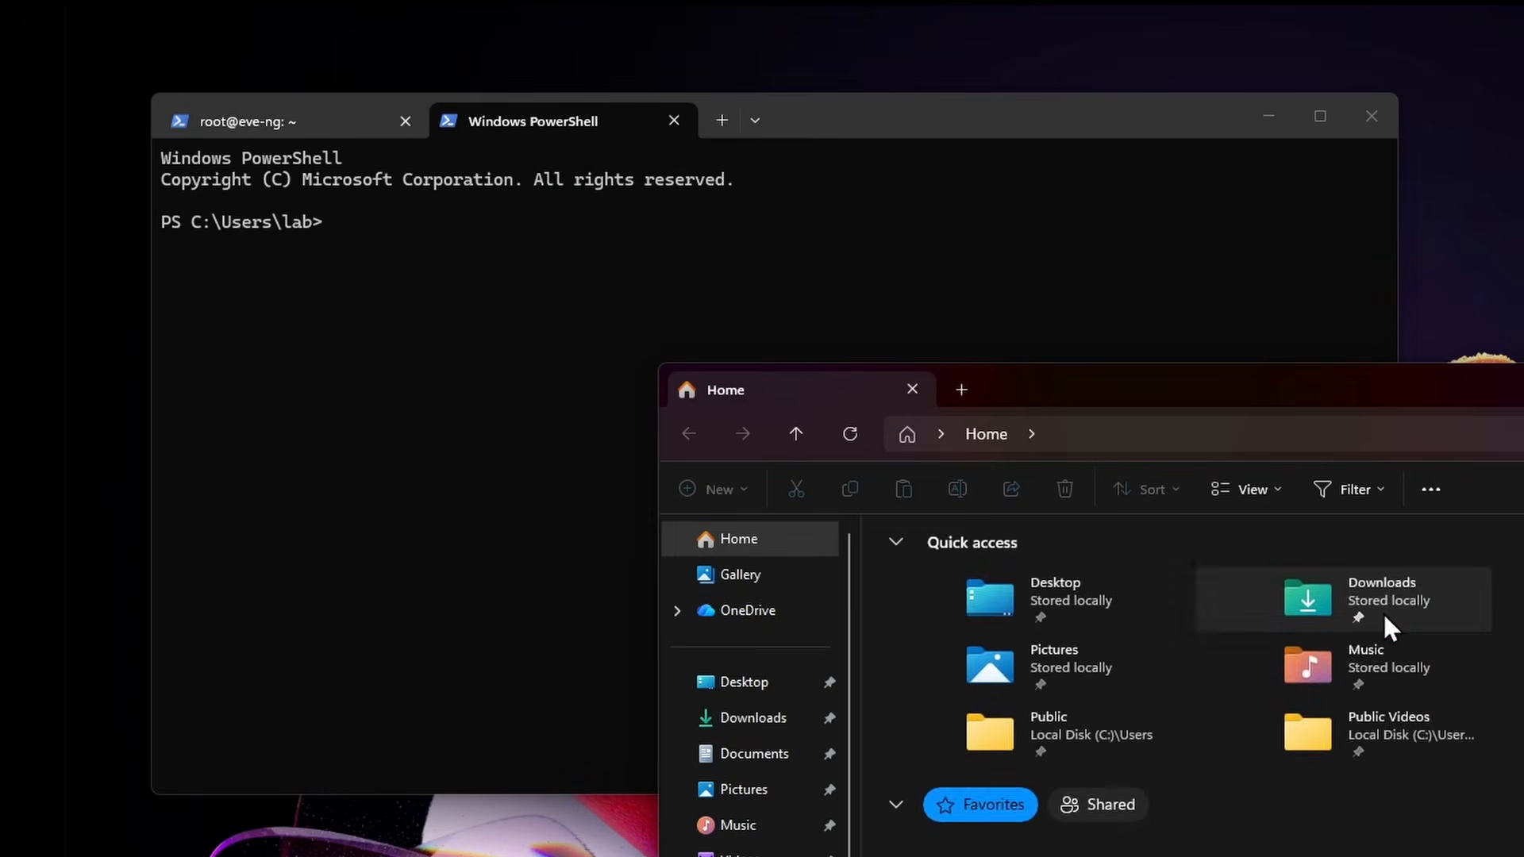
{"action": "double_click", "coordinate": [1388, 612]}
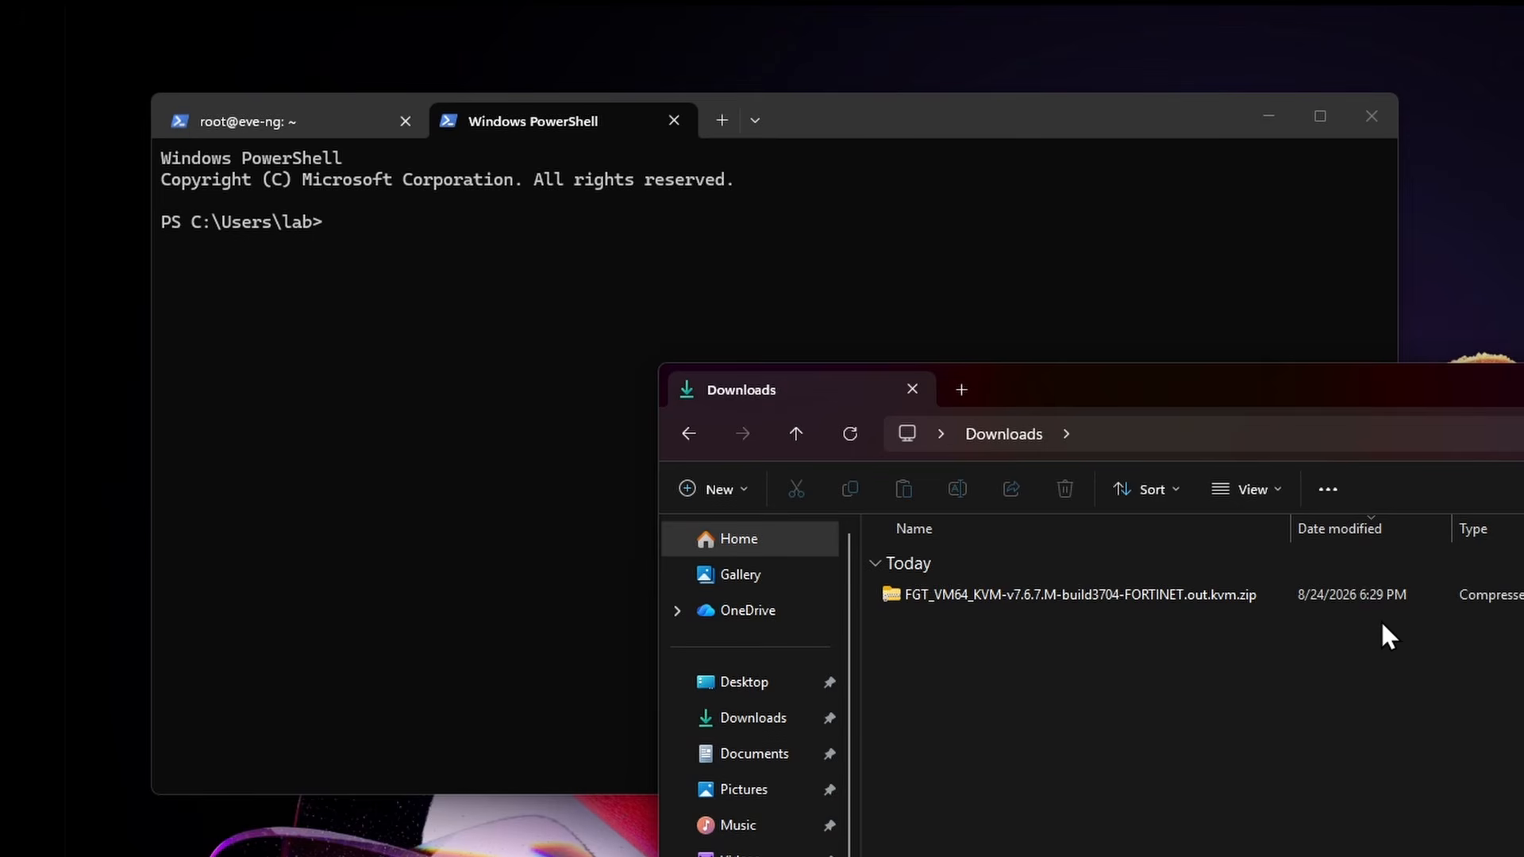
{"action": "key", "text": "alt+F4"}
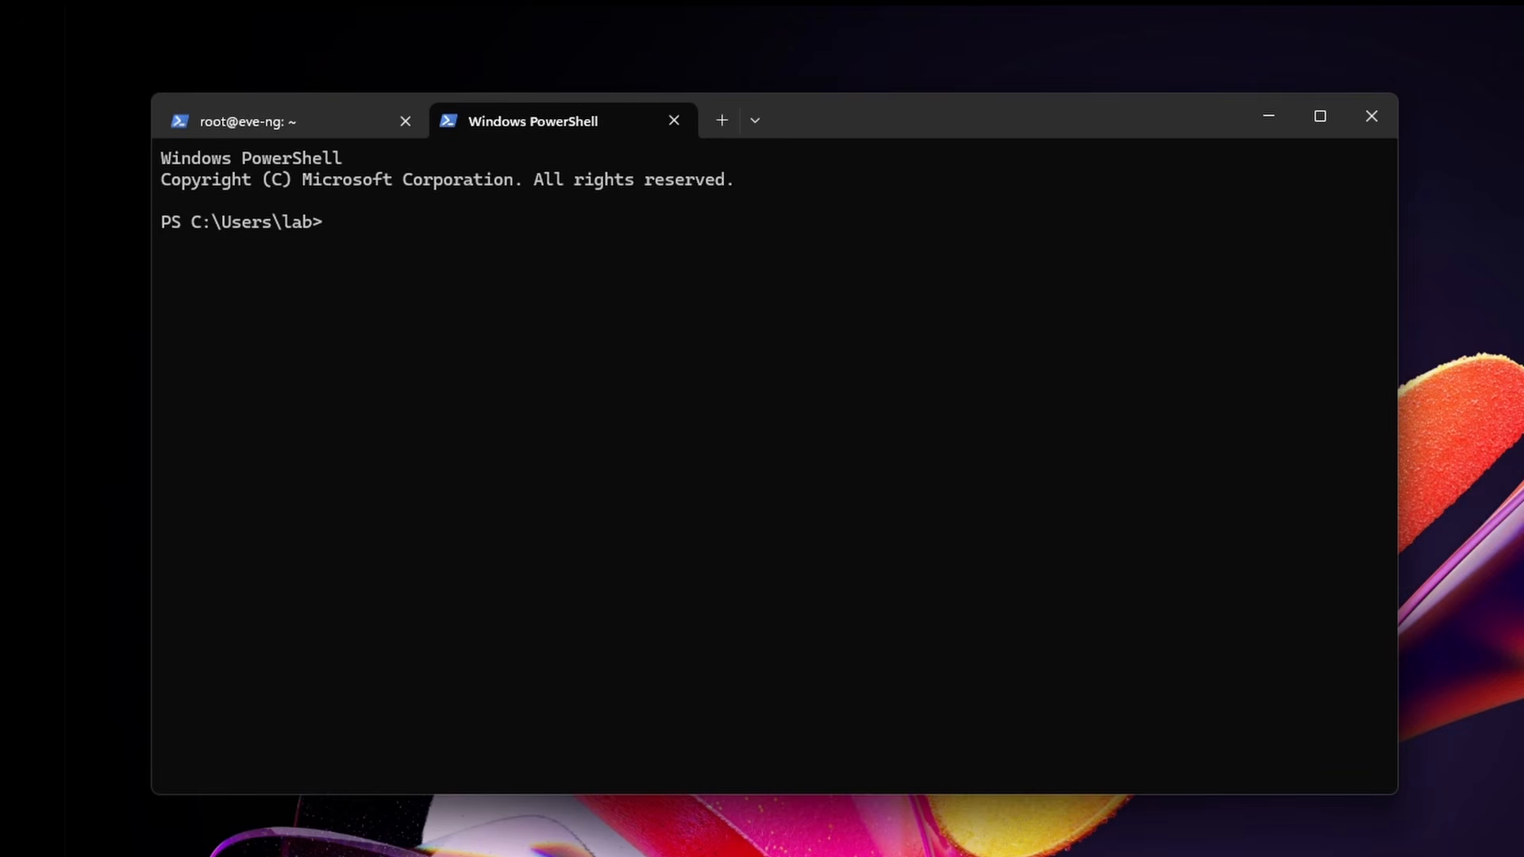
{"action": "type", "text": "cd d"}
{"action": "key", "text": "Tab"}
{"action": "key", "text": "Return"}
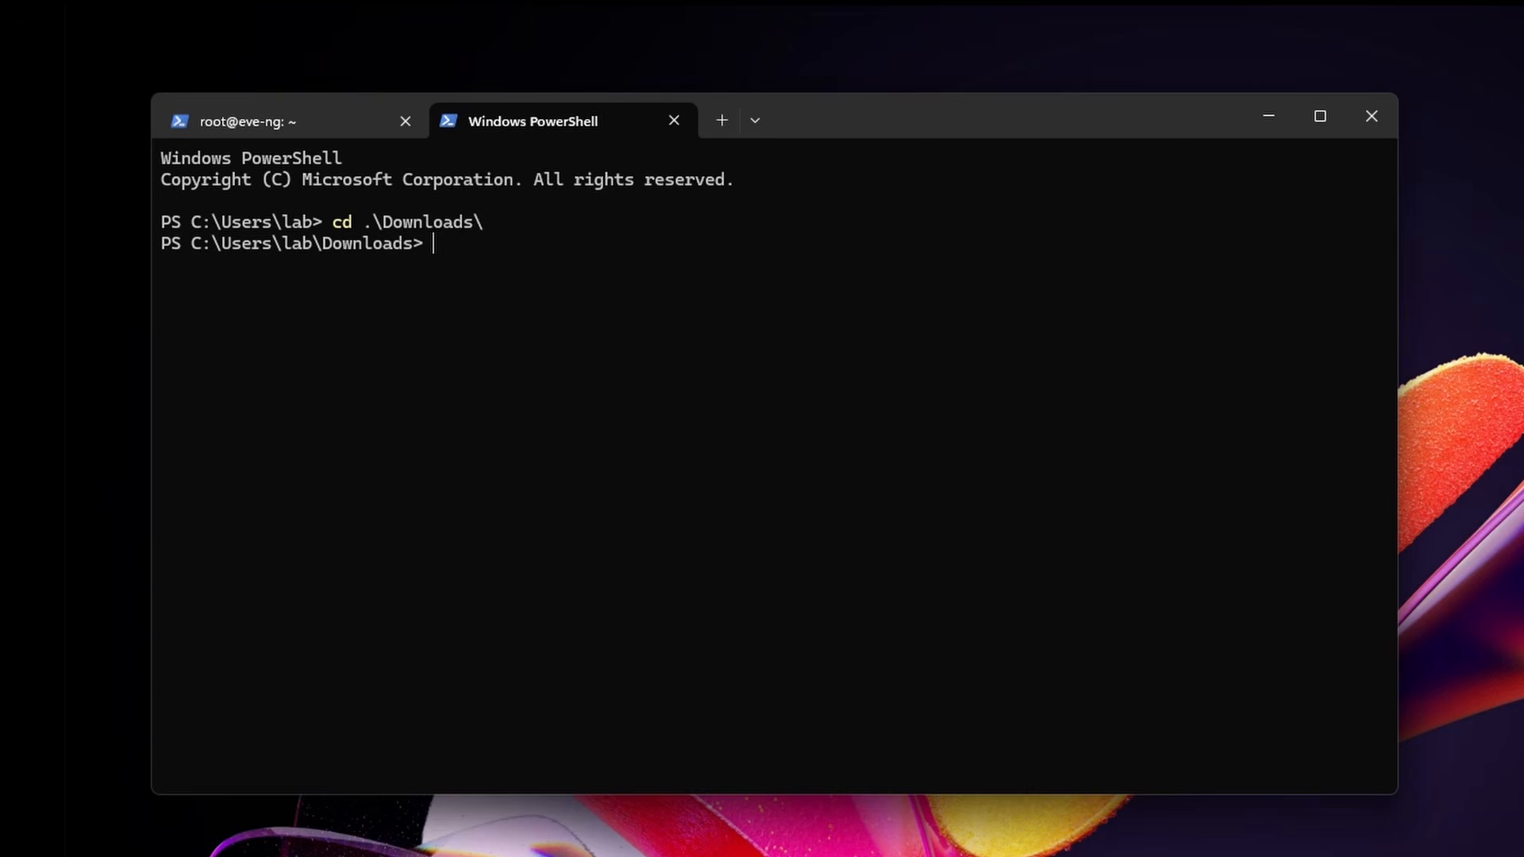
{"action": "type", "text": "scp F"}
{"action": "key", "text": "Tab"}
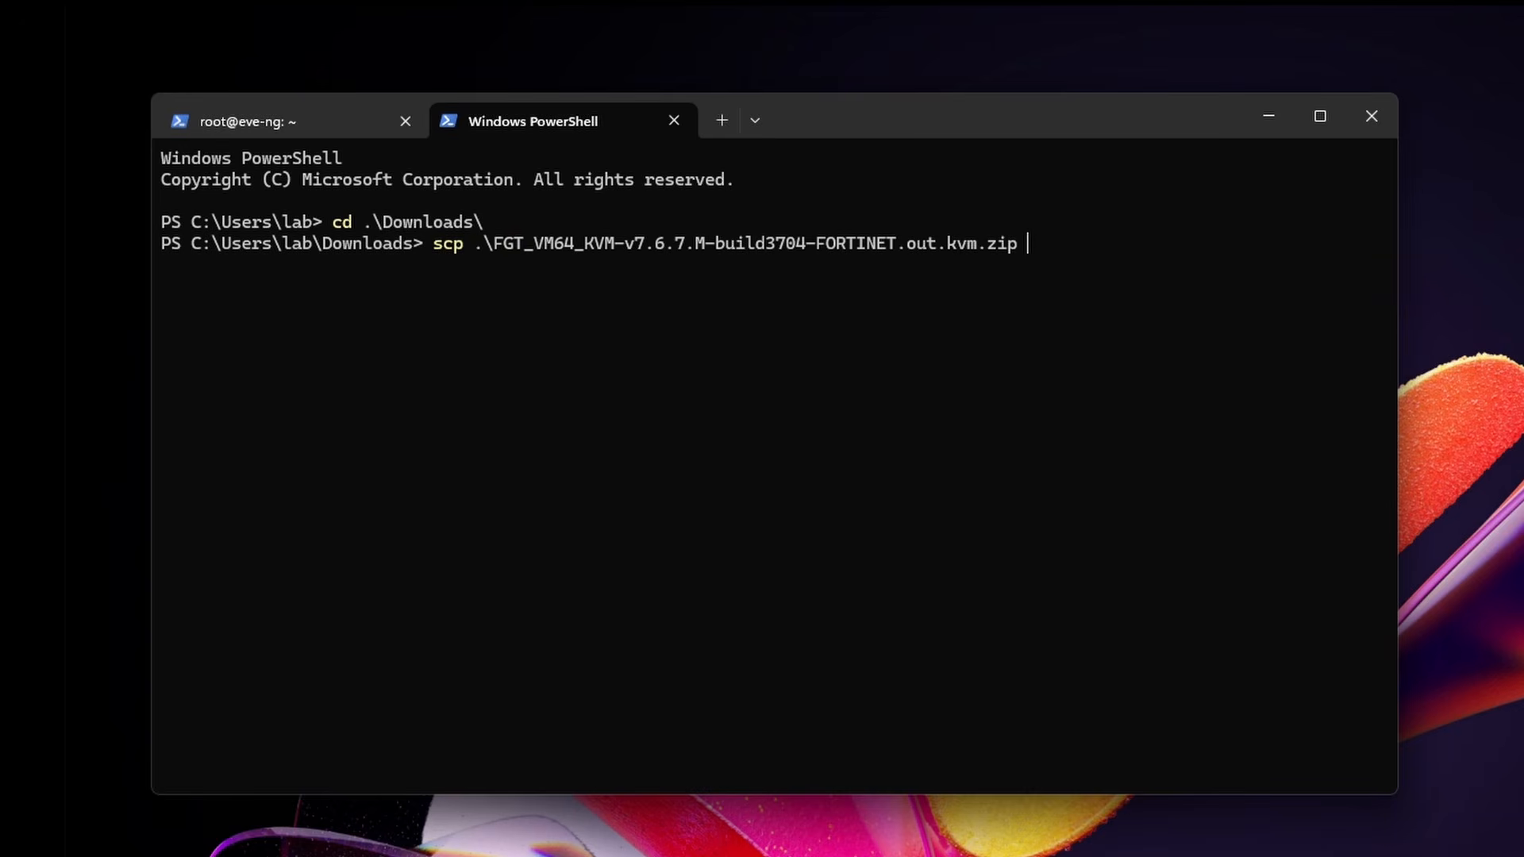
{"action": "type", "text": "root@192.168."}
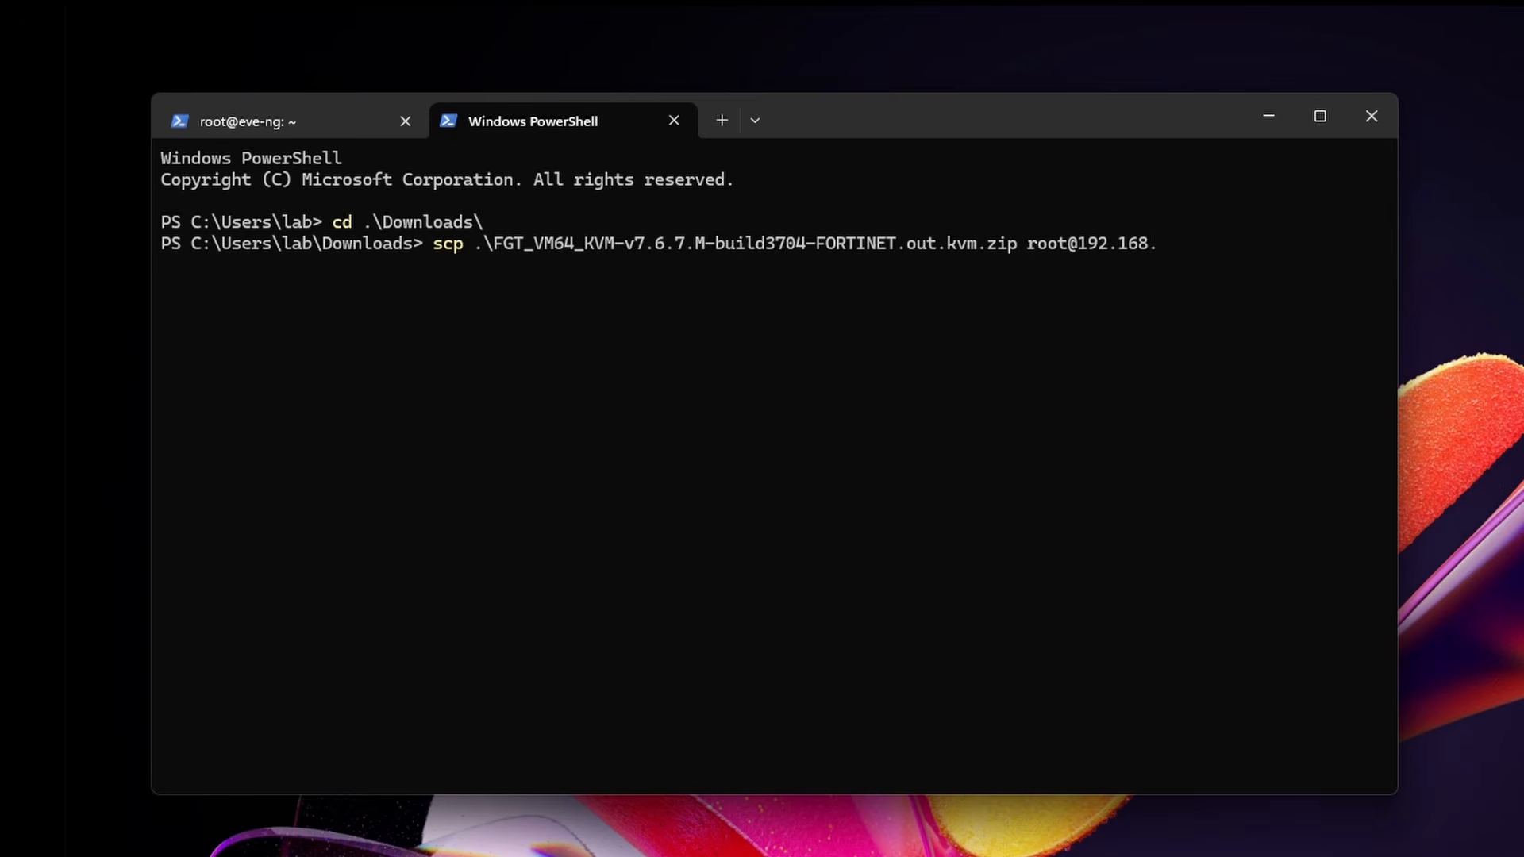
{"action": "type", "text": "26.131:"}
{"action": "left_click", "coordinate": [249, 115]}
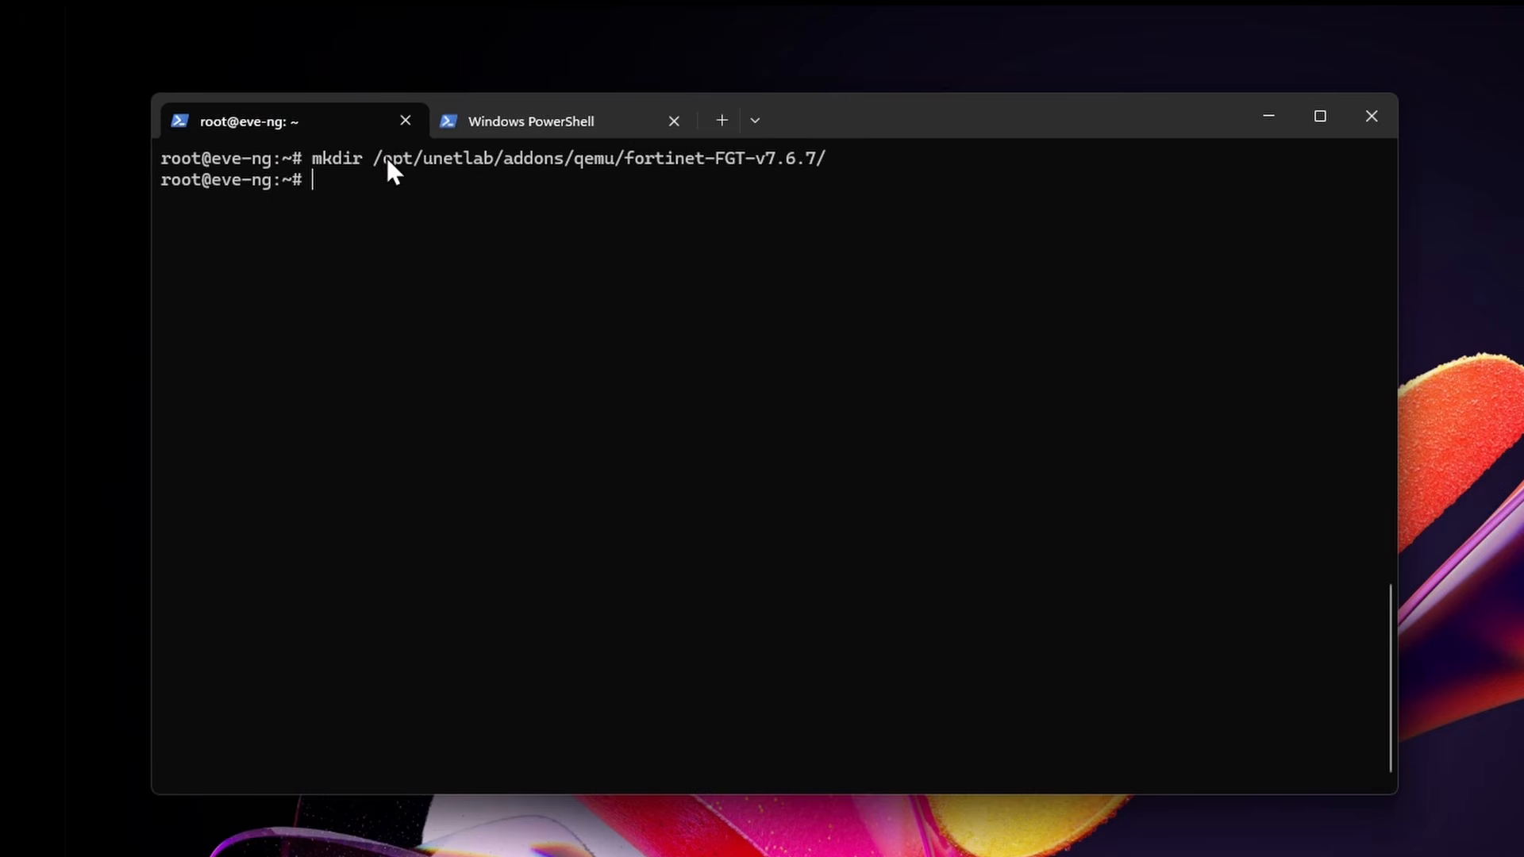
{"action": "left_click_drag", "start_coordinate": [379, 156], "coordinate": [702, 158]}
{"action": "left_click_drag", "start_coordinate": [833, 156], "coordinate": [829, 156]}
{"action": "key", "text": "super+c"}
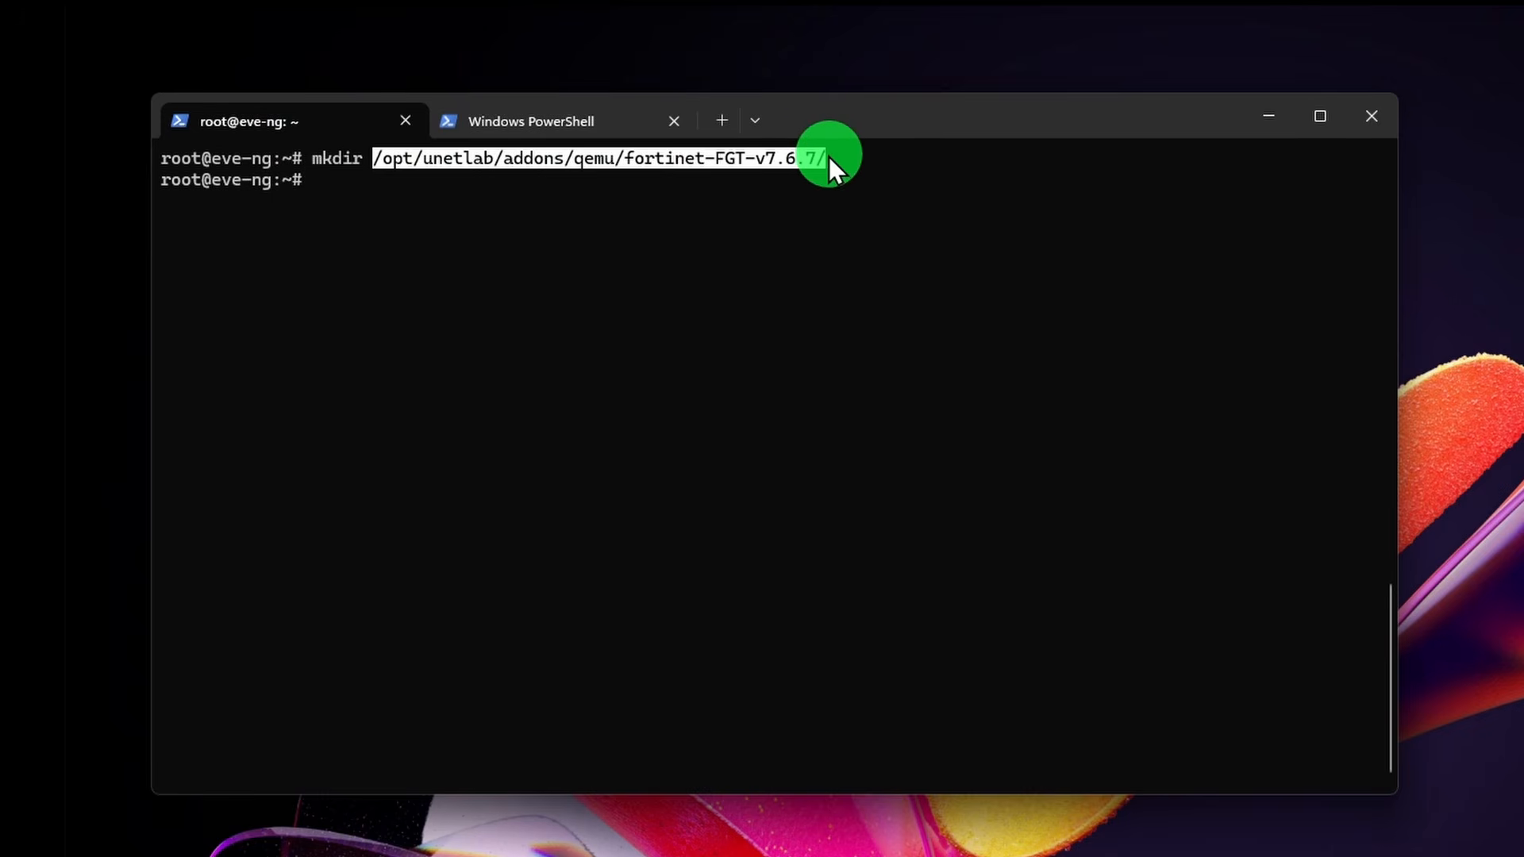
{"action": "right_click", "coordinate": [829, 156]}
{"action": "left_click", "coordinate": [572, 123]}
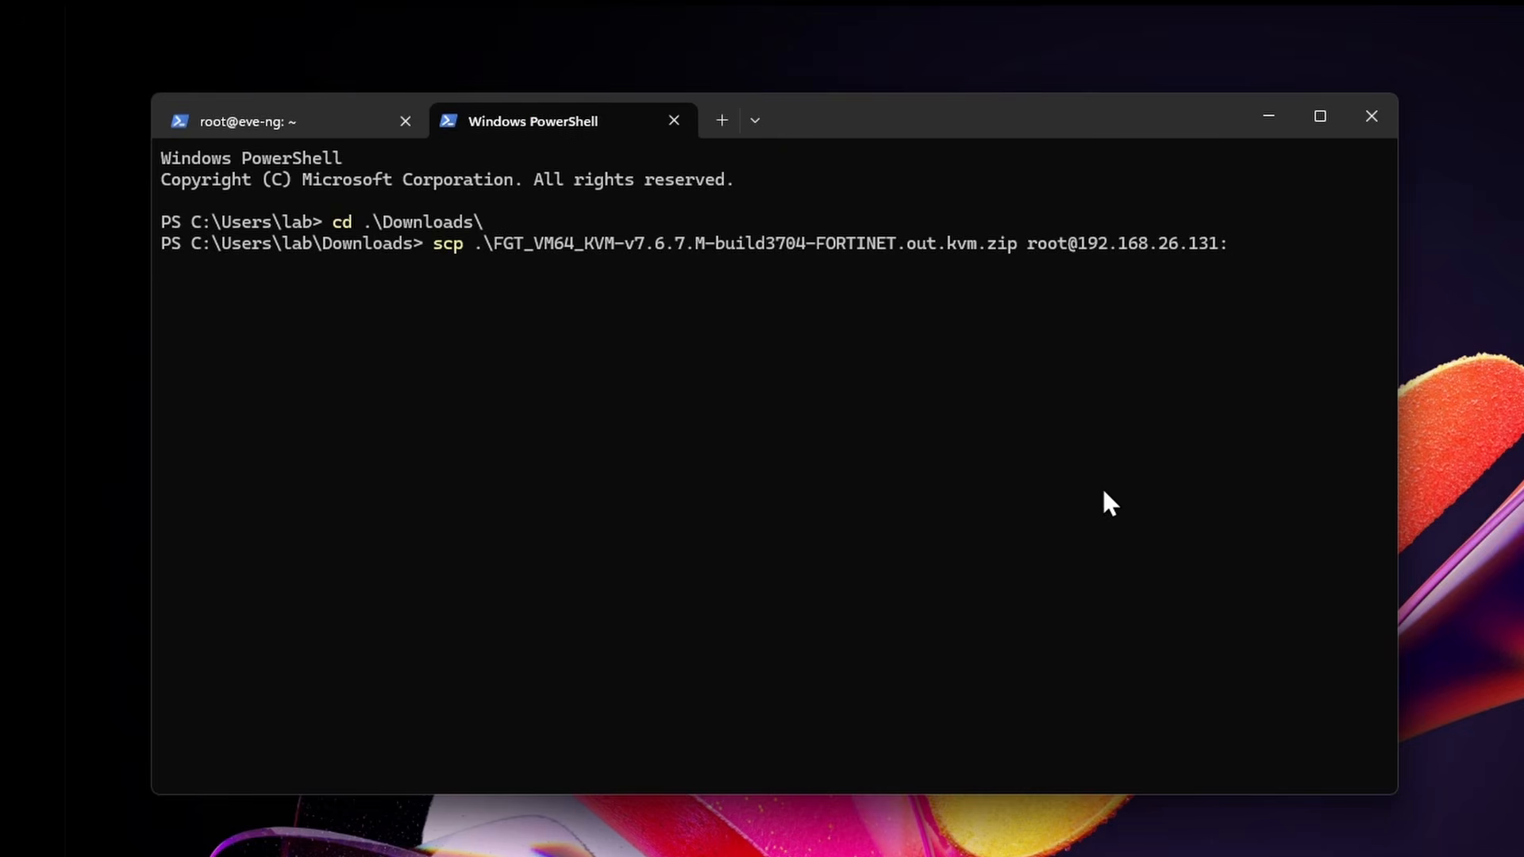
{"action": "right_click", "coordinate": [1103, 486]}
{"action": "key", "text": "Return"}
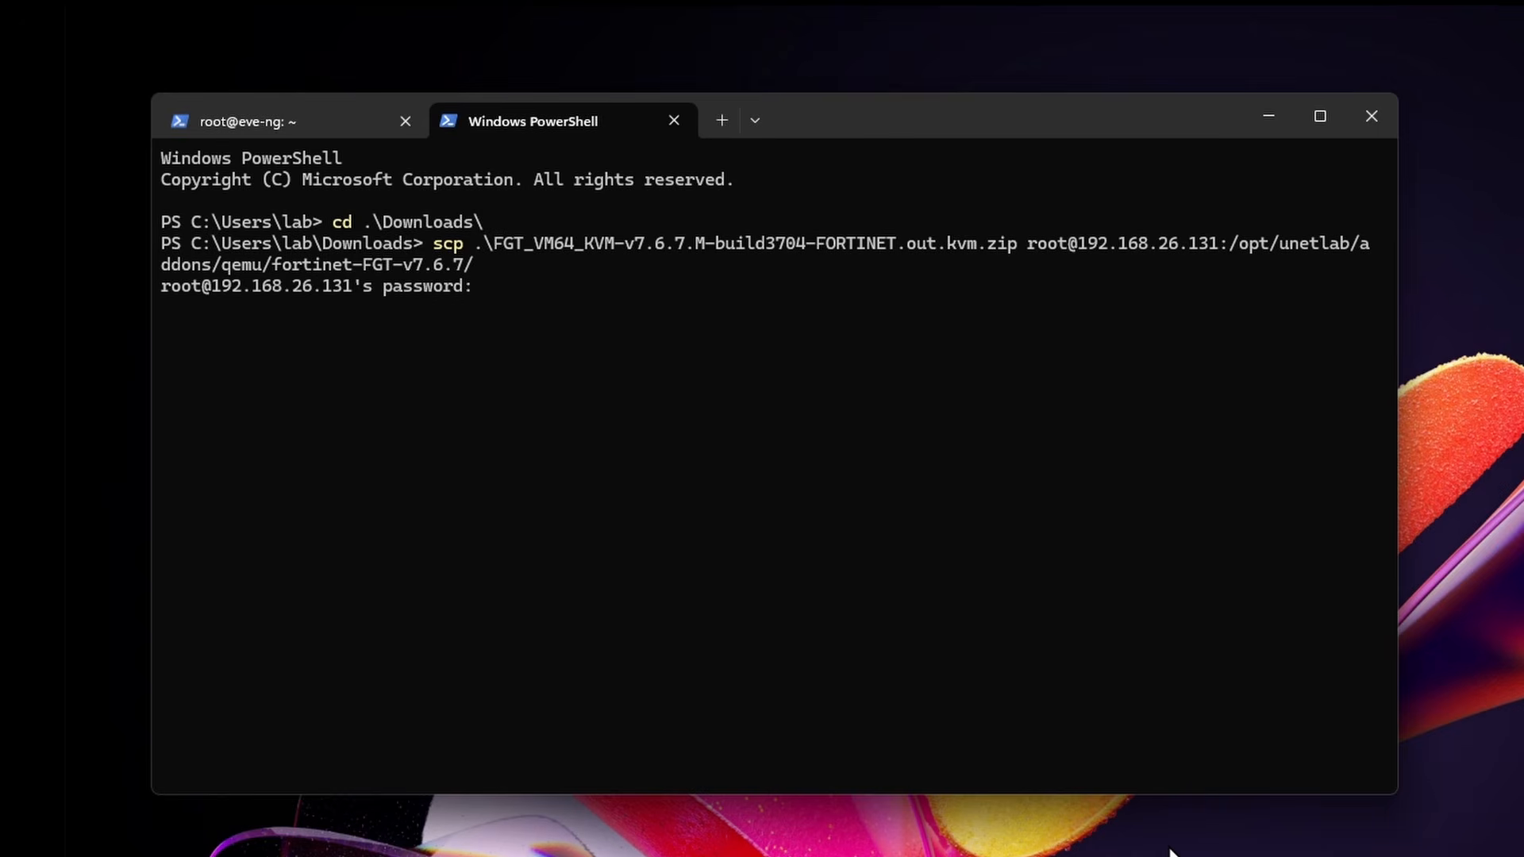
{"action": "key", "text": "Return"}
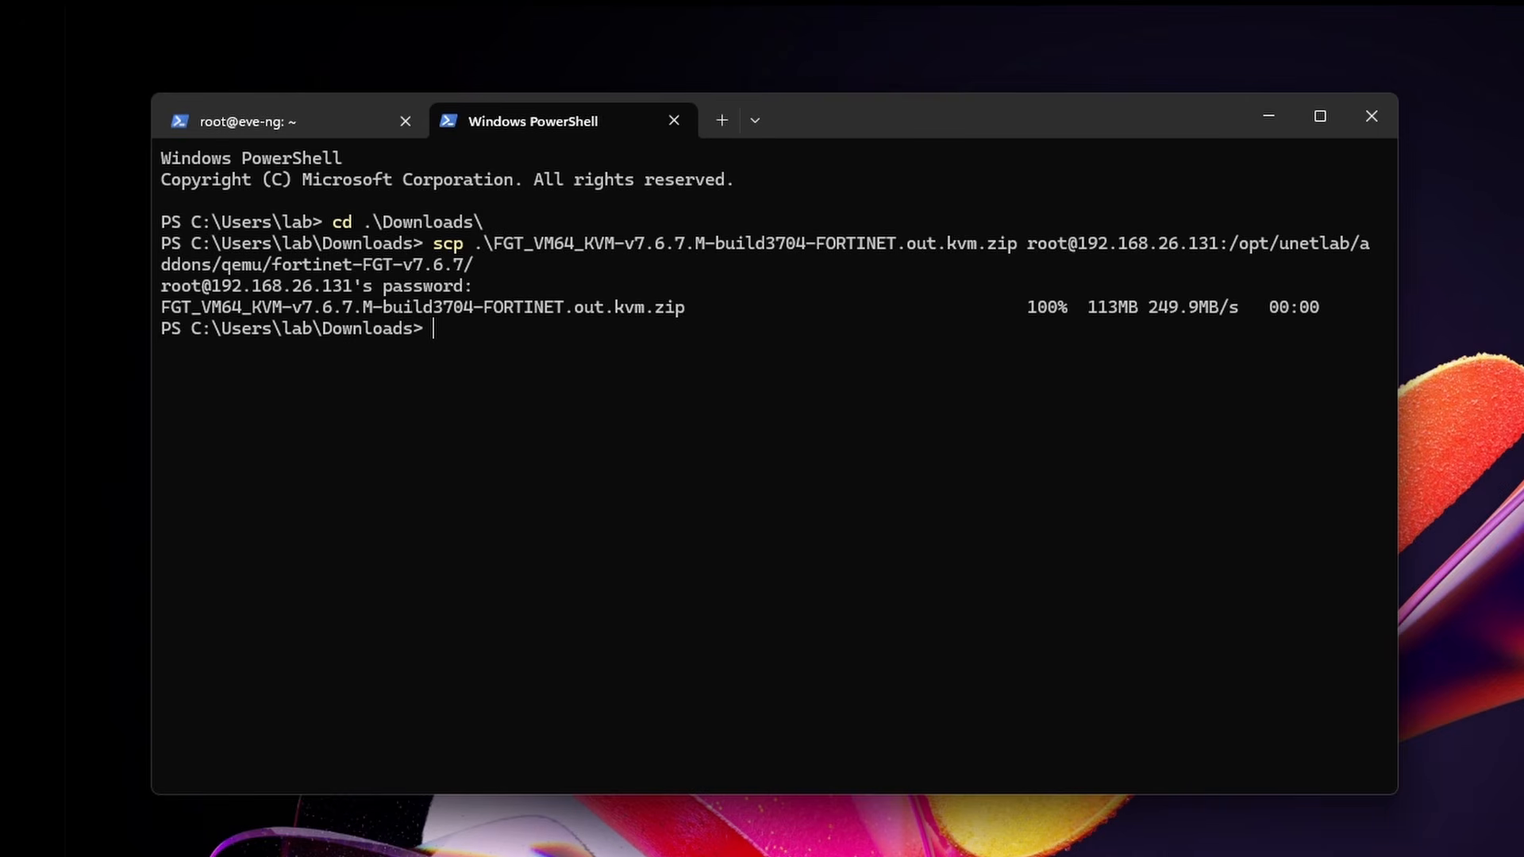
Step: In the EVE-NG SSH tab, enter cd with the fortinet-FGT-v7.6.7 folder path
{"action": "left_click", "coordinate": [314, 122]}
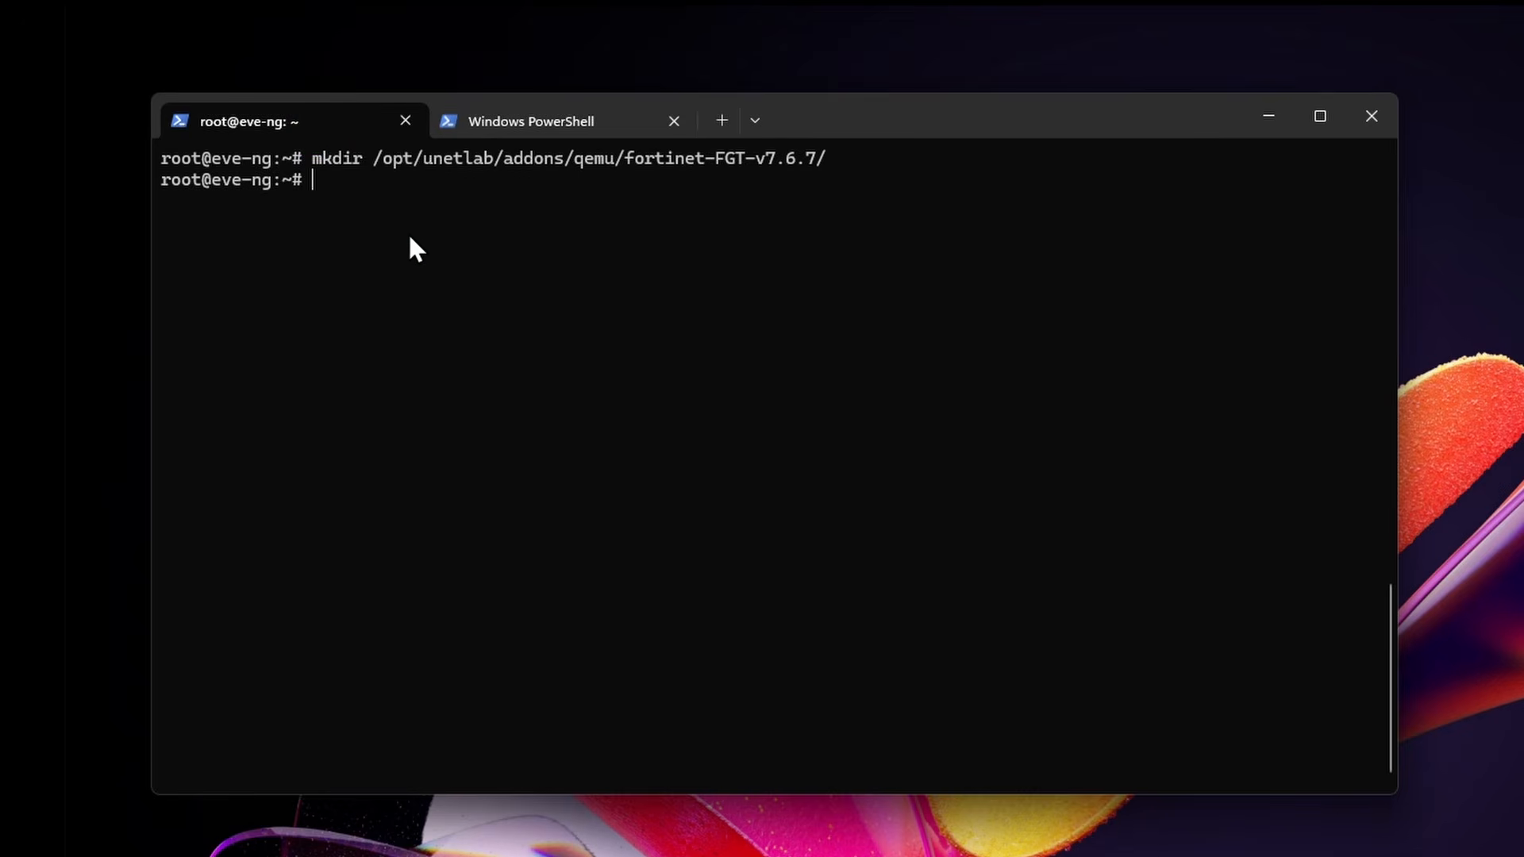
{"action": "type", "text": "cd"}
{"action": "right_click", "coordinate": [472, 288]}
Step: Enter the fortinet-FGT-v7.6.7 folder and unzip the FortiGate KVM archive
{"action": "key", "text": "Return"}
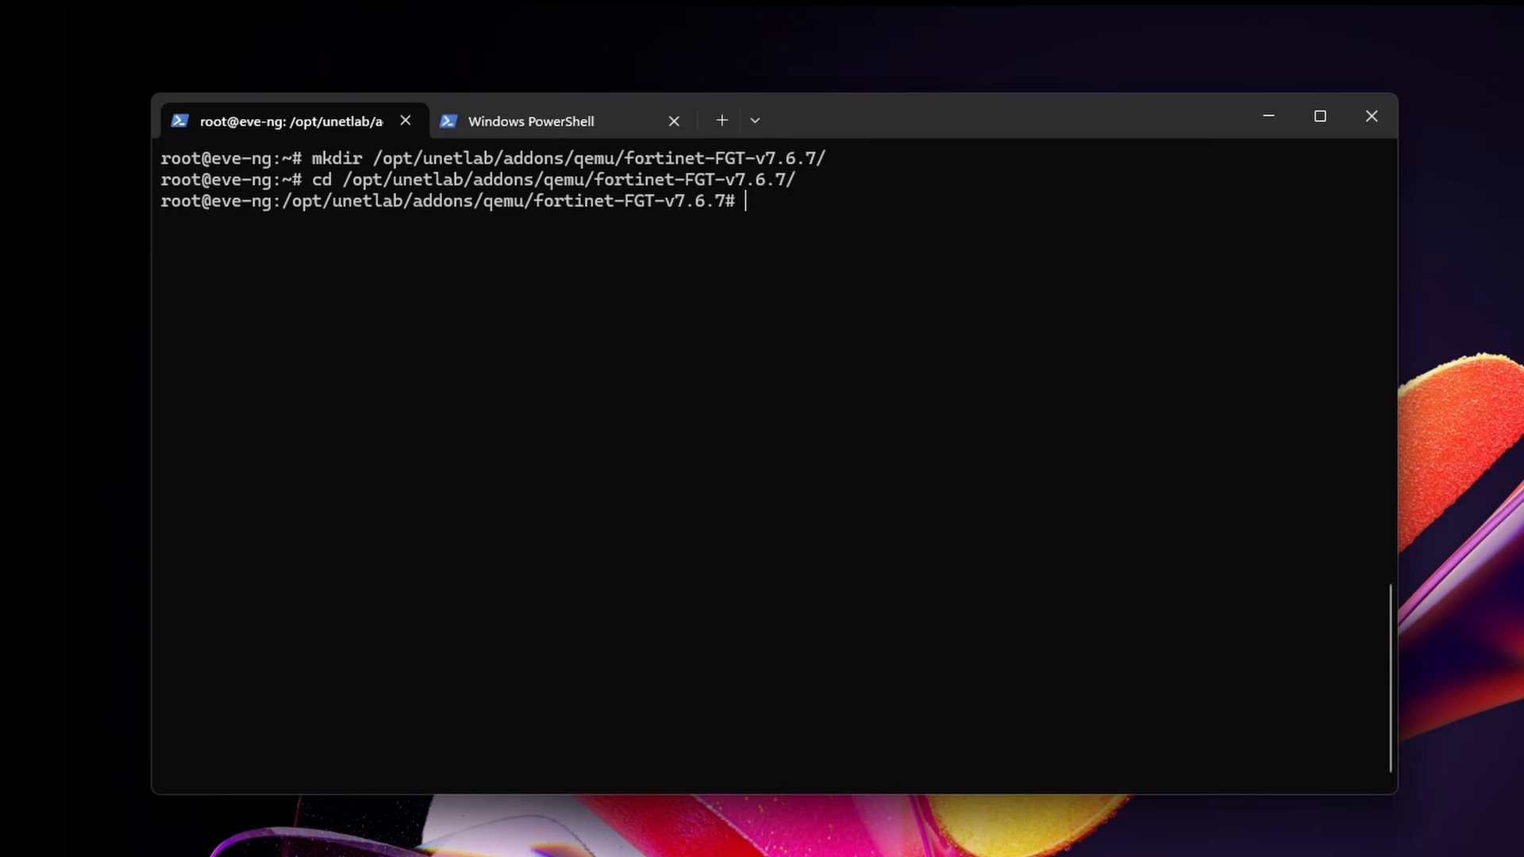
{"action": "type", "text": "ls"}
{"action": "key", "text": "Return"}
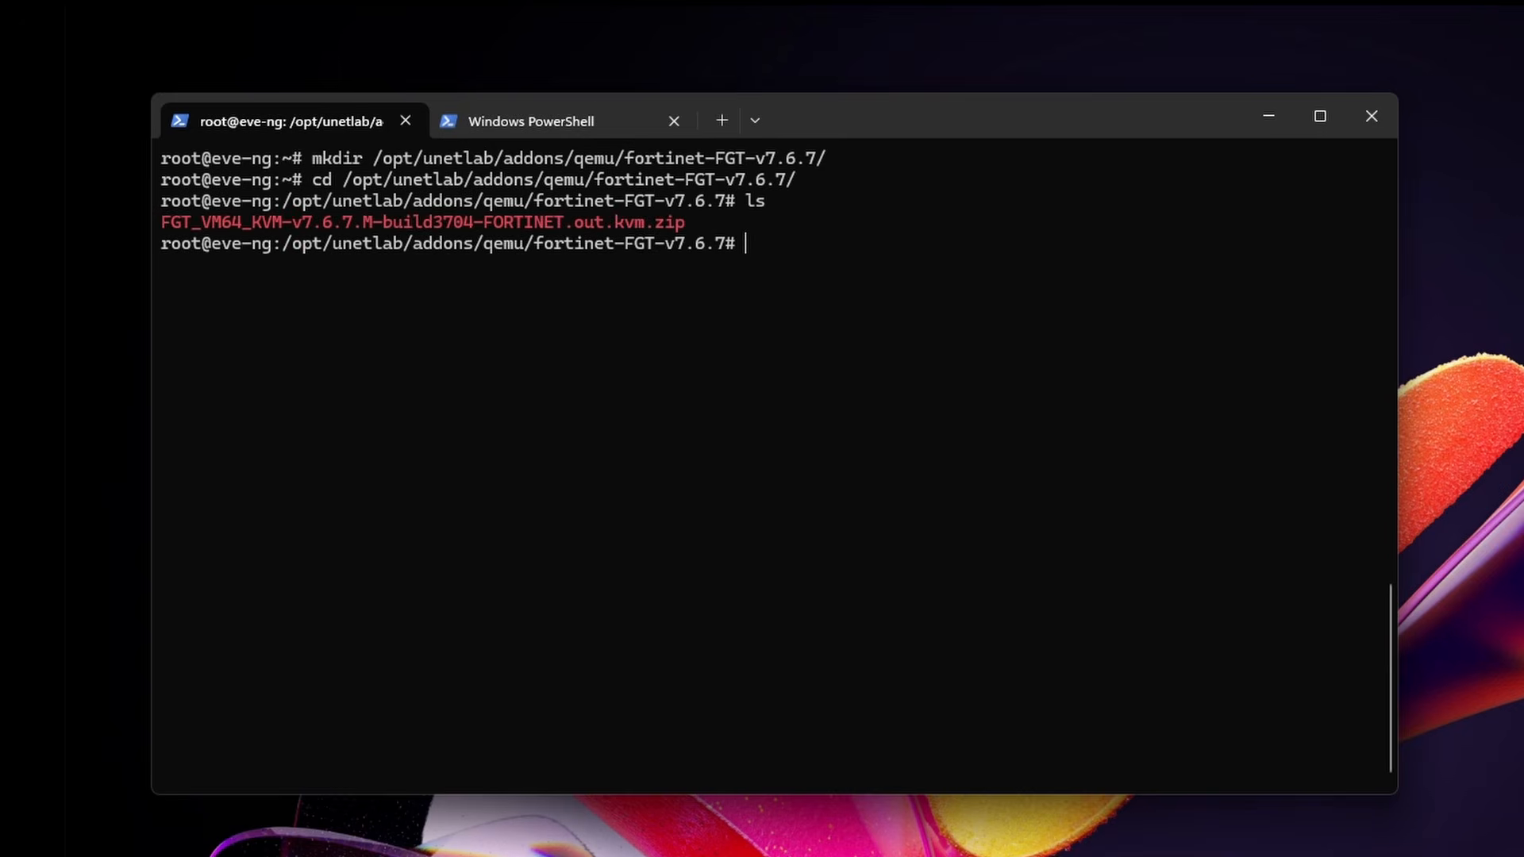
{"action": "type", "text": "unzip F"}
{"action": "key", "text": "Tab"}
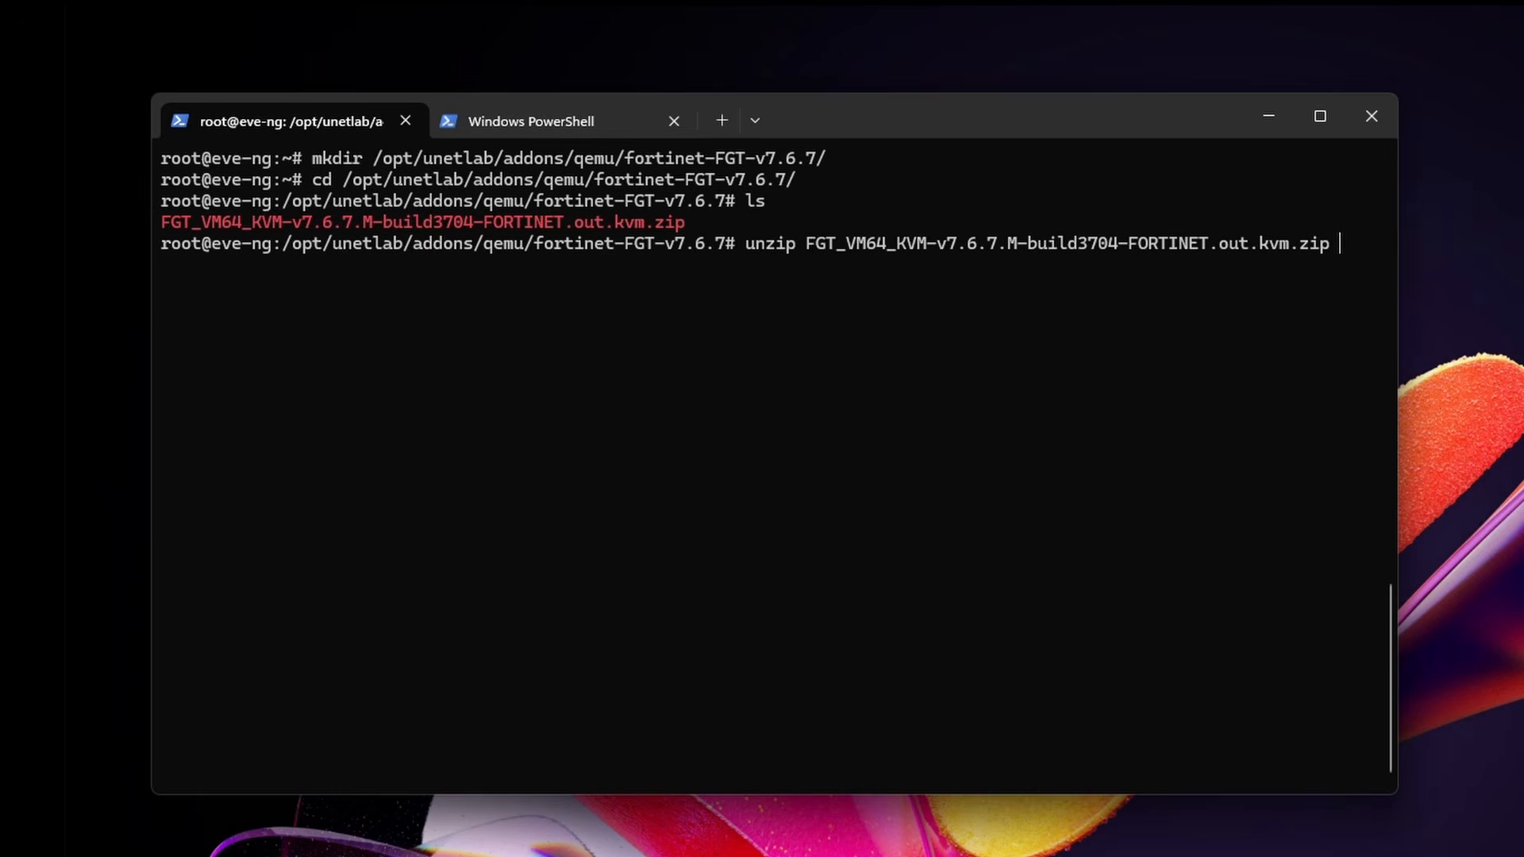
{"action": "key", "text": "Return"}
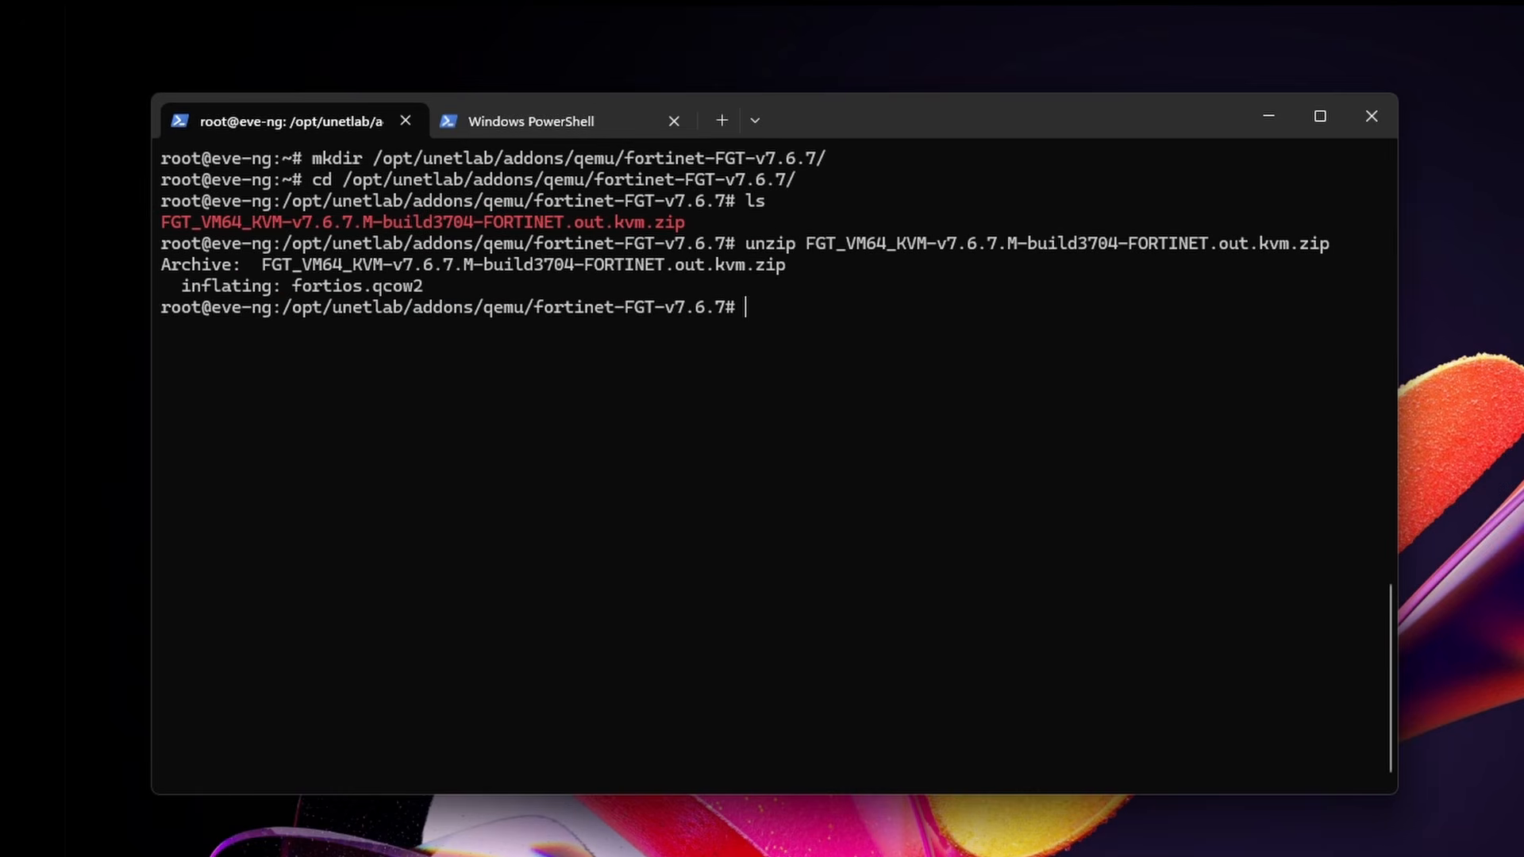
{"action": "type", "text": "ls"}
{"action": "key", "text": "Return"}
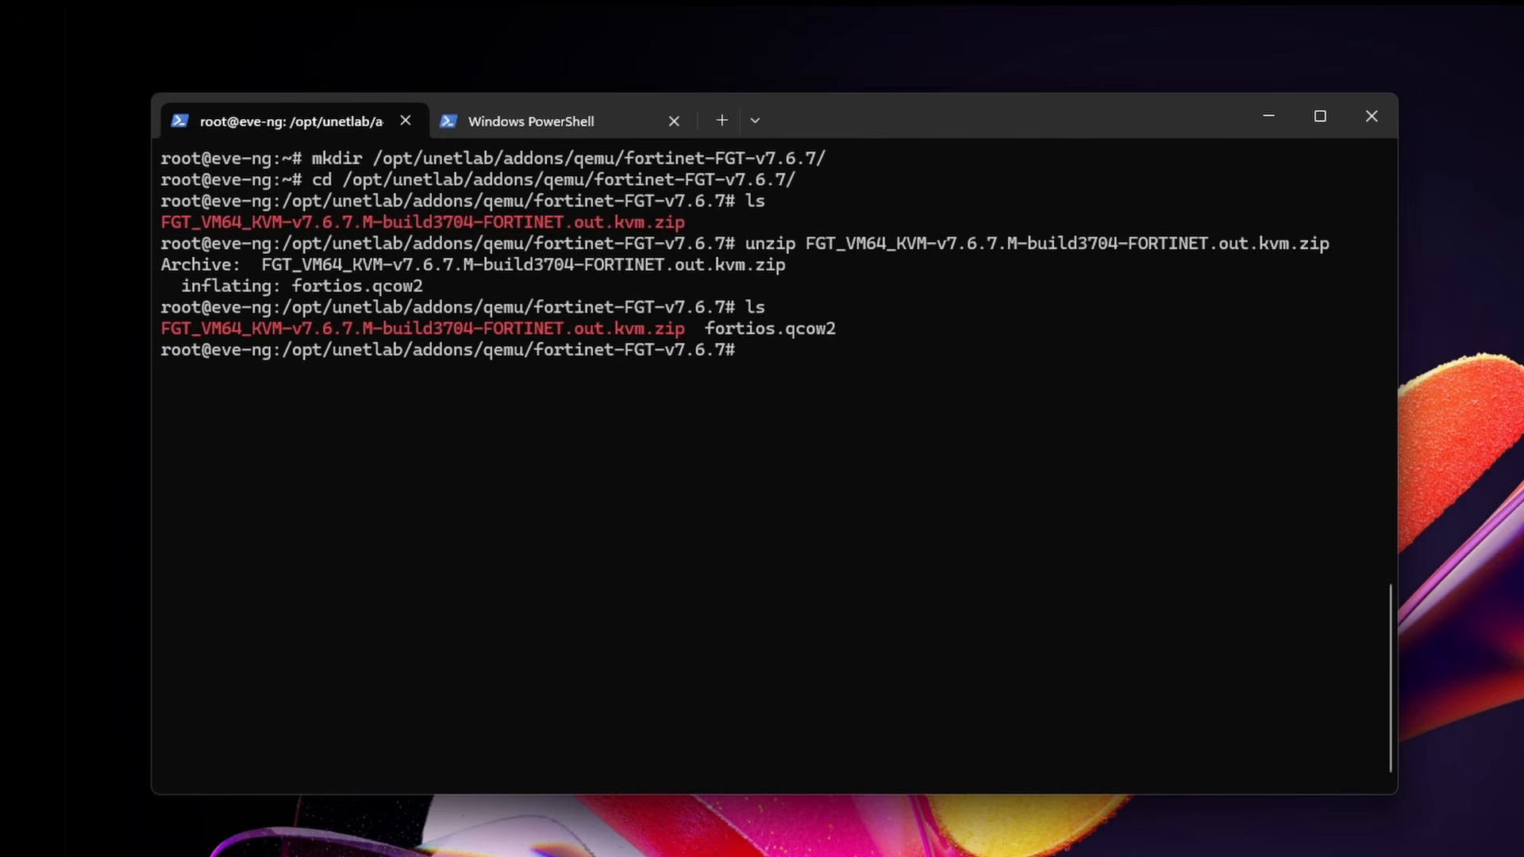
Step: Rename fortios.qcow2 to virtioa.qcow2, delete the zip, and confirm only virtioa.qcow2 remains
{"action": "type", "text": "mv f"}
{"action": "key", "text": "Tab"}
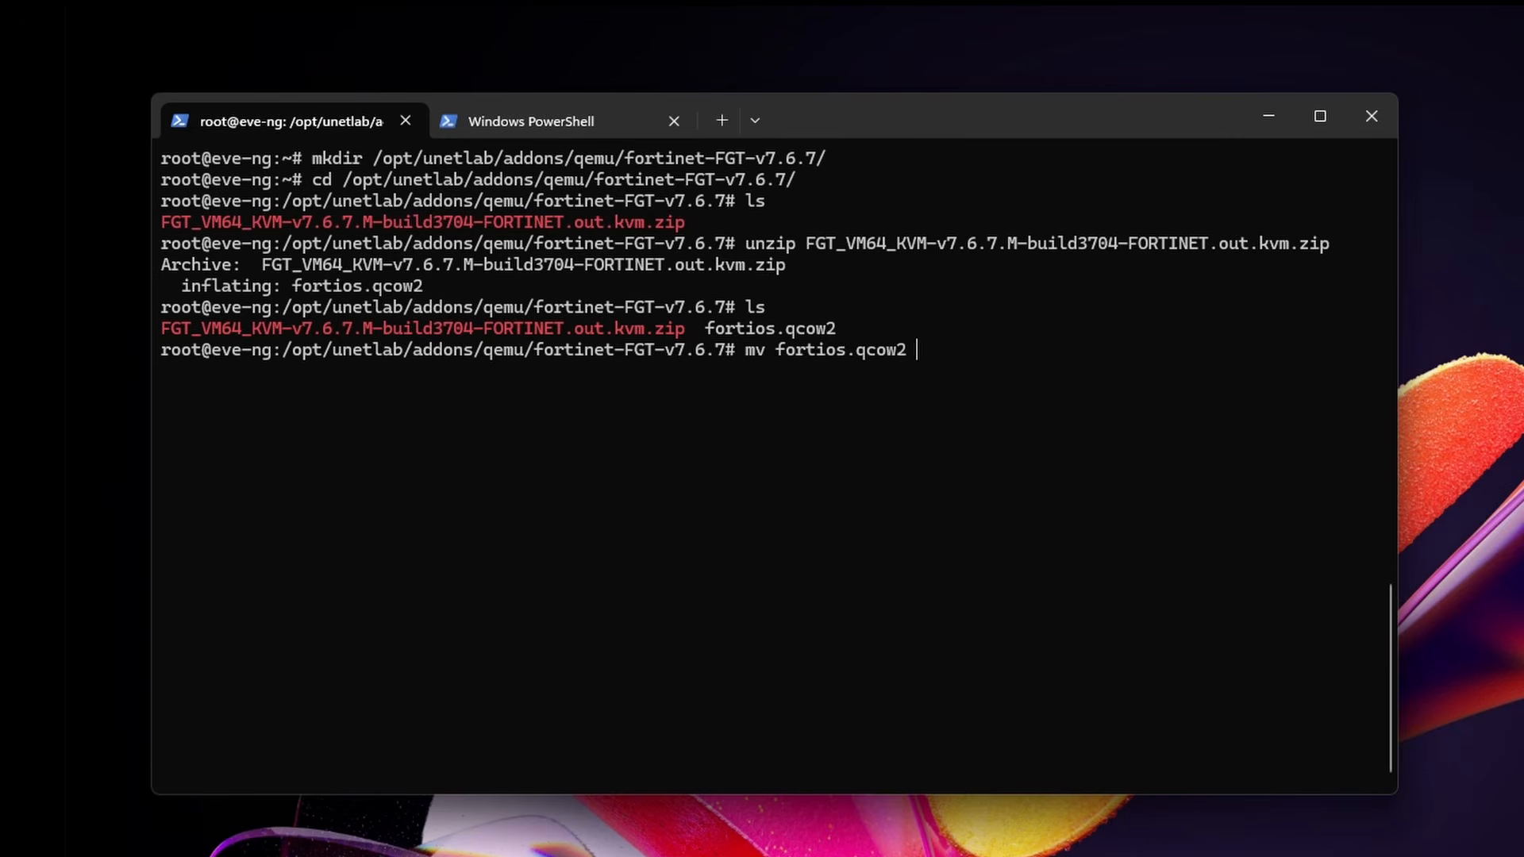
{"action": "type", "text": "virtioa.qcow2"}
{"action": "key", "text": "Return"}
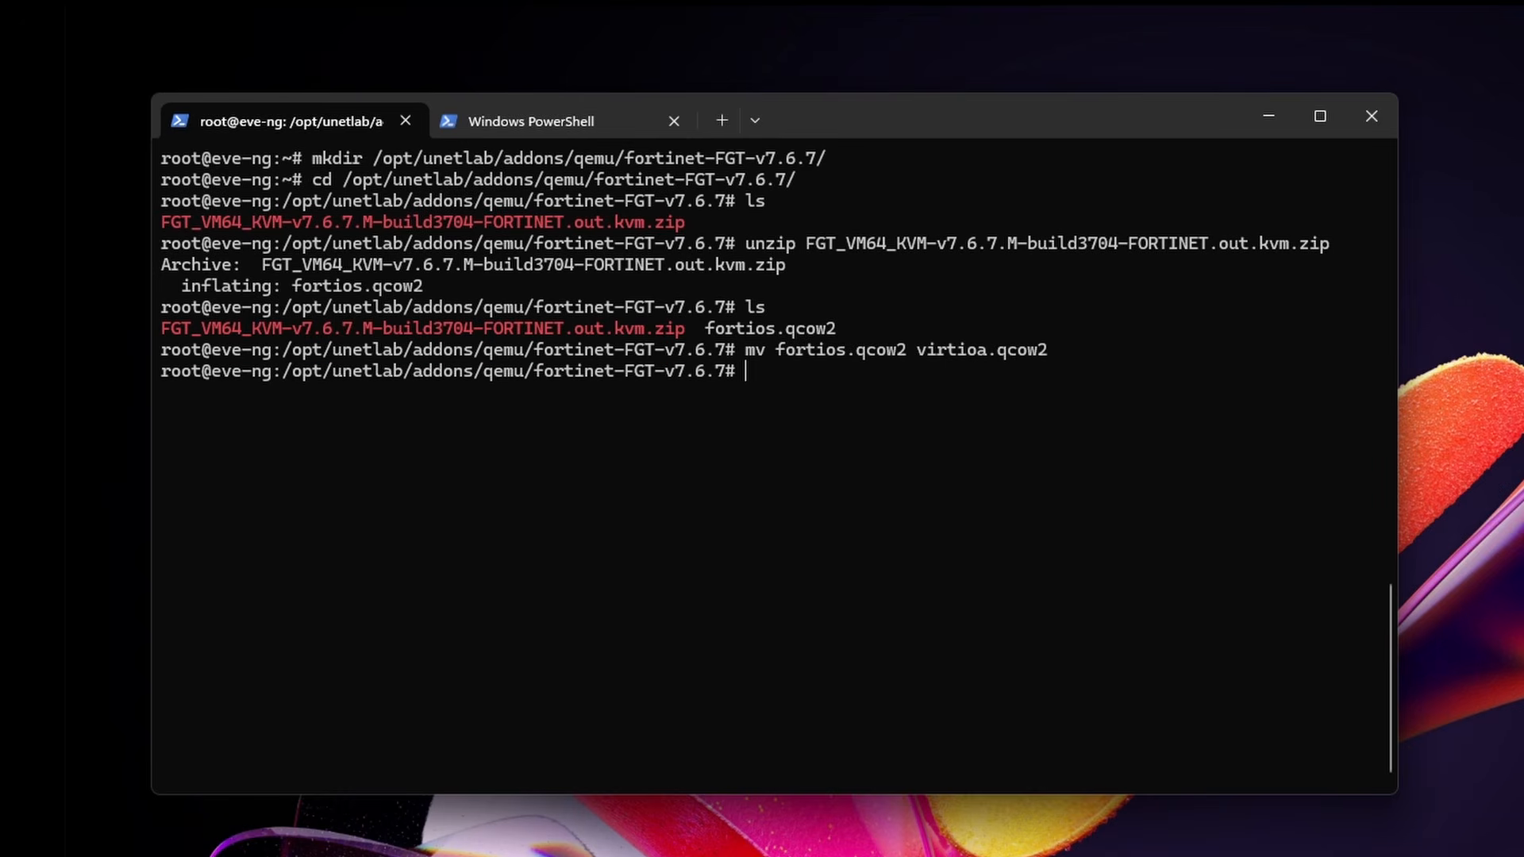
{"action": "type", "text": "rm FG"}
{"action": "key", "text": "Tab"}
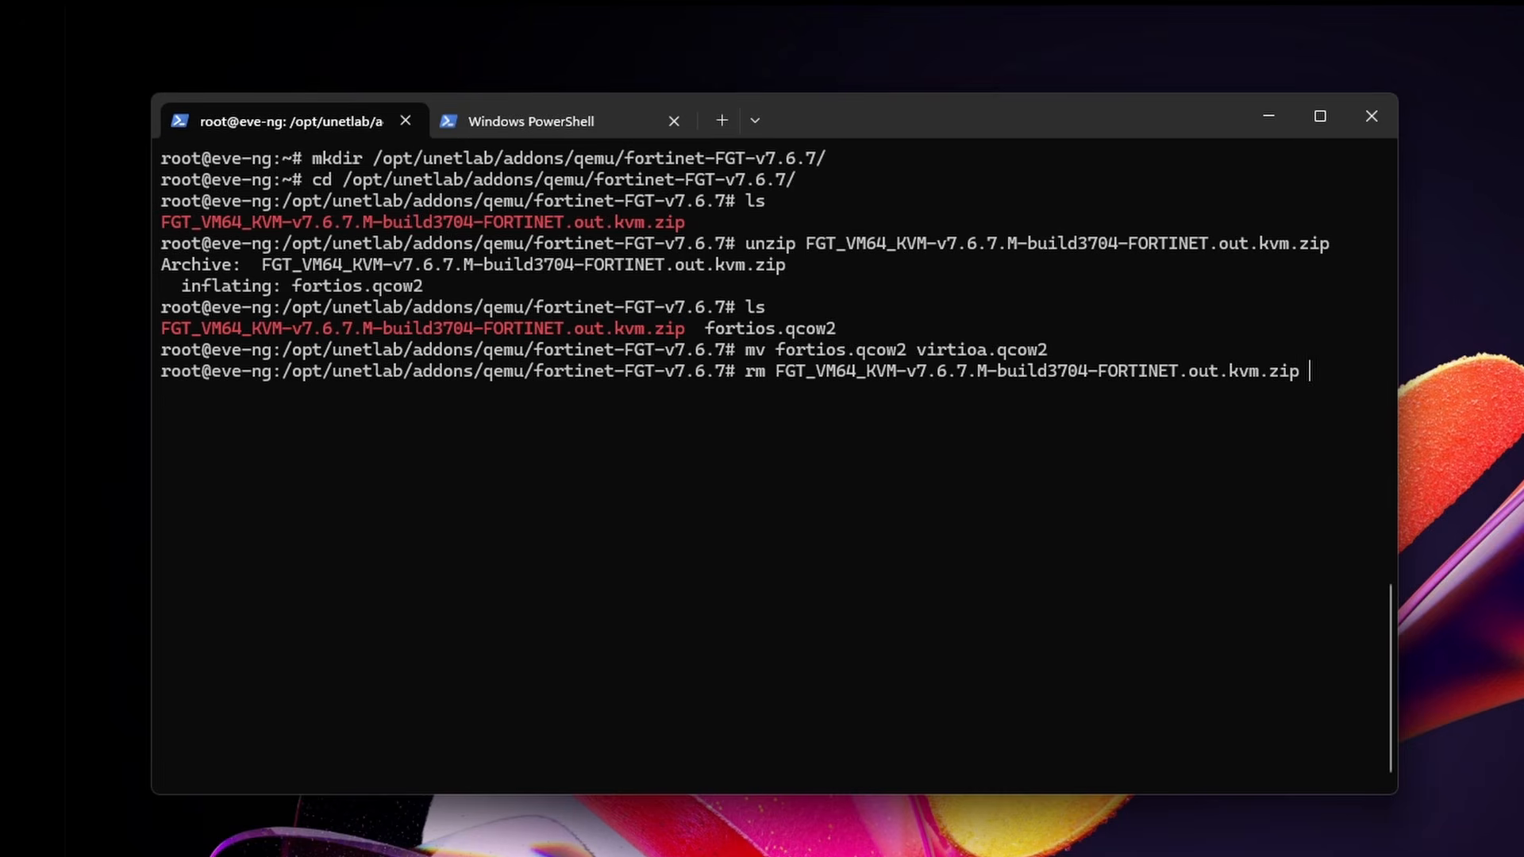
{"action": "key", "text": "Return"}
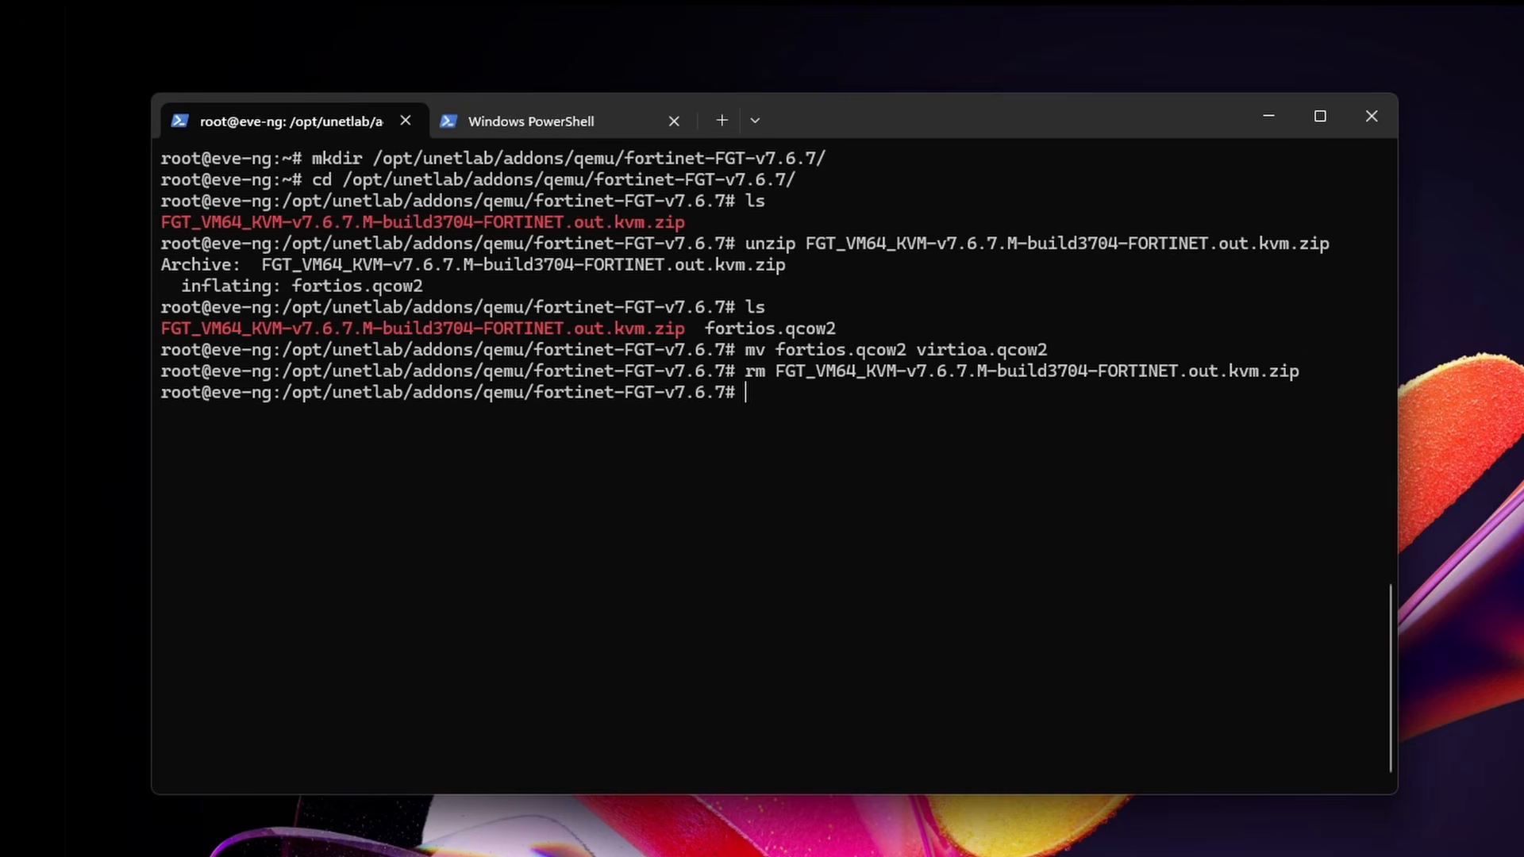
{"action": "type", "text": "ls"}
{"action": "key", "text": "Return"}
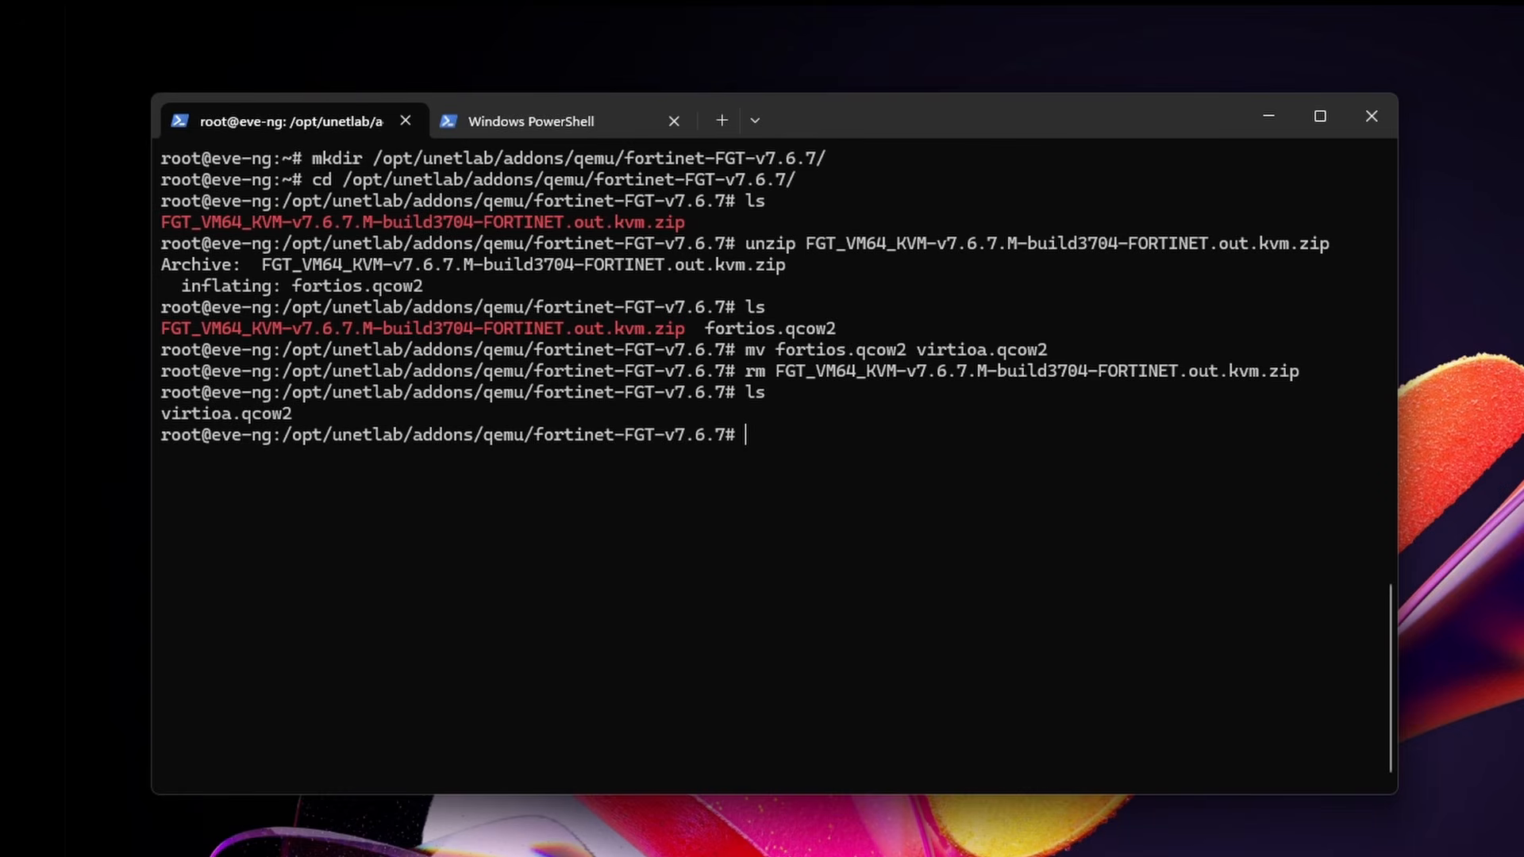
Step: Run /opt/unetlab/wrappers/unl_wrapper -a fixpermissions
{"action": "key", "text": "ctrl+l"}
{"action": "type", "text": "/"}
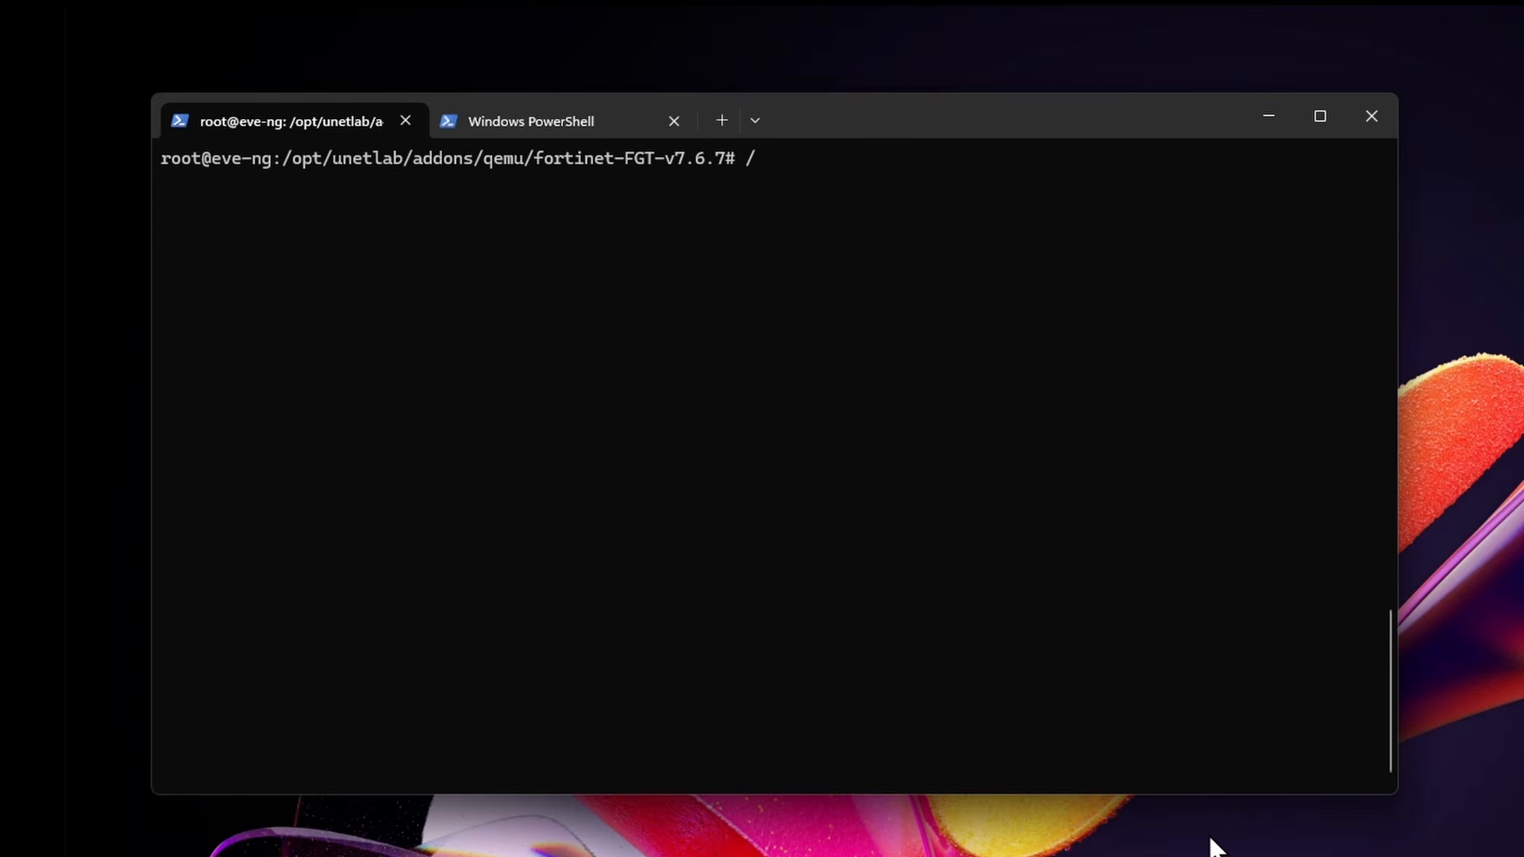
{"action": "type", "text": "opt/u"}
{"action": "key", "text": "Tab"}
{"action": "type", "text": "w"}
{"action": "key", "text": "Tab"}
{"action": "type", "text": "u"}
{"action": "key", "text": "Tab"}
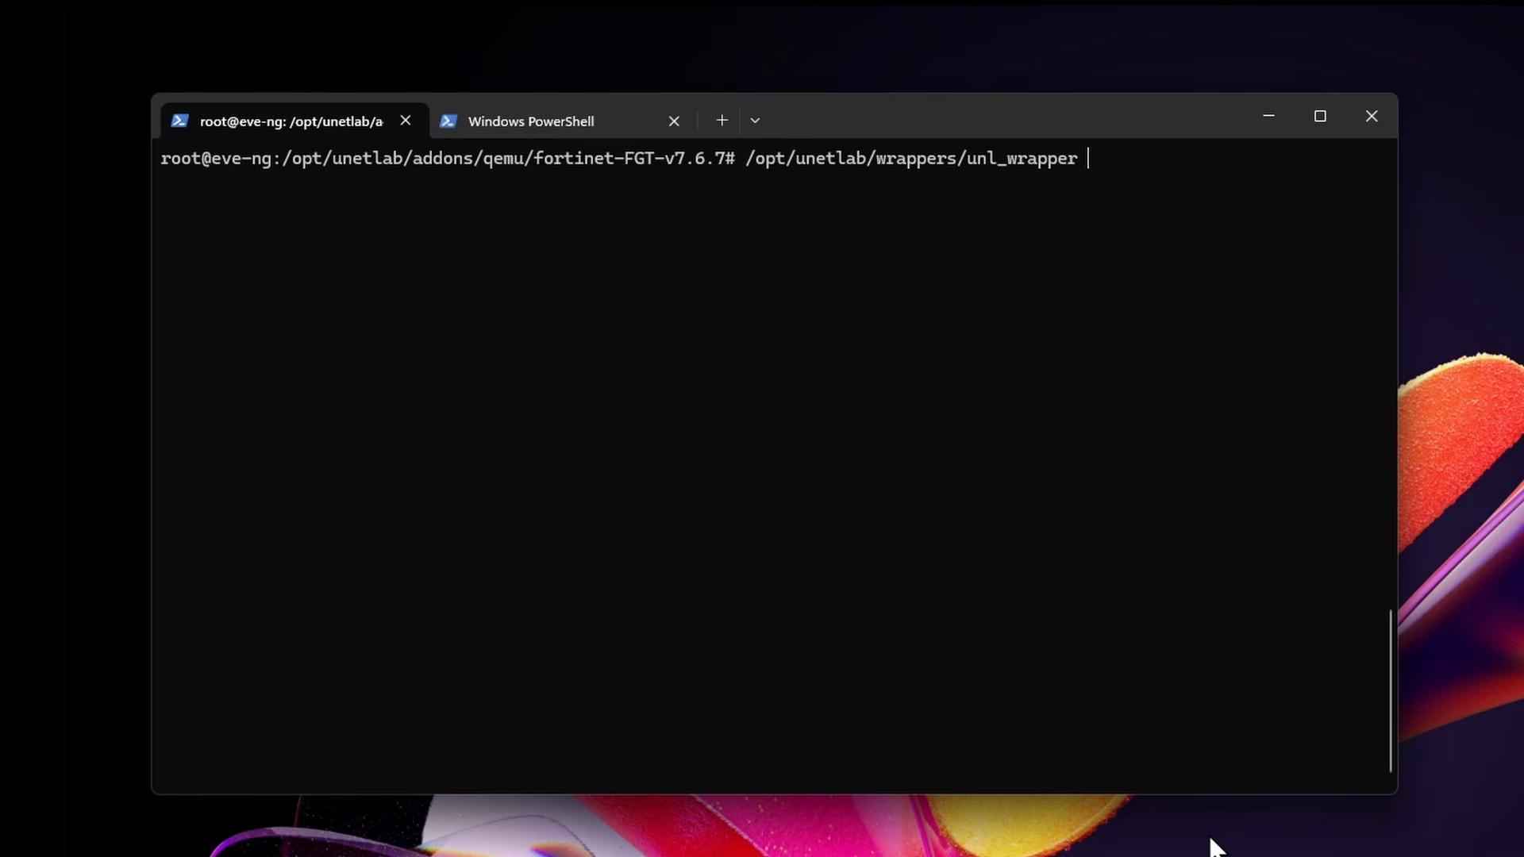
{"action": "type", "text": "-a fixpermissions"}
{"action": "key", "text": "Return"}
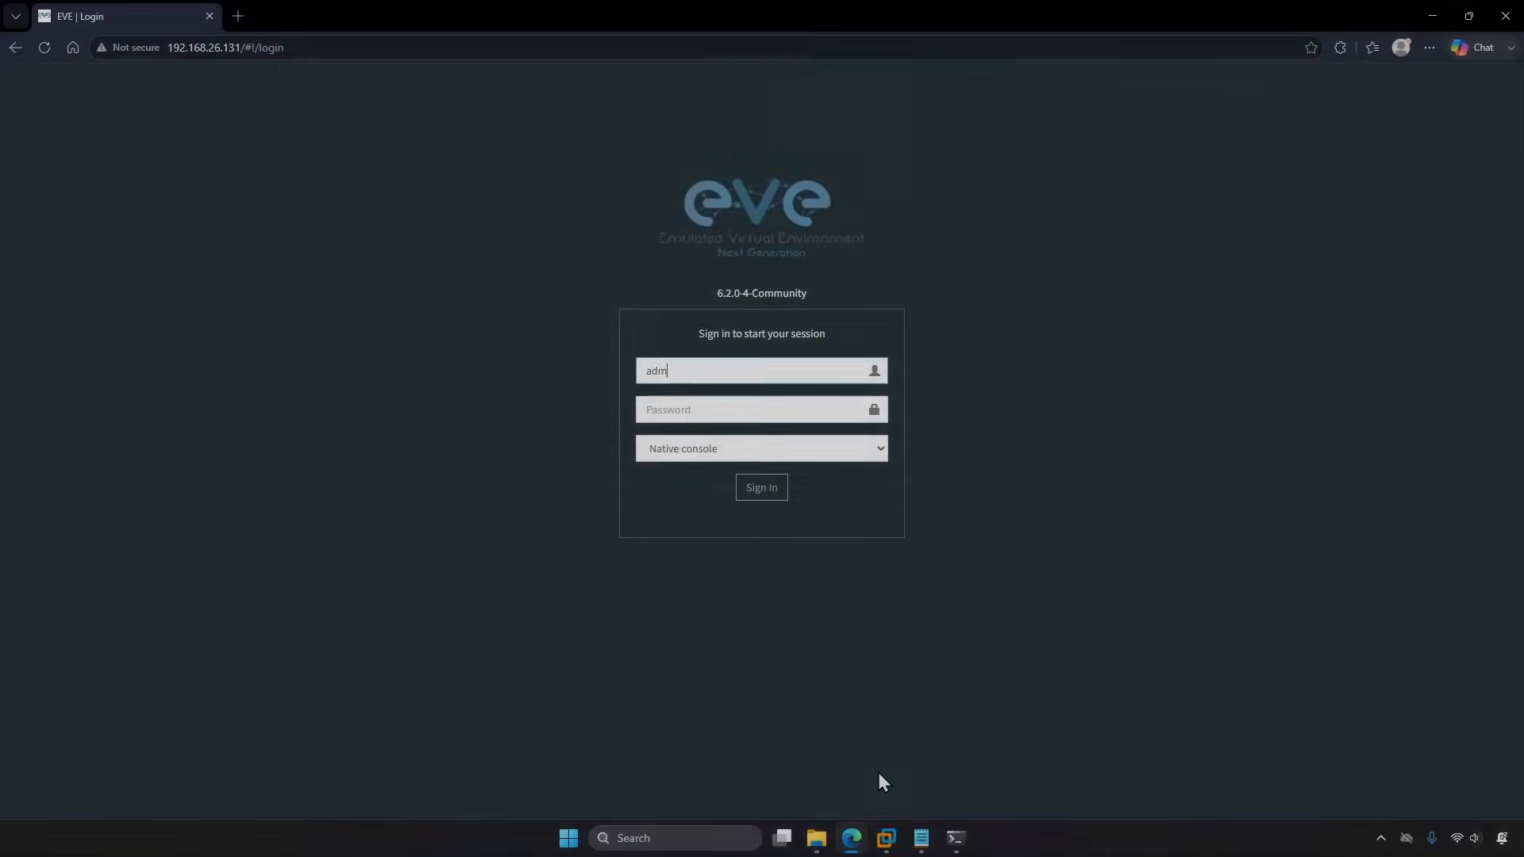
Step: Sign in to the EVE-NG web UI
{"action": "type", "text": "in"}
{"action": "key", "text": "Tab"}
{"action": "type", "text": "ev"}
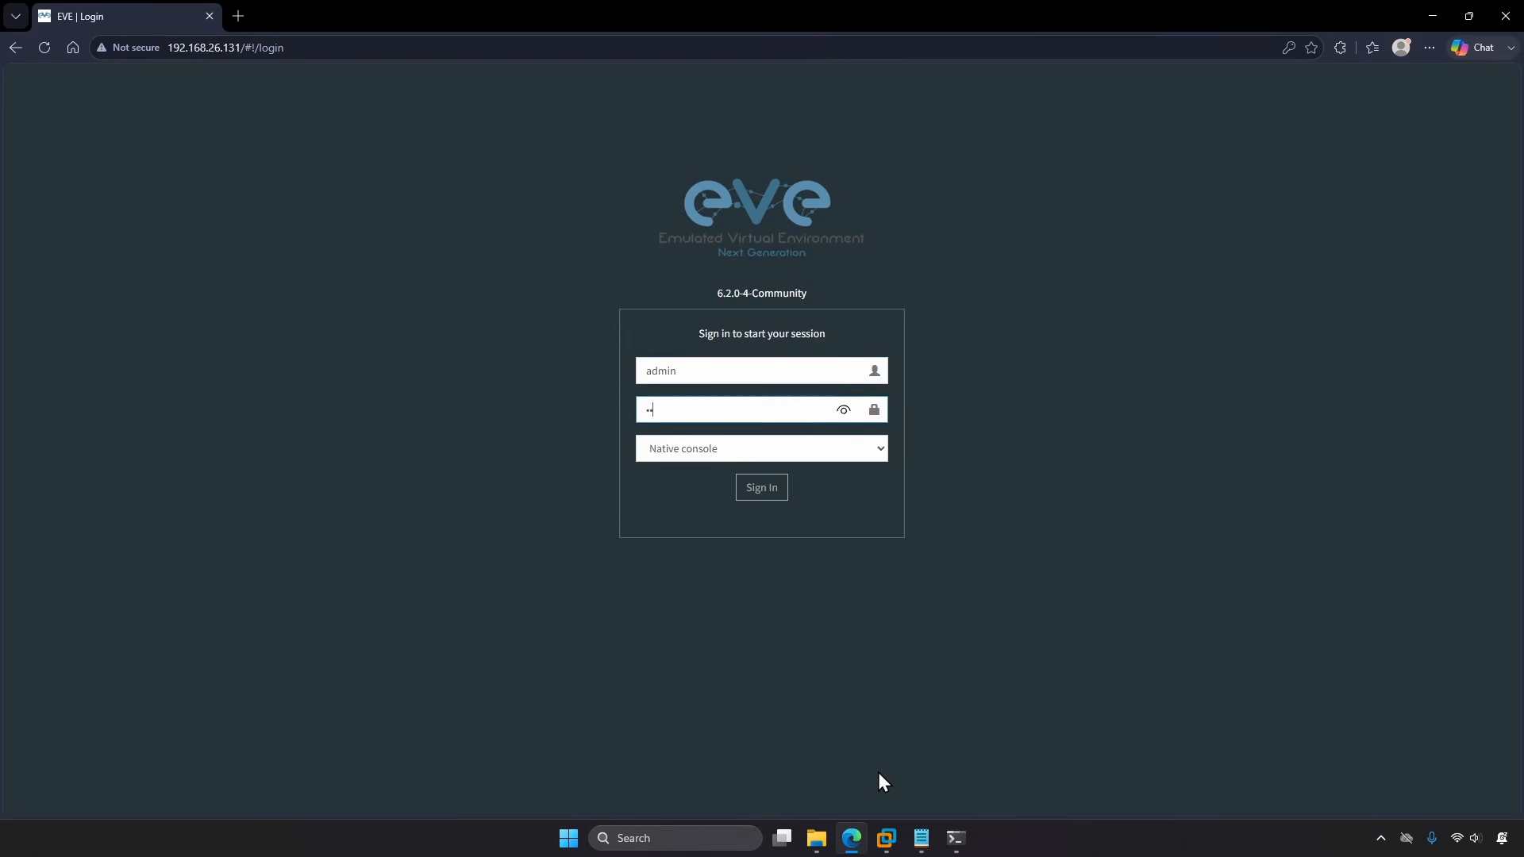
{"action": "type", "text": "e"}
{"action": "key", "text": "Return"}
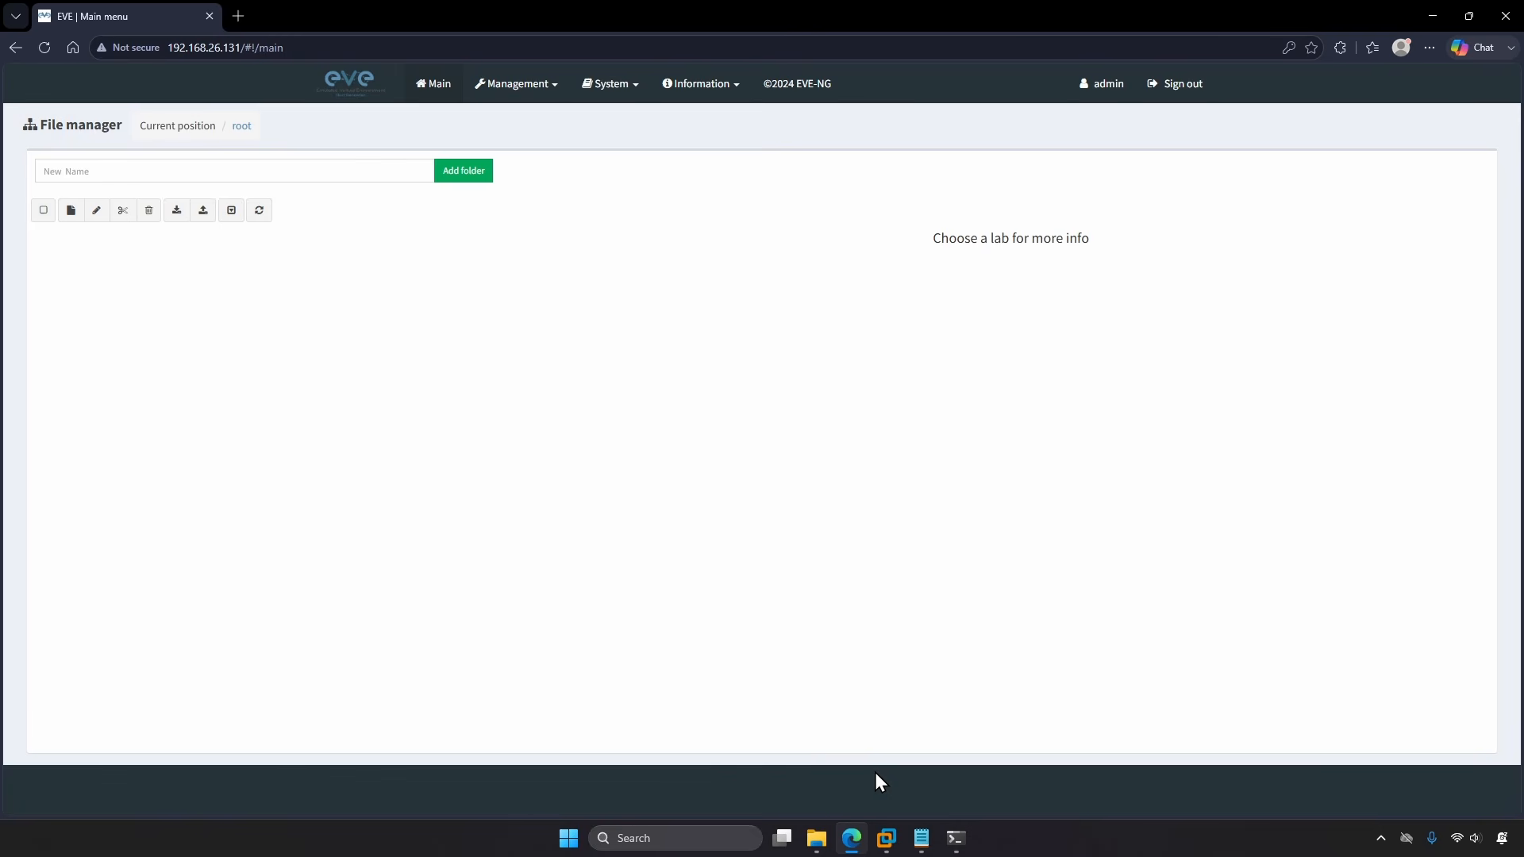
Step: Create a new lab named 'FortiGate Lab' and switch the canvas to dark mode
{"action": "left_click", "coordinate": [71, 211]}
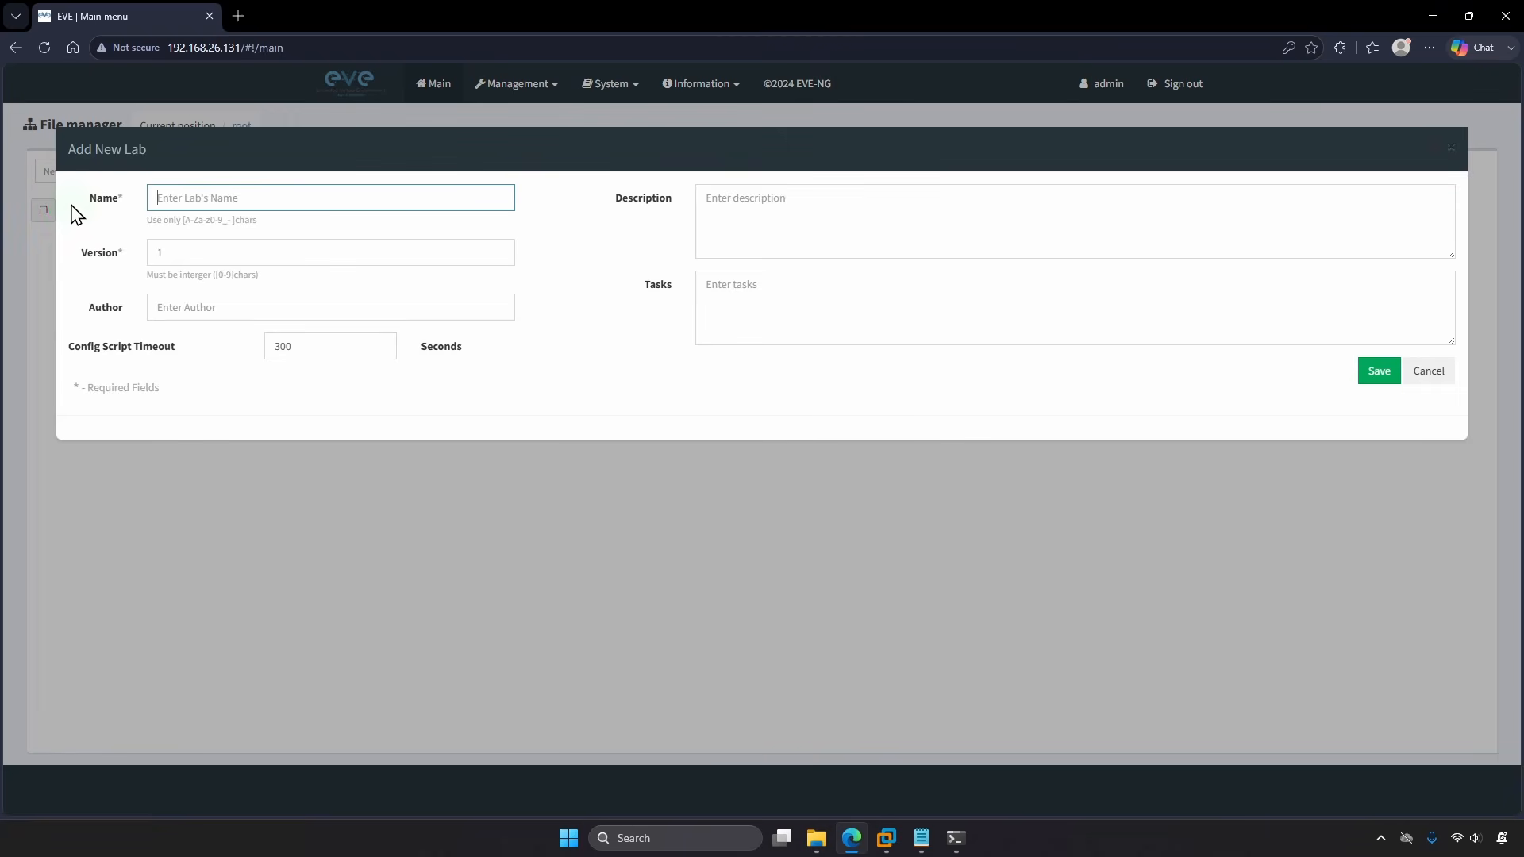
{"action": "type", "text": "FortiGate Lab"}
{"action": "left_click", "coordinate": [1378, 378]}
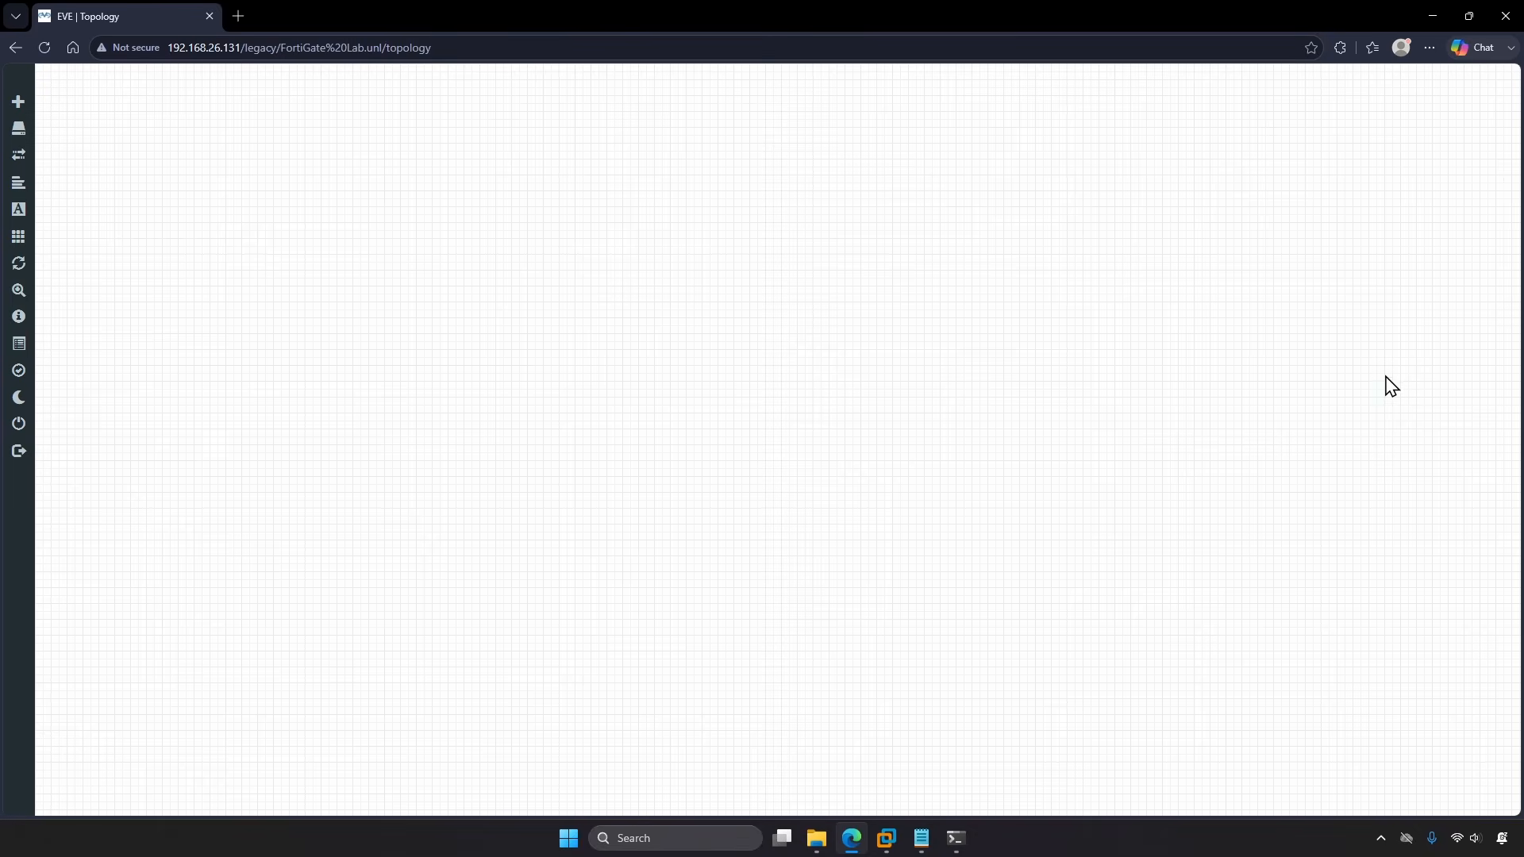
{"action": "left_click", "coordinate": [24, 398]}
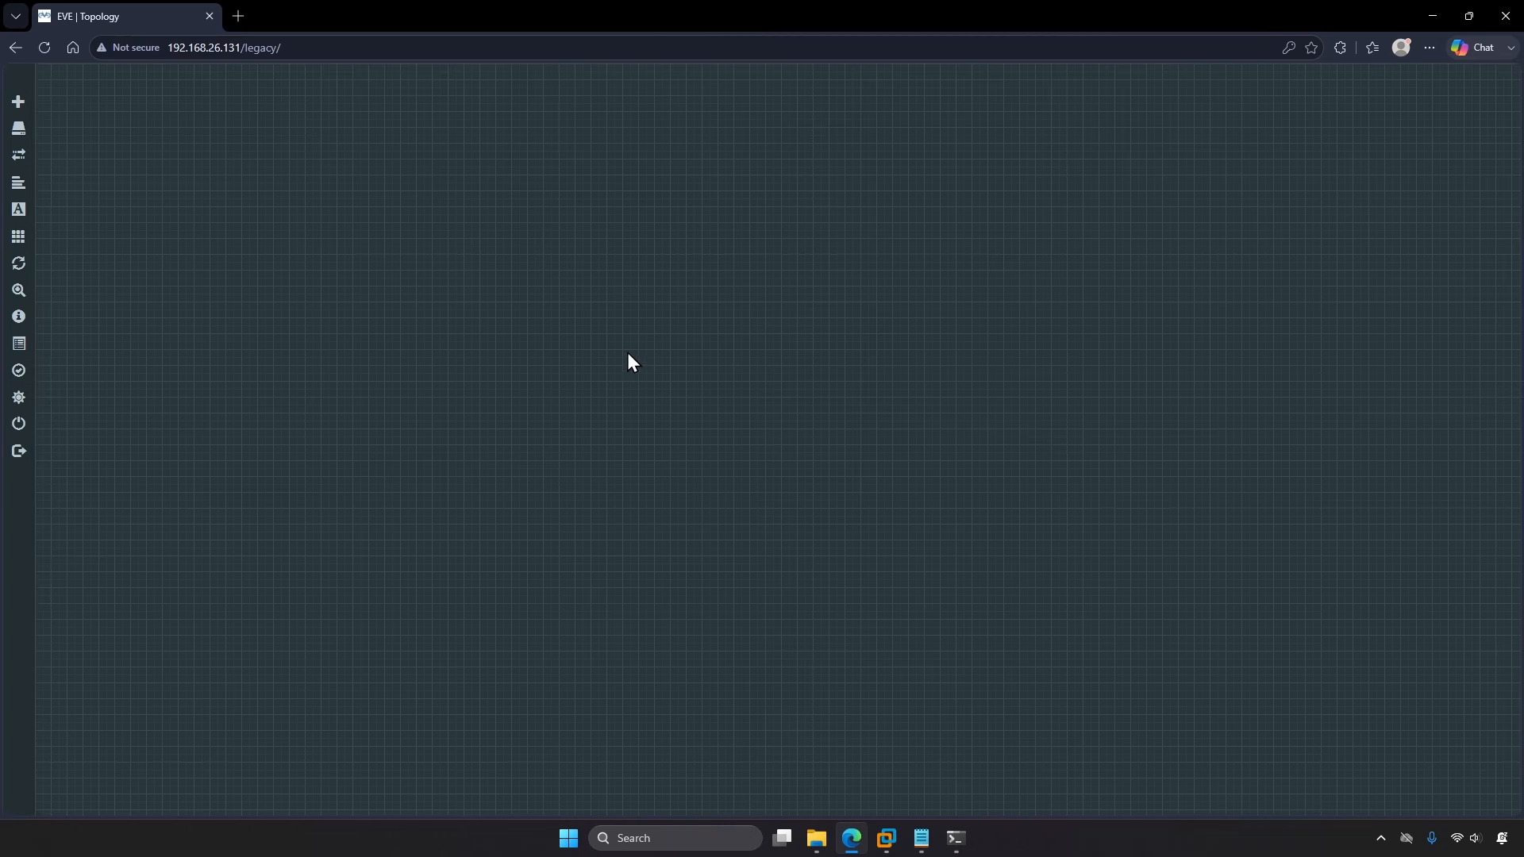
Step: Add a new node using the Fortinet FortiGate template and fortinet-FGT-v7.6.7 image
{"action": "right_click", "coordinate": [651, 368]}
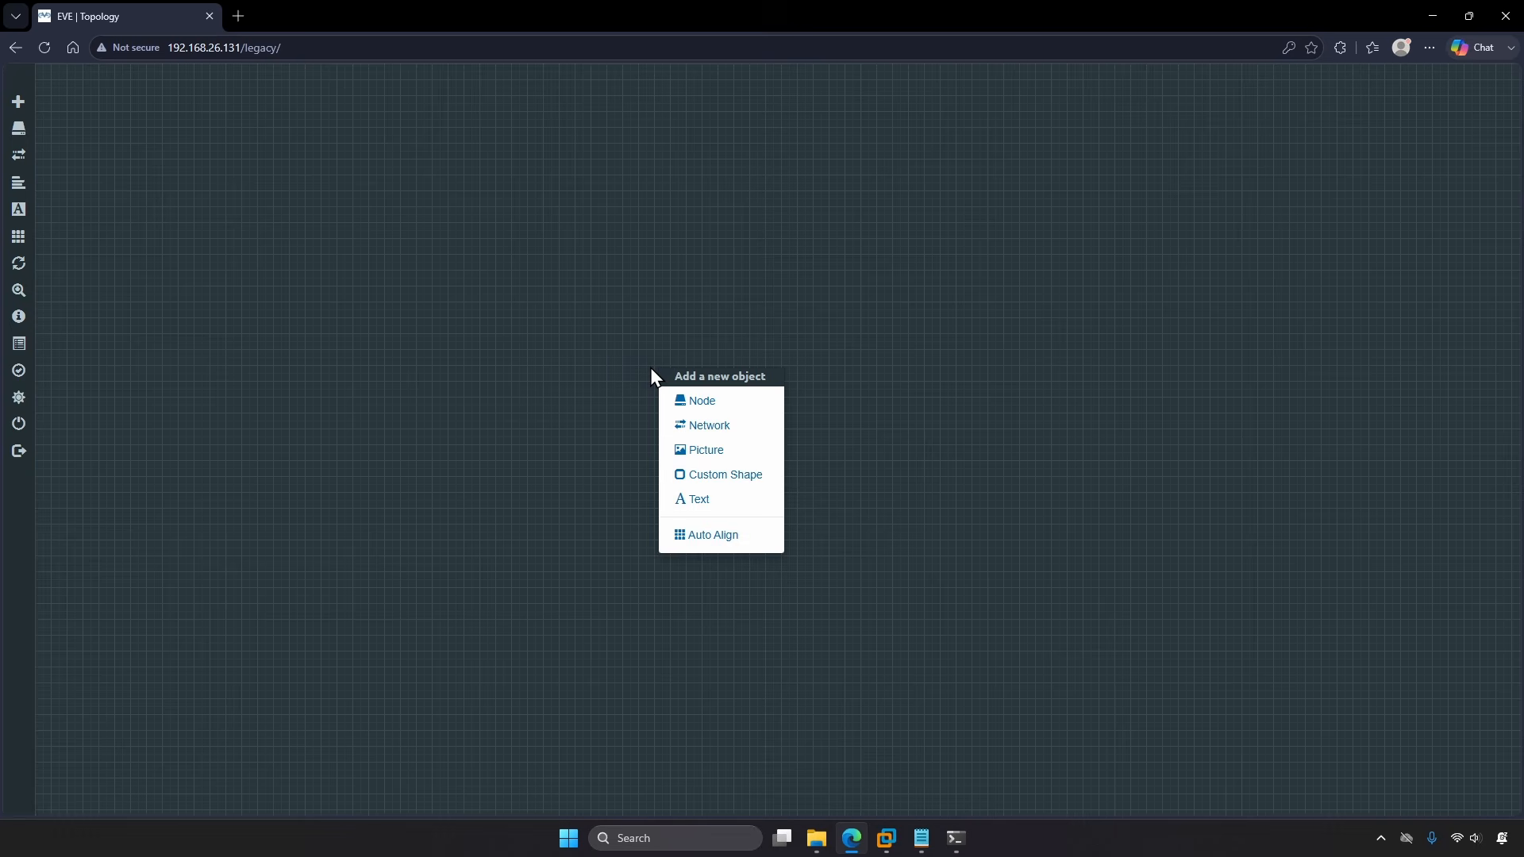
{"action": "left_click", "coordinate": [671, 400]}
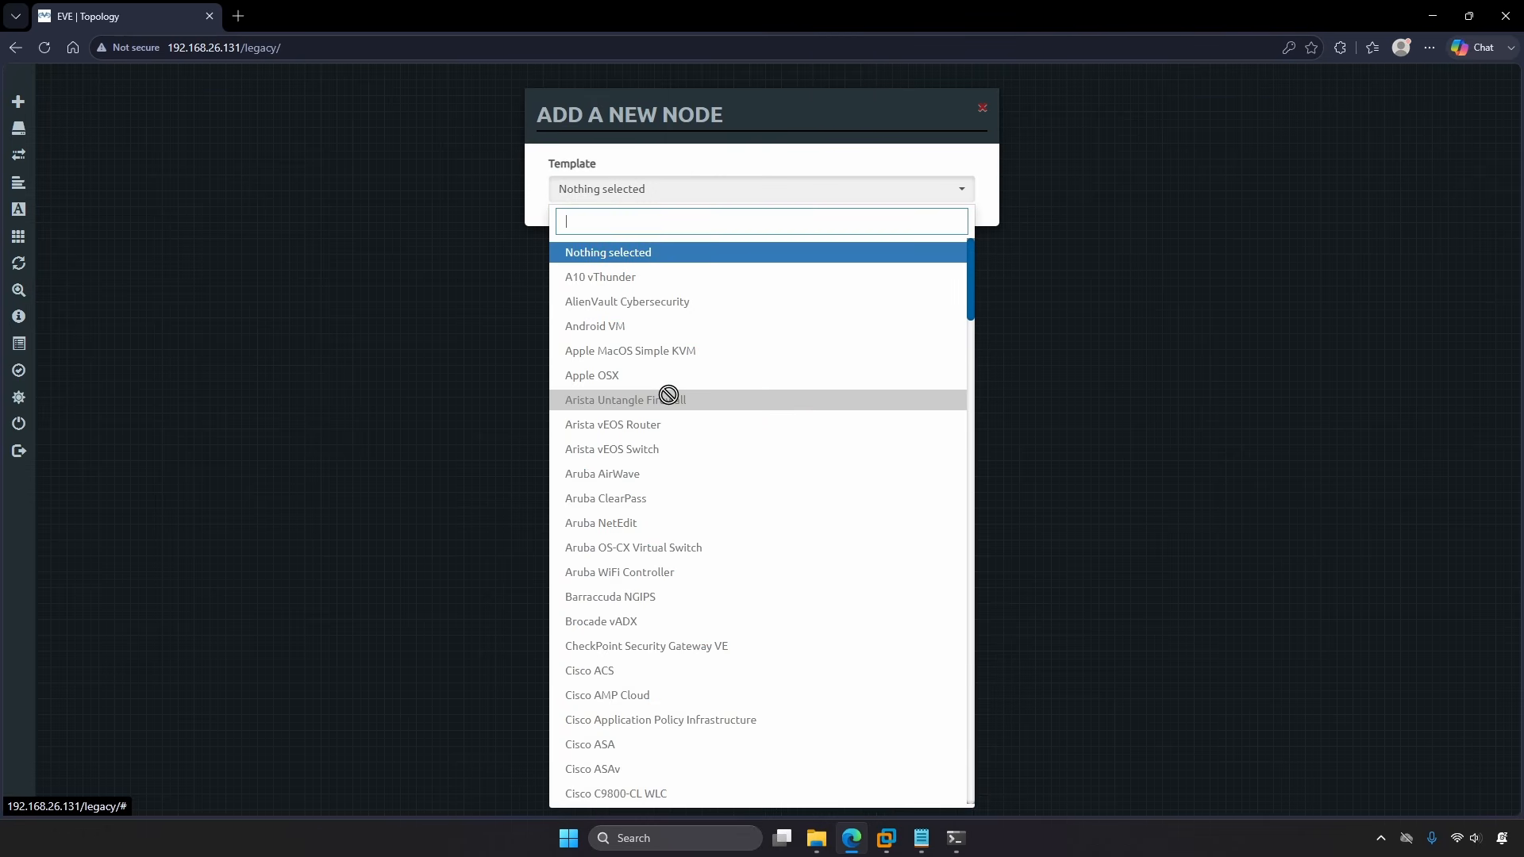
{"action": "type", "text": "forti"}
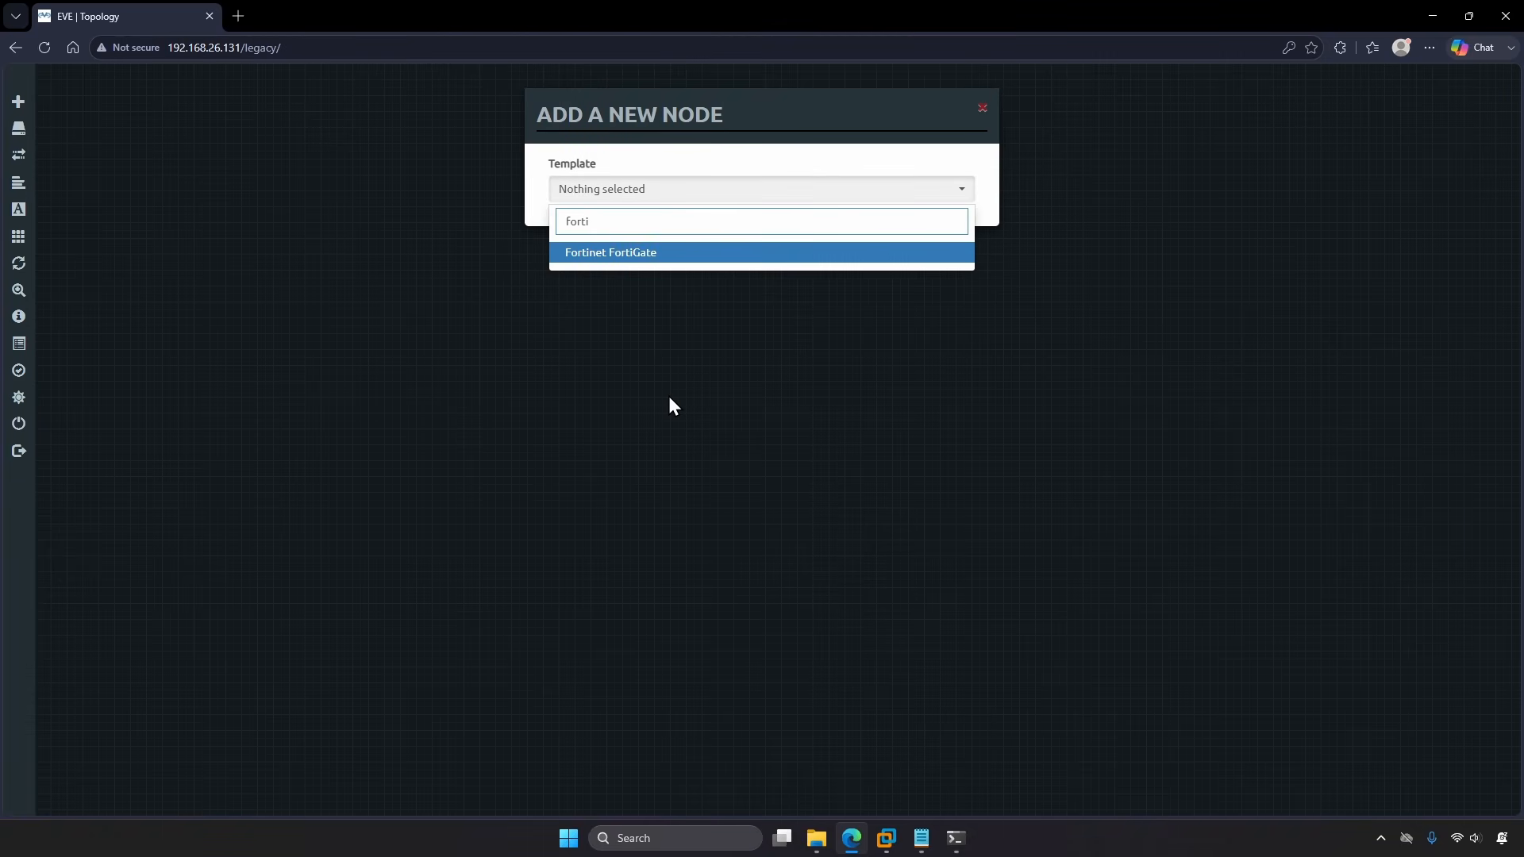
{"action": "left_click", "coordinate": [655, 267]}
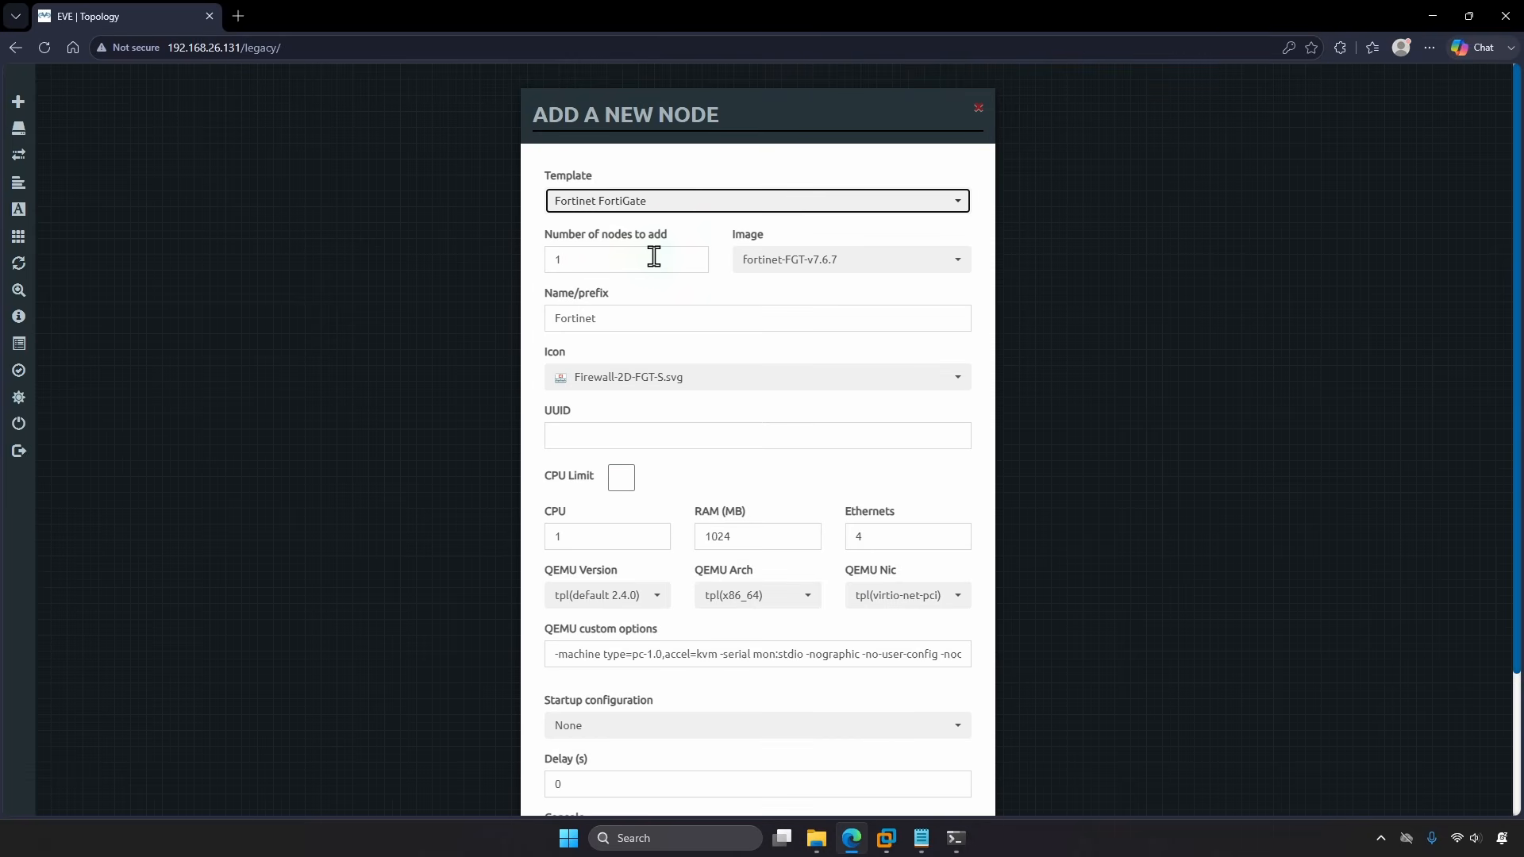
{"action": "left_click", "coordinate": [654, 256]}
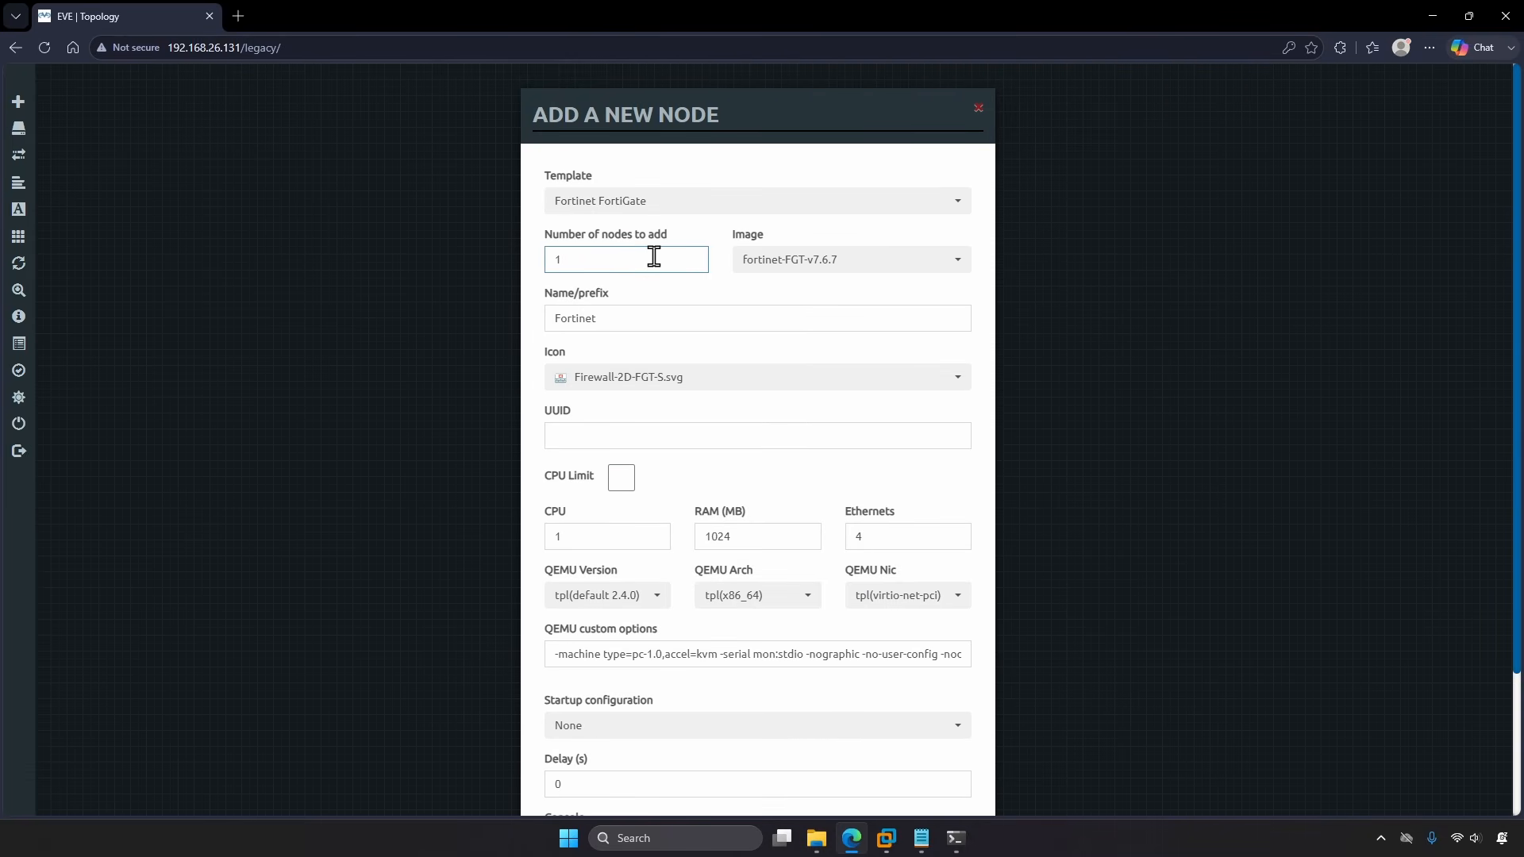
{"action": "left_click", "coordinate": [790, 266]}
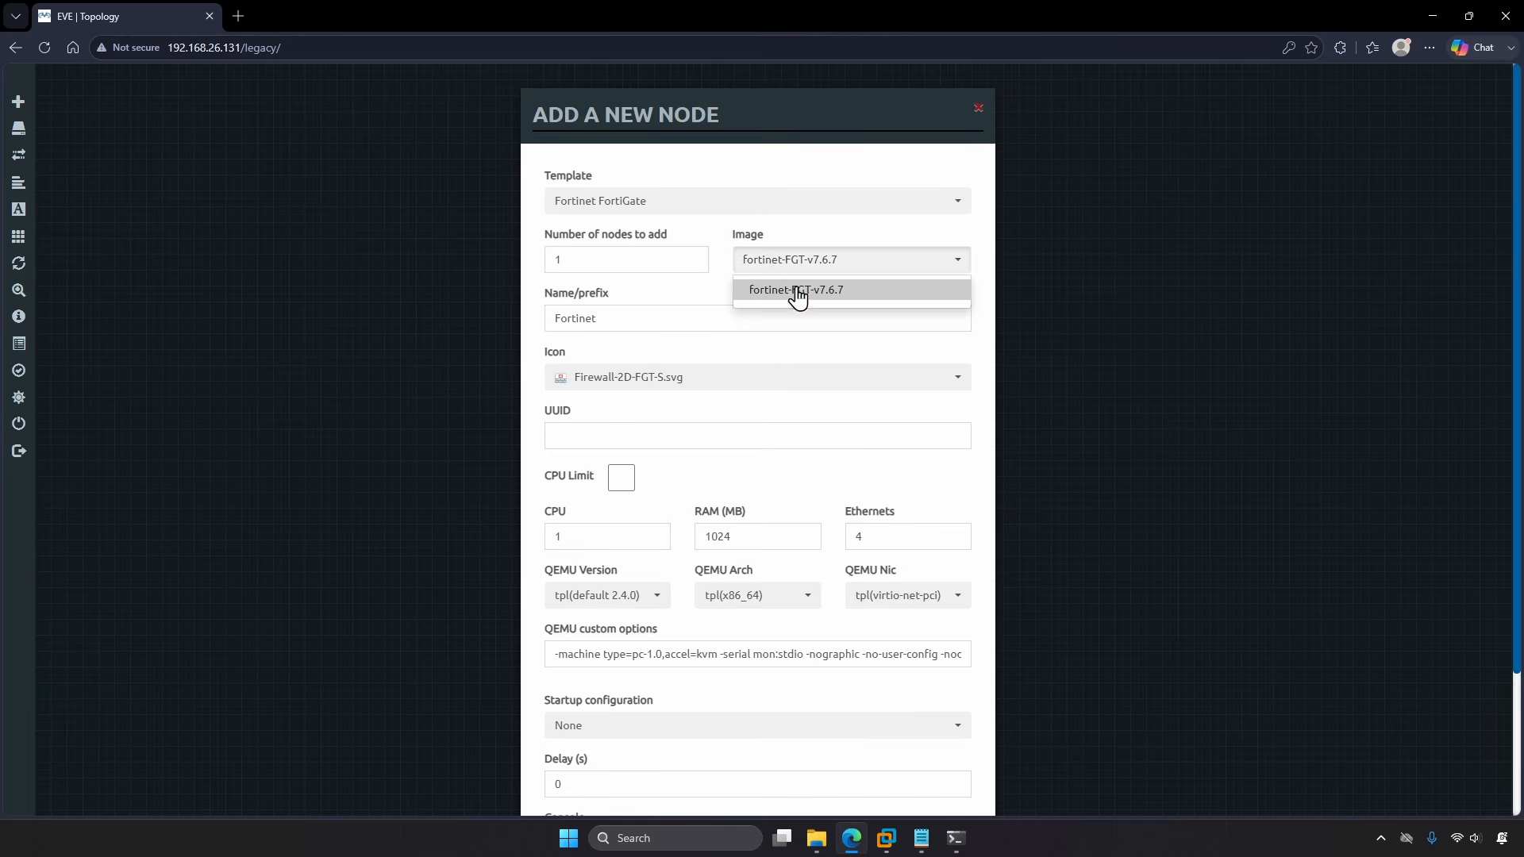
{"action": "left_click", "coordinate": [797, 292]}
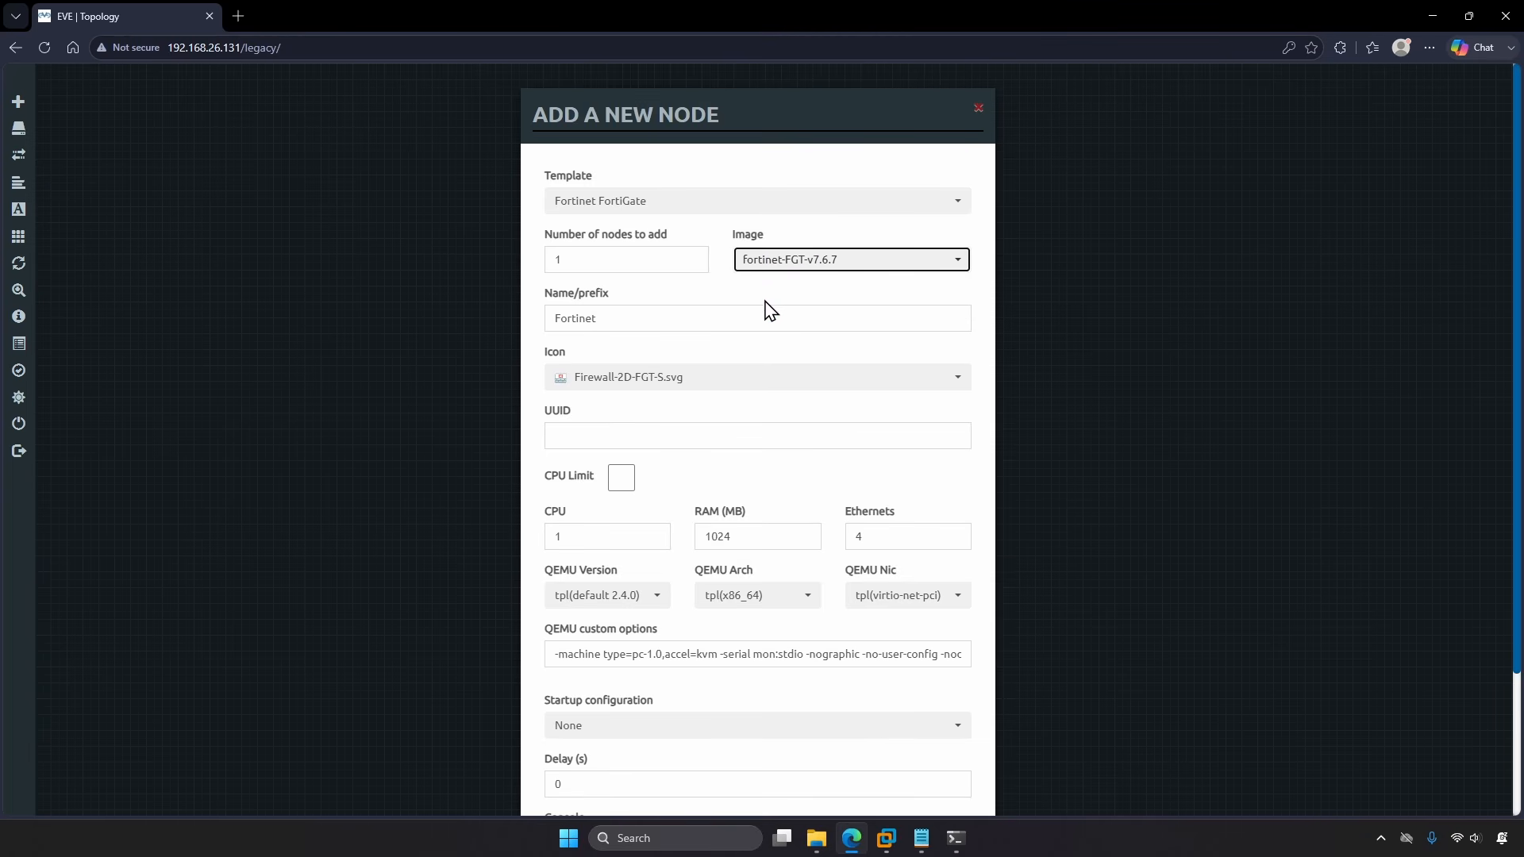
Step: Name the node FGT-01 with 2048 MB RAM and 3 Ethernets, and save it
{"action": "left_click", "coordinate": [727, 314]}
{"action": "key", "text": "ctrl+a"}
{"action": "type", "text": "FGT-01"}
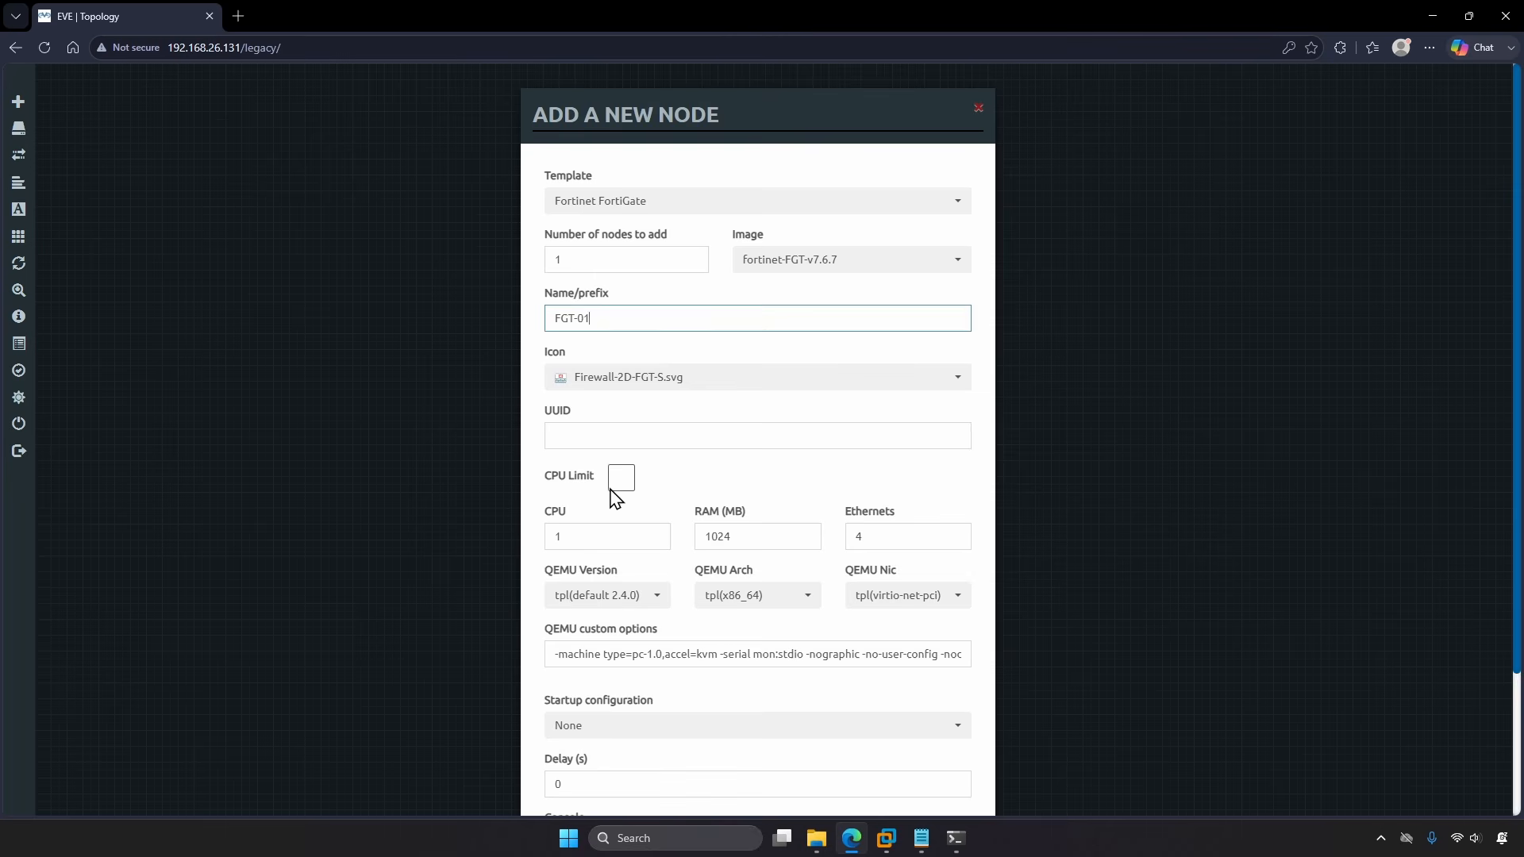
{"action": "left_click", "coordinate": [599, 535]}
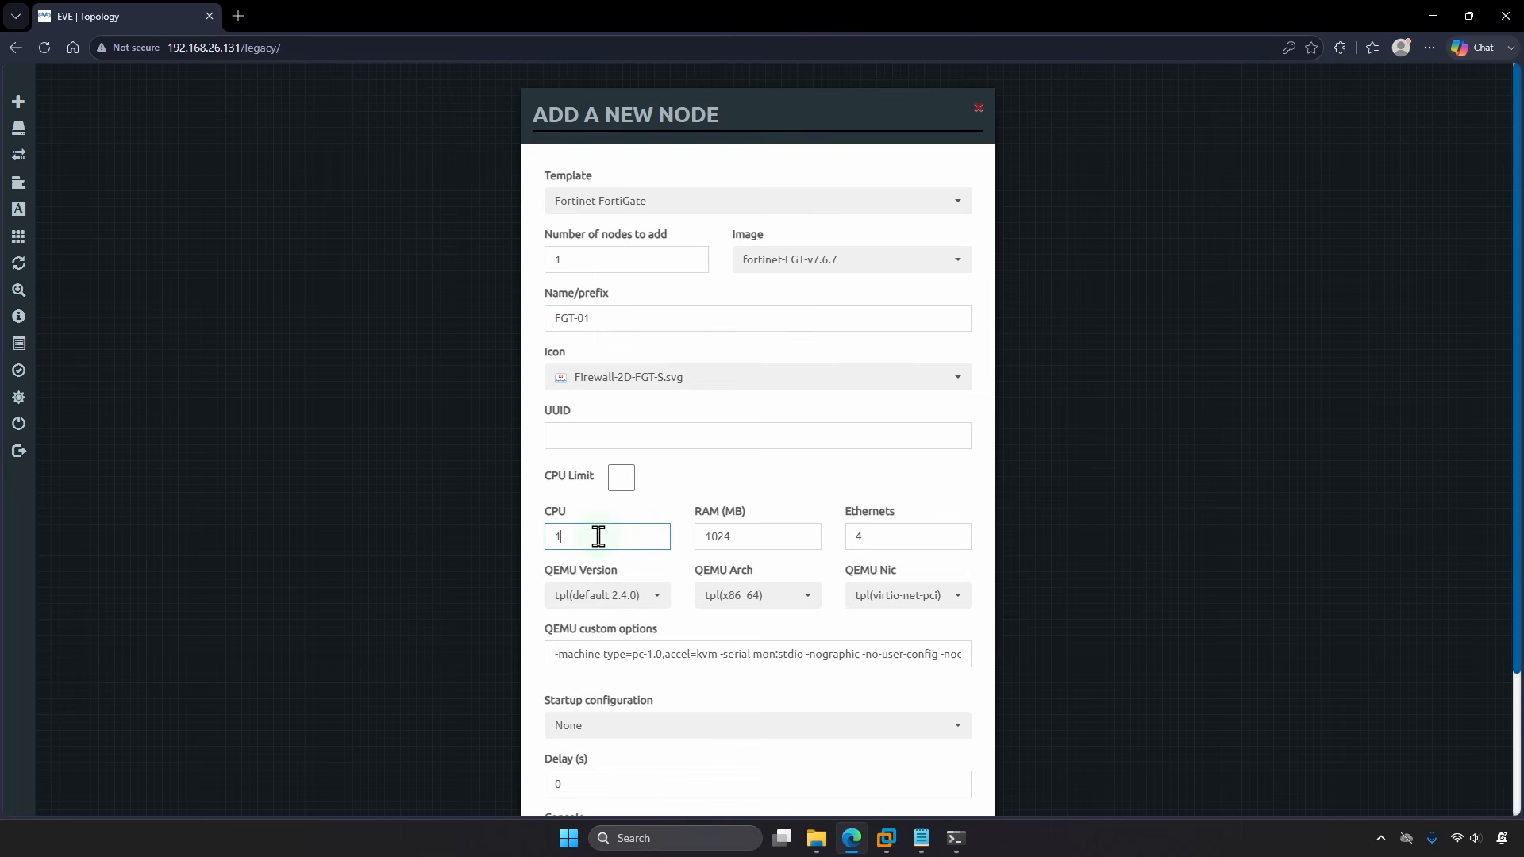
{"action": "left_click", "coordinate": [754, 535]}
{"action": "key", "text": "ctrl+a"}
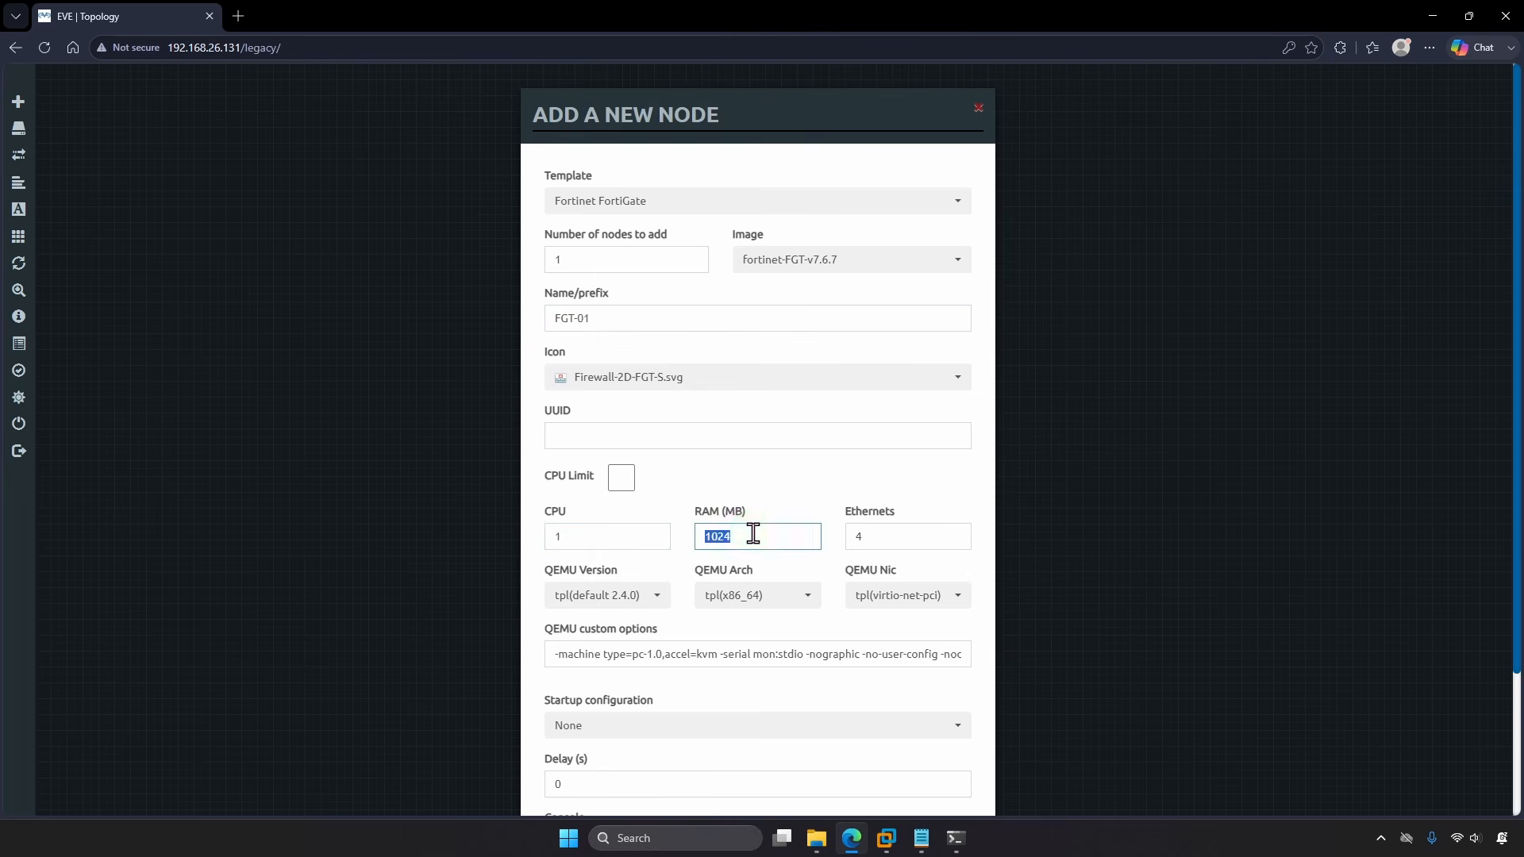
{"action": "type", "text": "2048"}
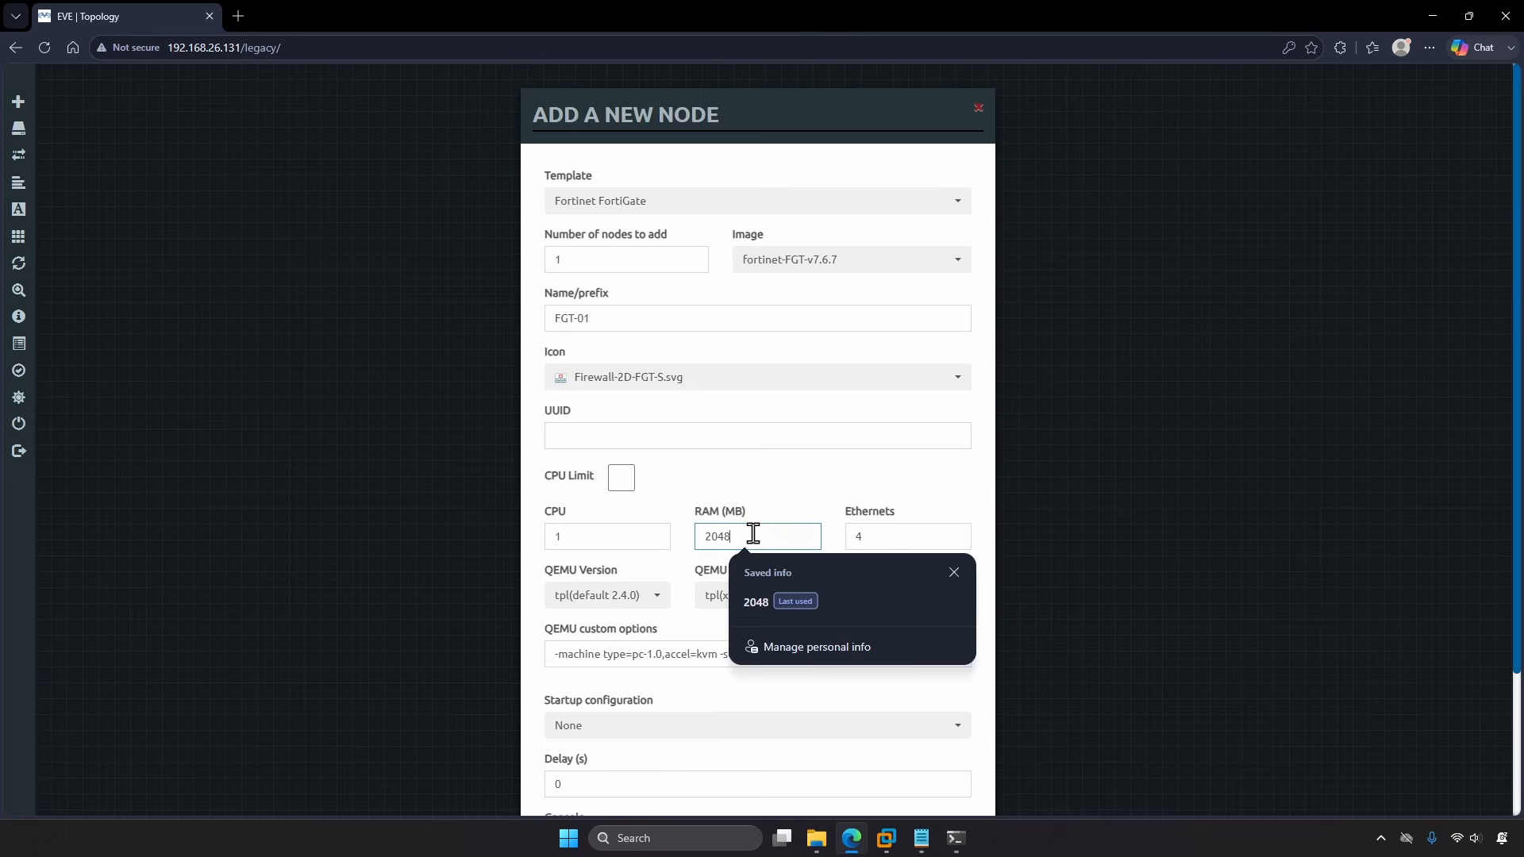
{"action": "left_click", "coordinate": [830, 526]}
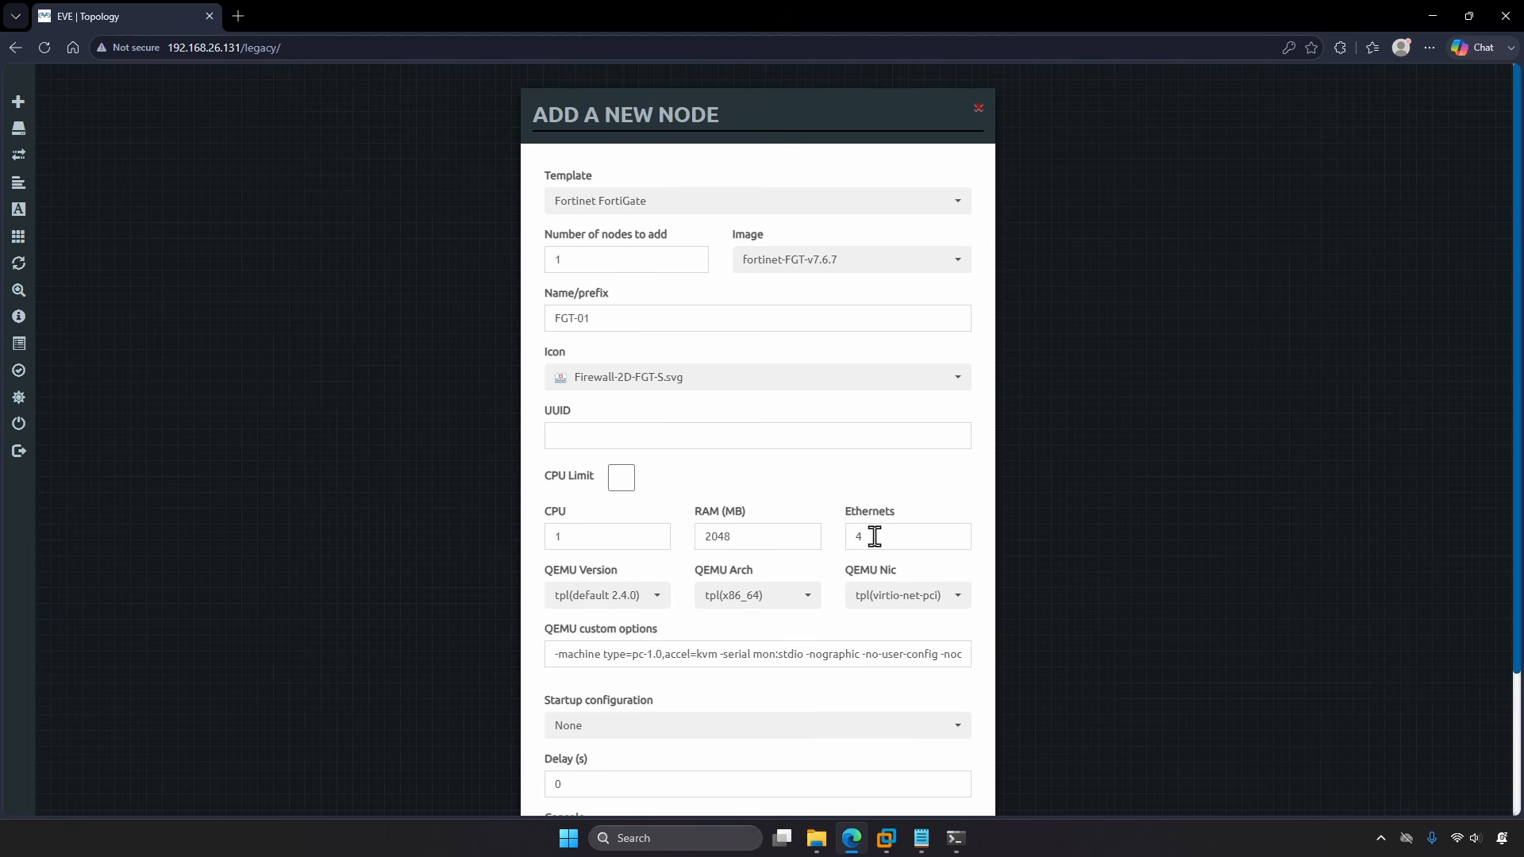
{"action": "left_click", "coordinate": [871, 537]}
{"action": "key", "text": "ctrl+a"}
{"action": "type", "text": "3"}
{"action": "scroll", "coordinate": [974, 505], "scroll_direction": "down", "scroll_amount": 2}
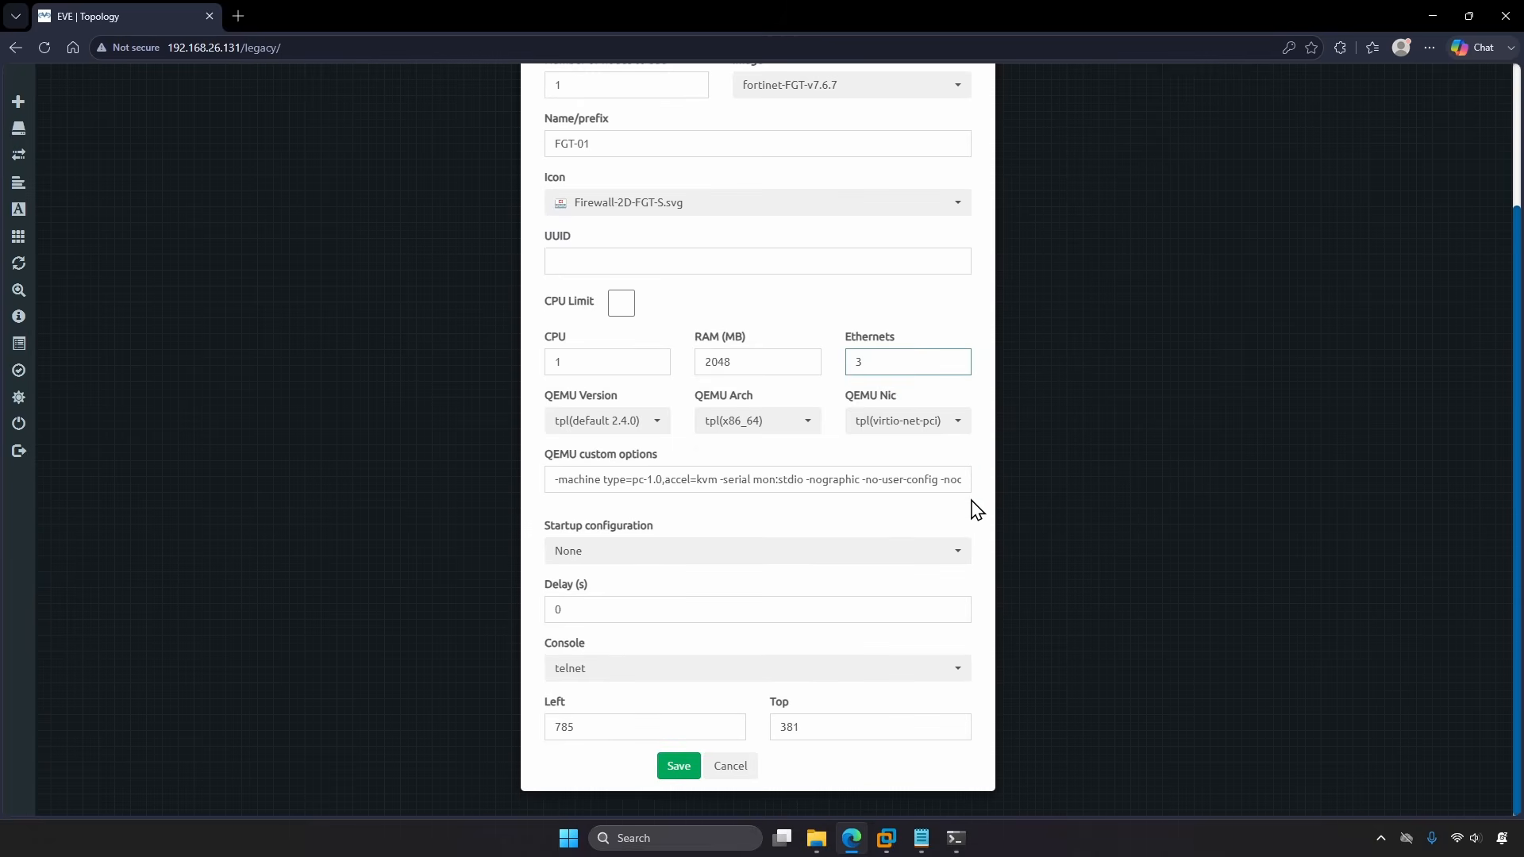
{"action": "left_click", "coordinate": [679, 766]}
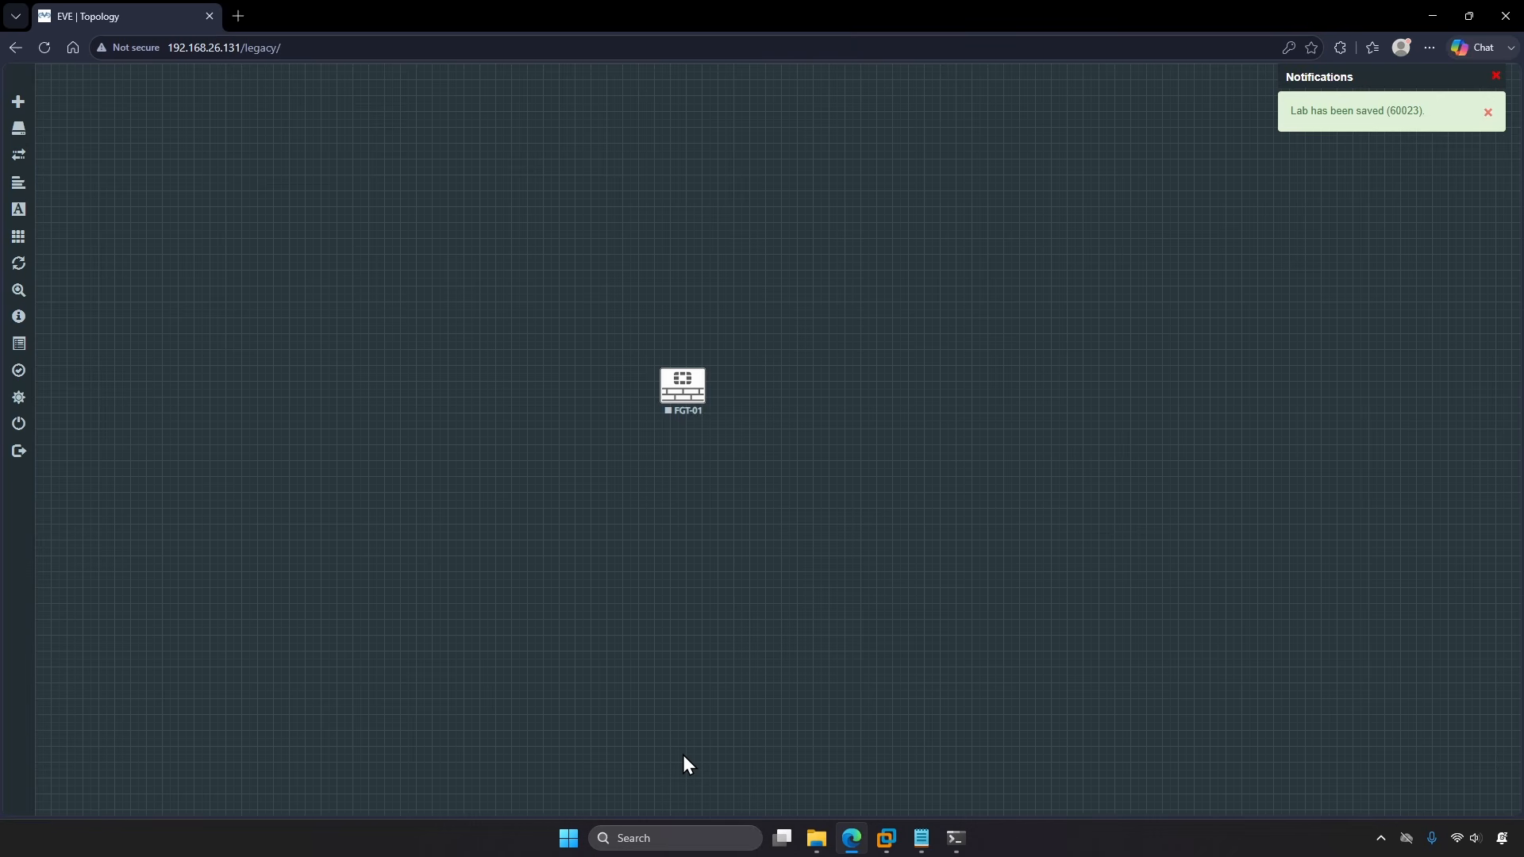
Step: Add a Management(Cloud0) network named Net to the canvas
{"action": "right_click", "coordinate": [804, 389]}
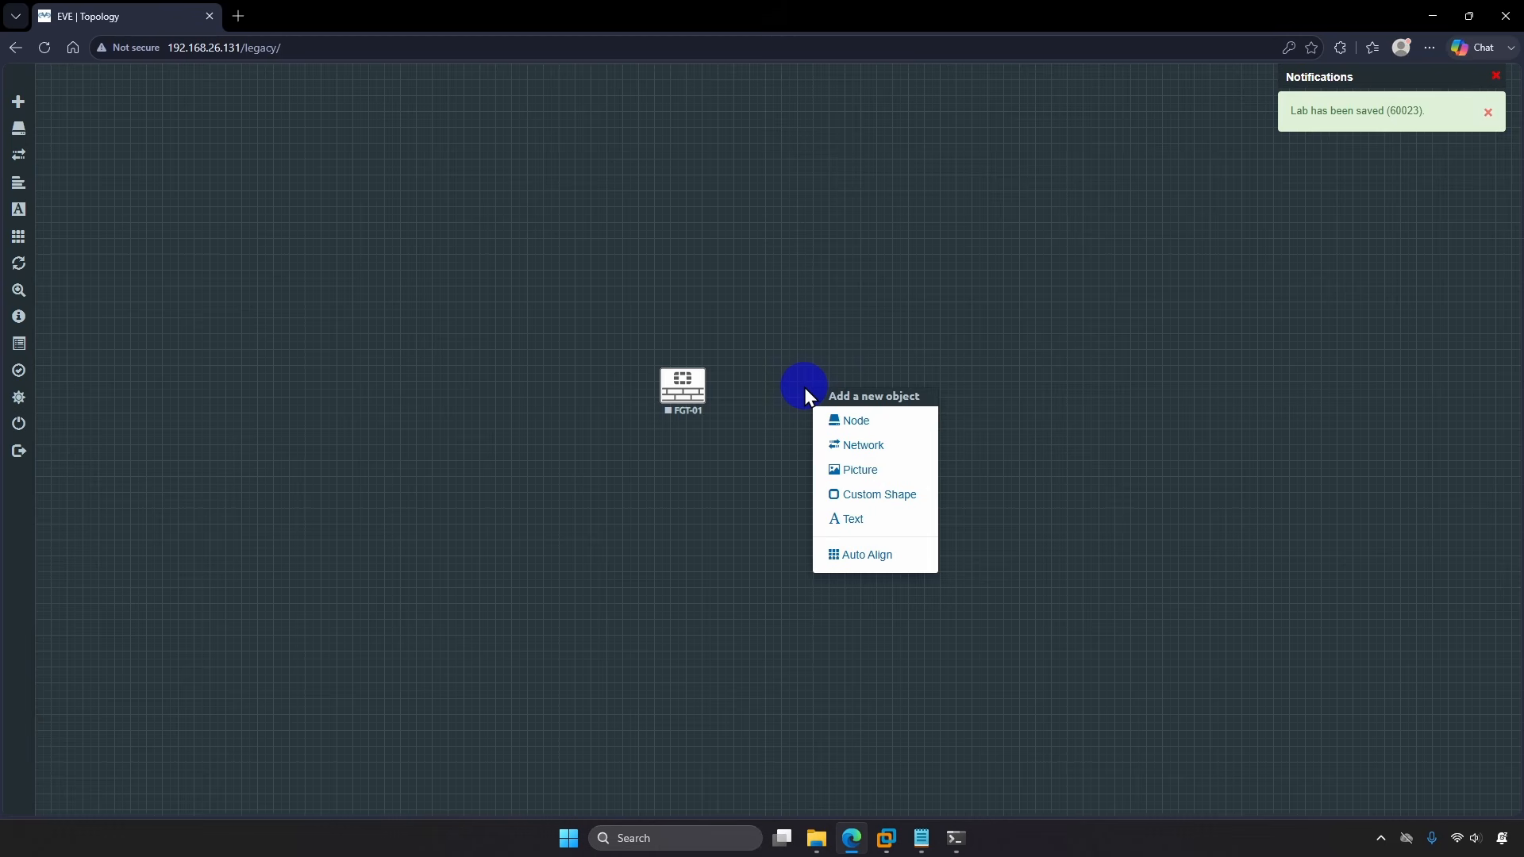
{"action": "left_click", "coordinate": [842, 443]}
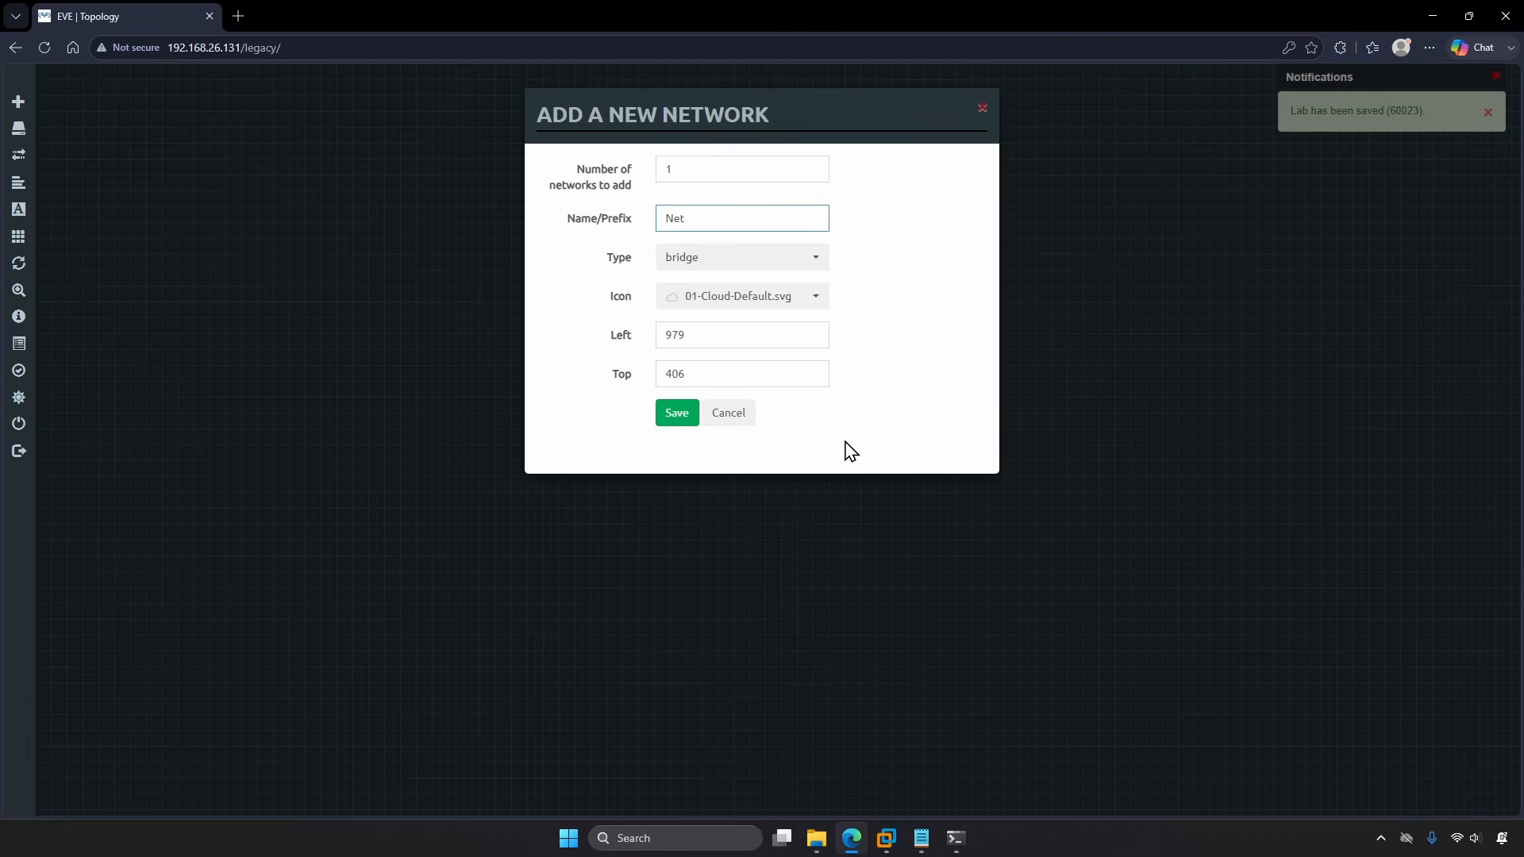
{"action": "left_click", "coordinate": [794, 270]}
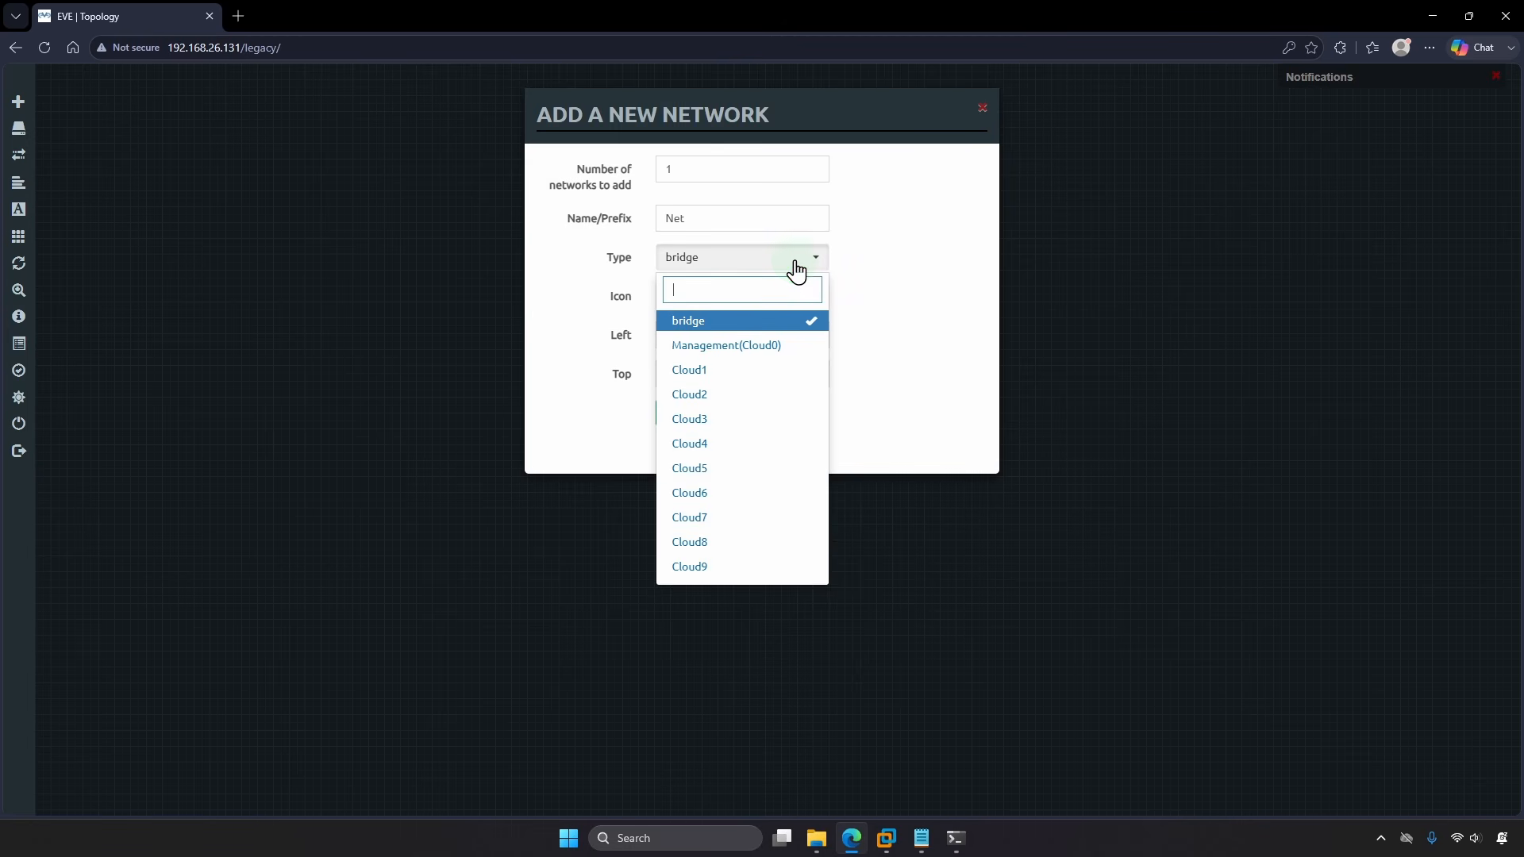
{"action": "left_click", "coordinate": [803, 340]}
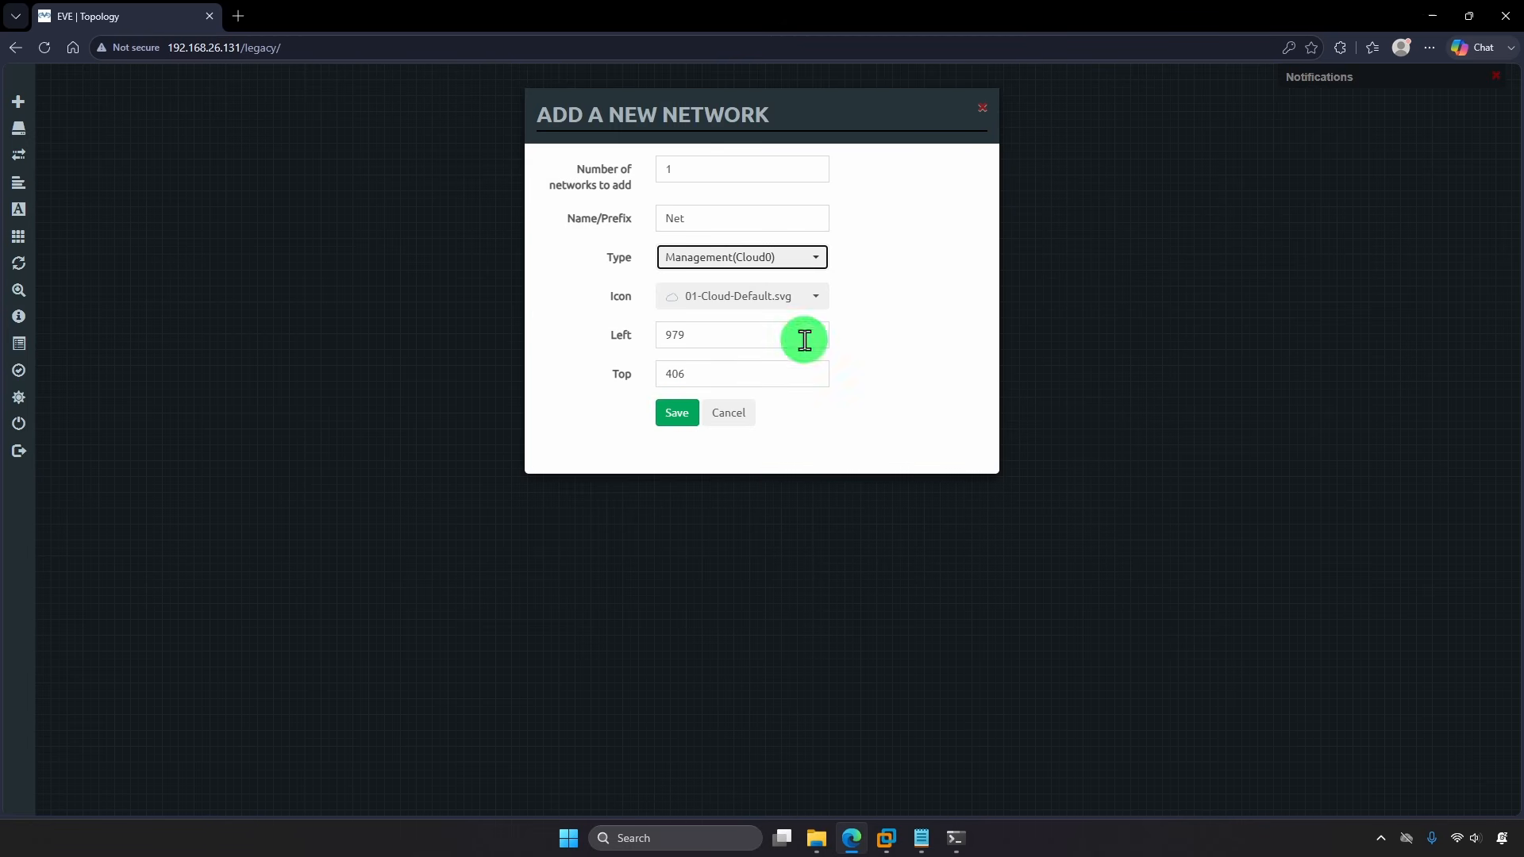
{"action": "left_click", "coordinate": [878, 339]}
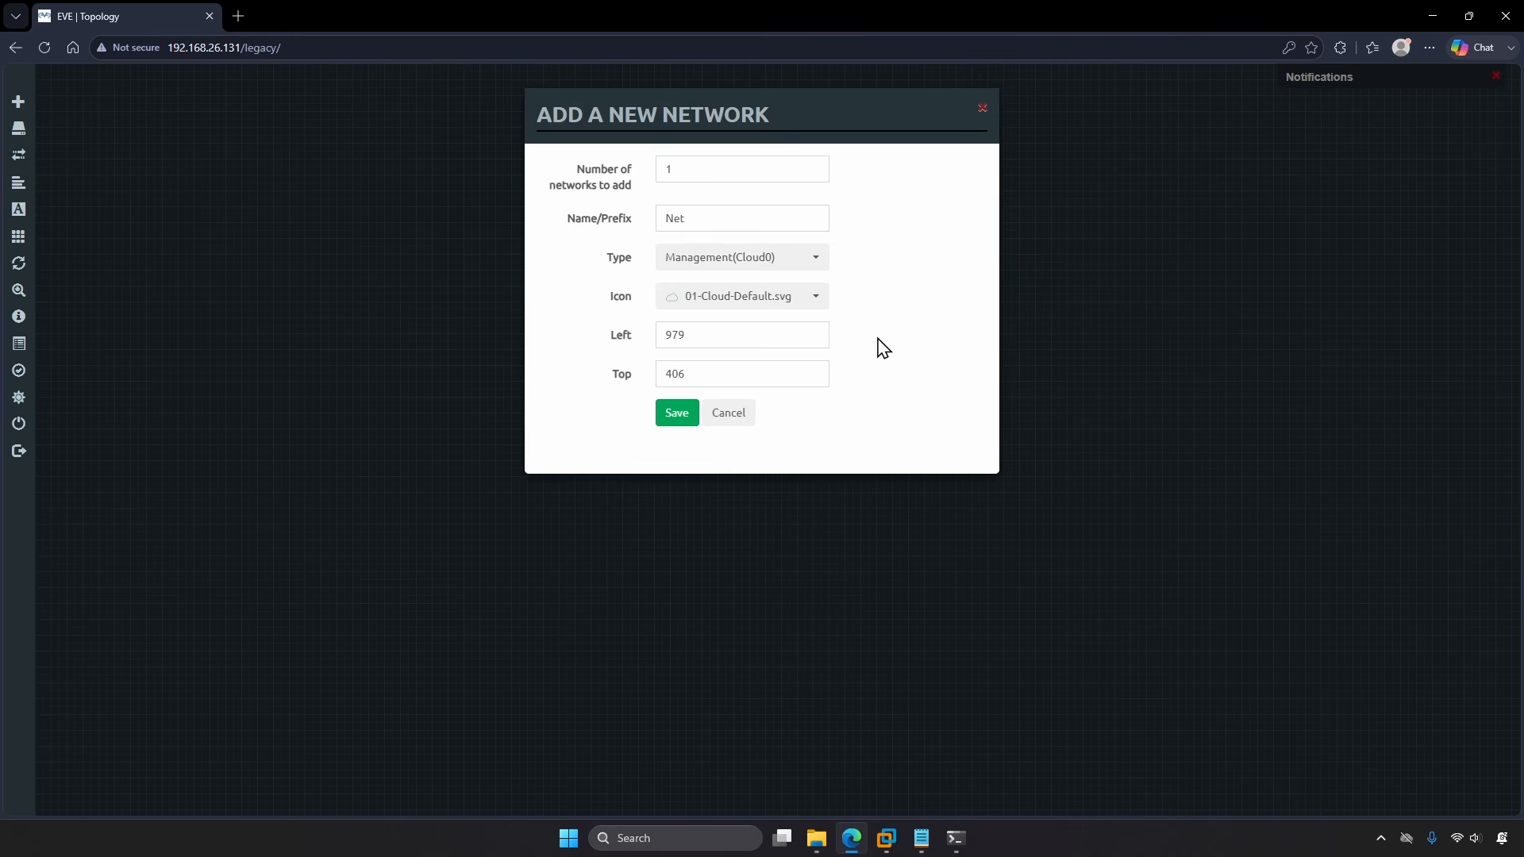
{"action": "left_click", "coordinate": [684, 419]}
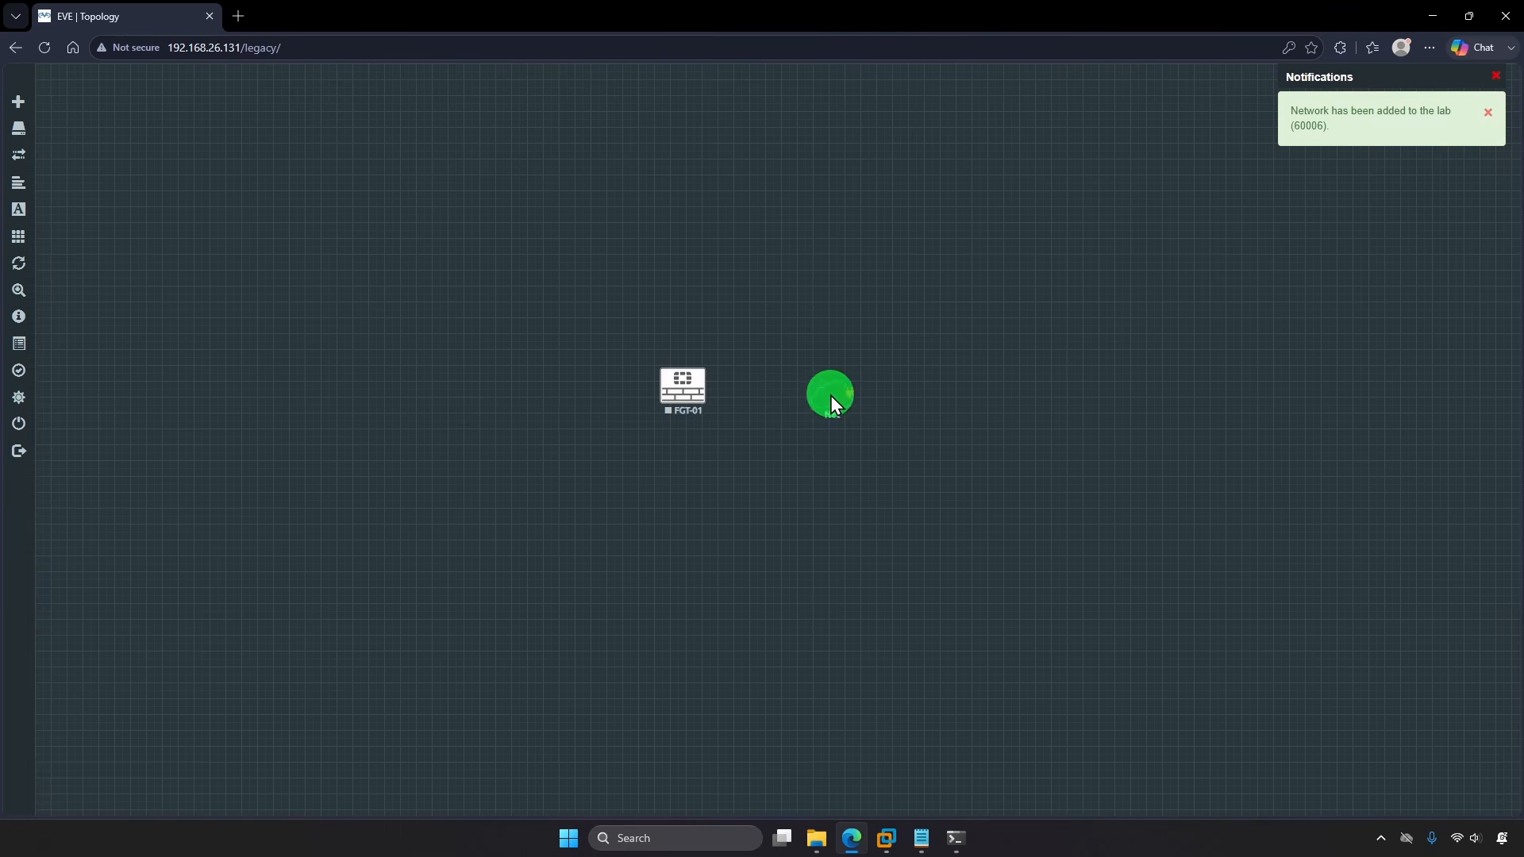
Step: Connect Net to FGT-01's port1, then start the FGT-01 node
{"action": "left_click_drag", "start_coordinate": [851, 401], "coordinate": [698, 399]}
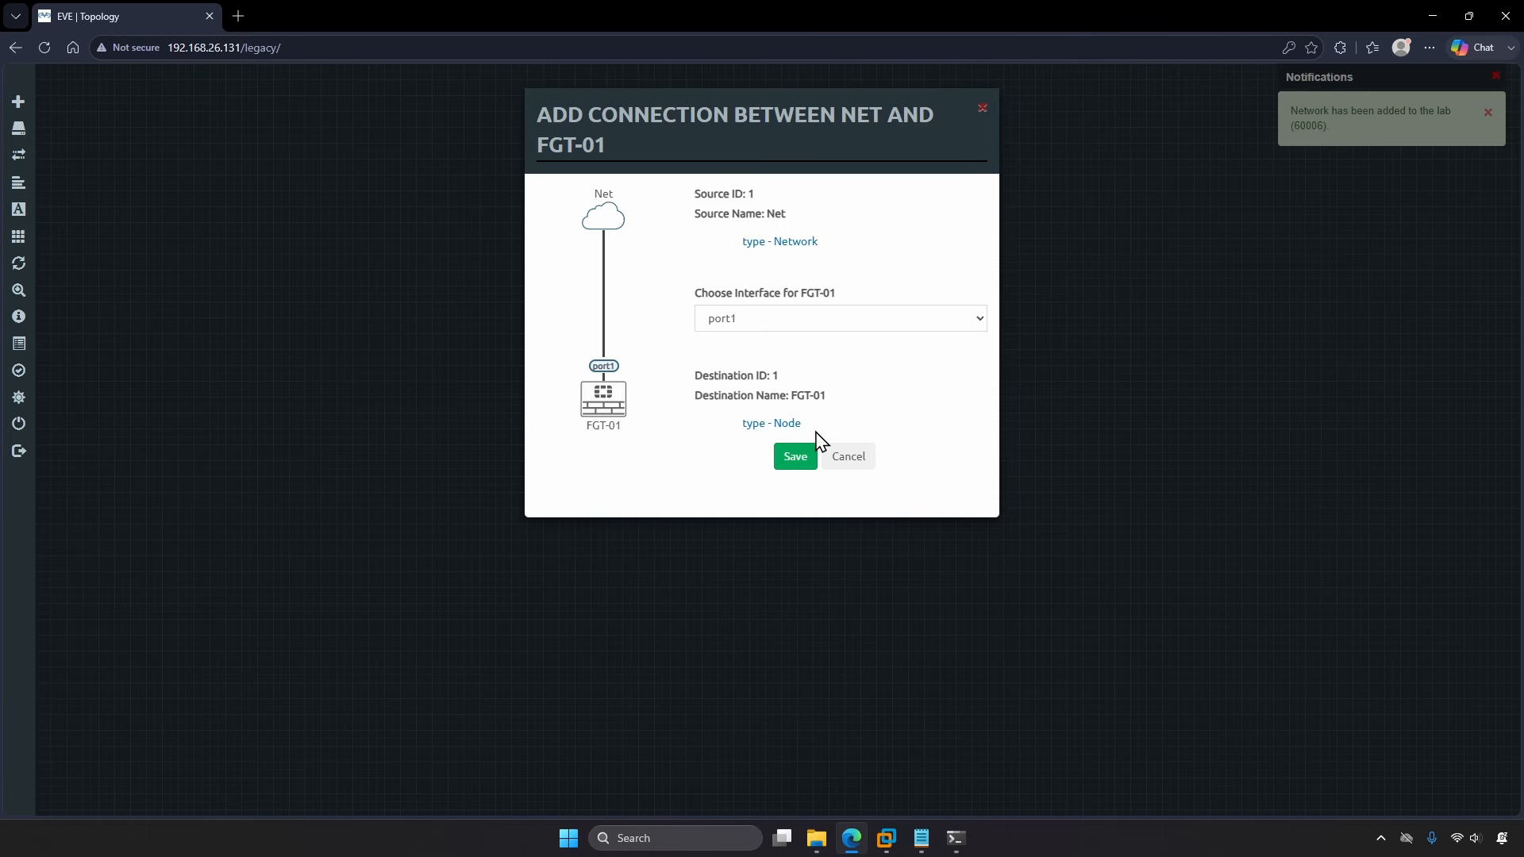
{"action": "left_click", "coordinate": [797, 457]}
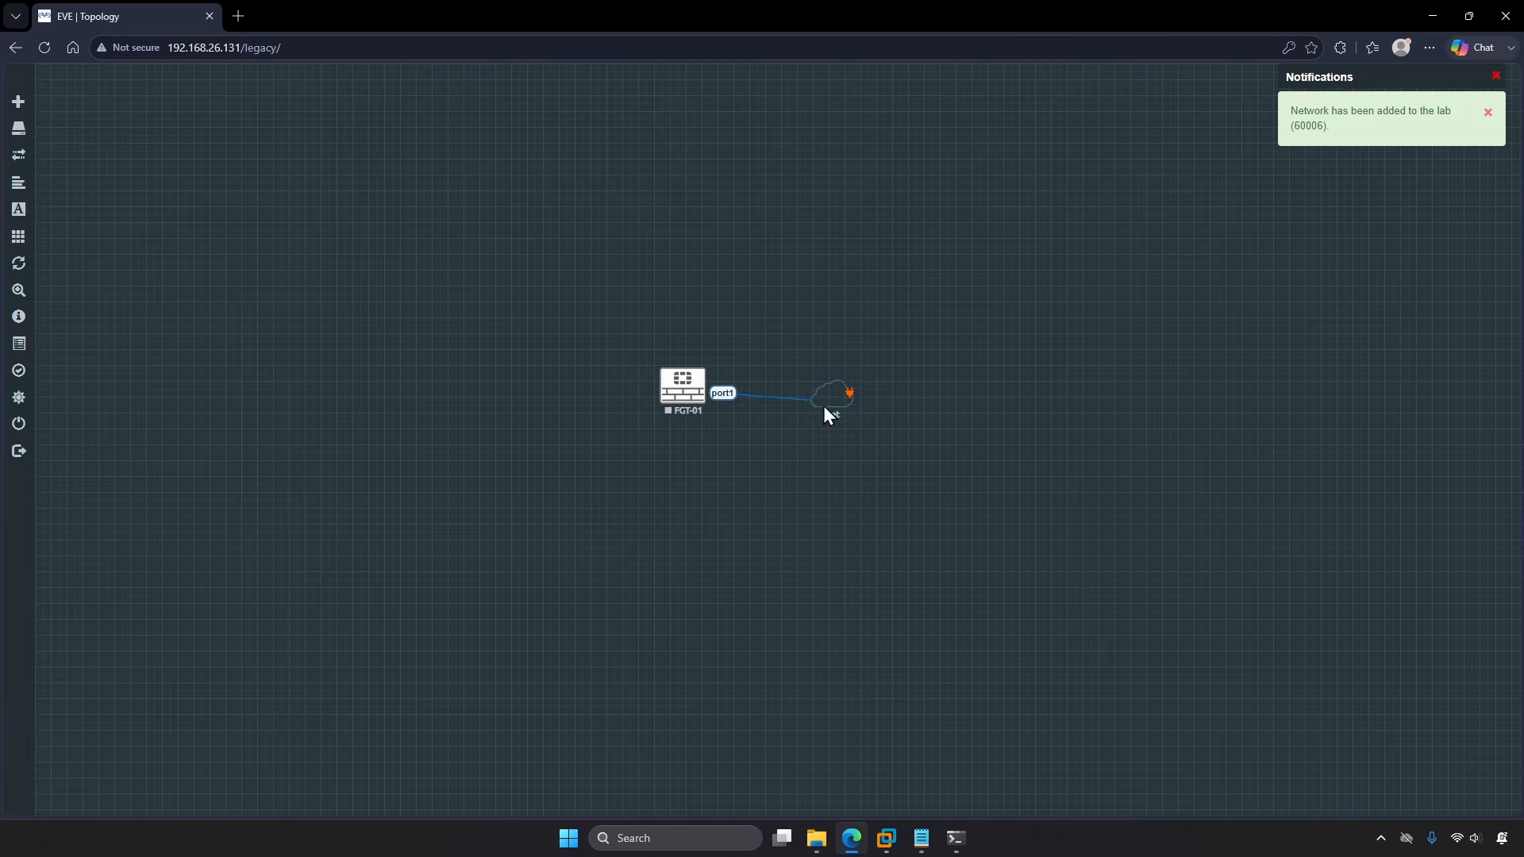
{"action": "left_click_drag", "start_coordinate": [825, 408], "coordinate": [824, 400]}
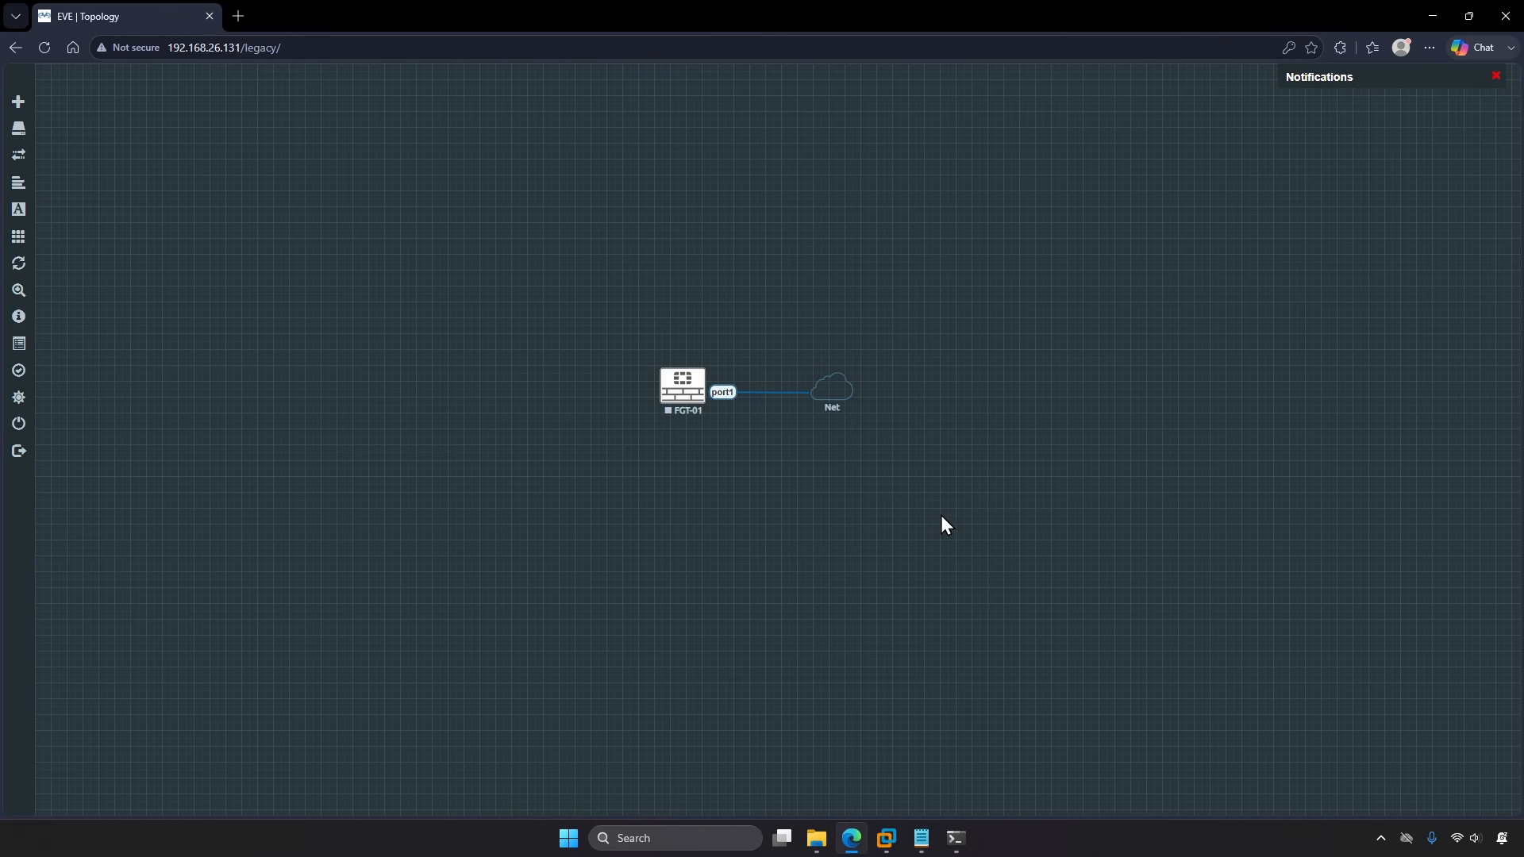
{"action": "right_click", "coordinate": [681, 380]}
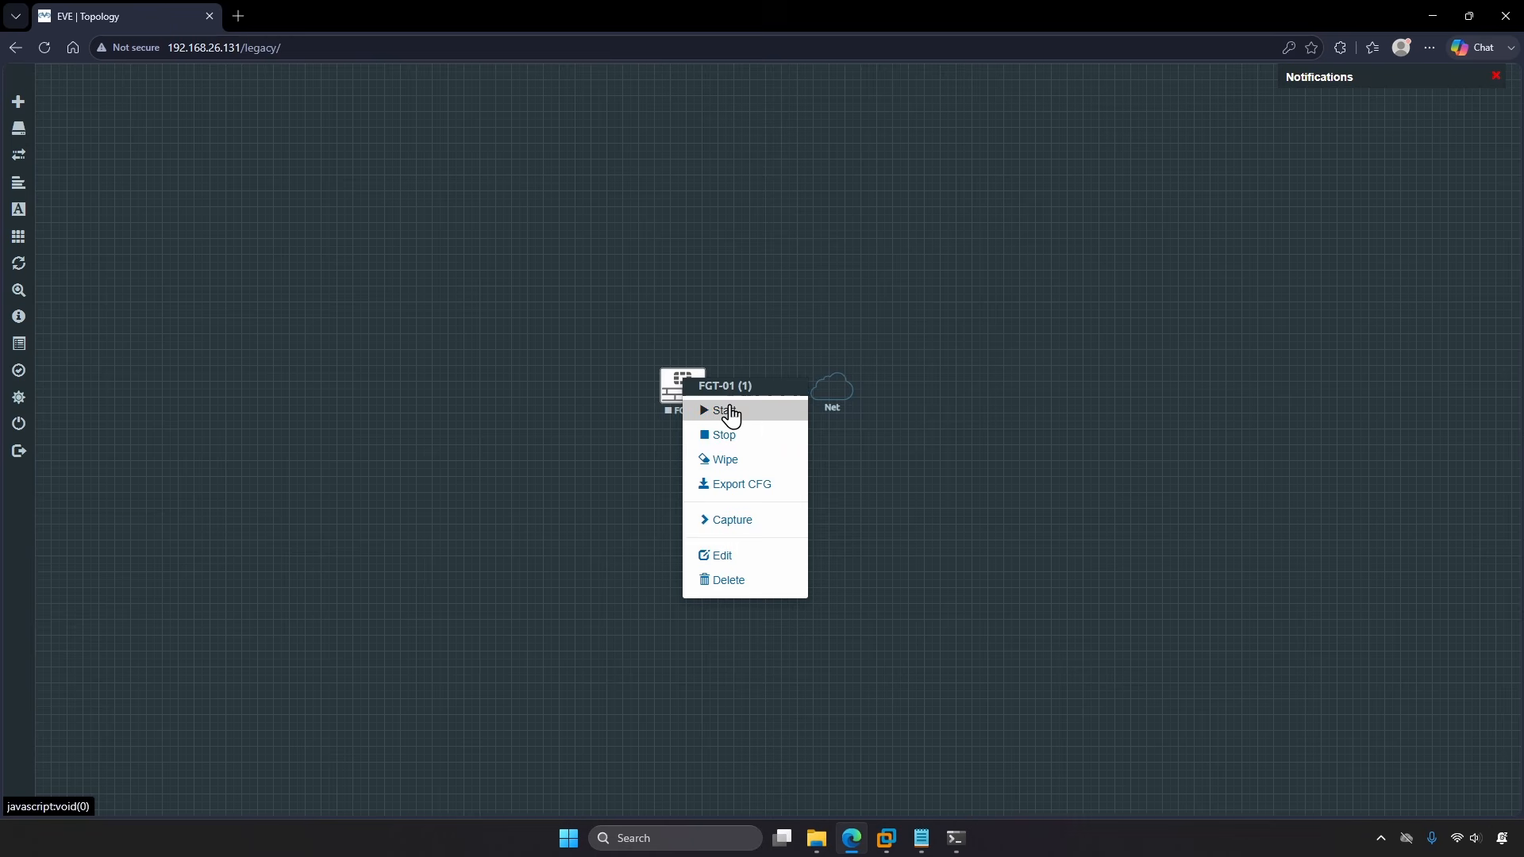
{"action": "left_click", "coordinate": [765, 416]}
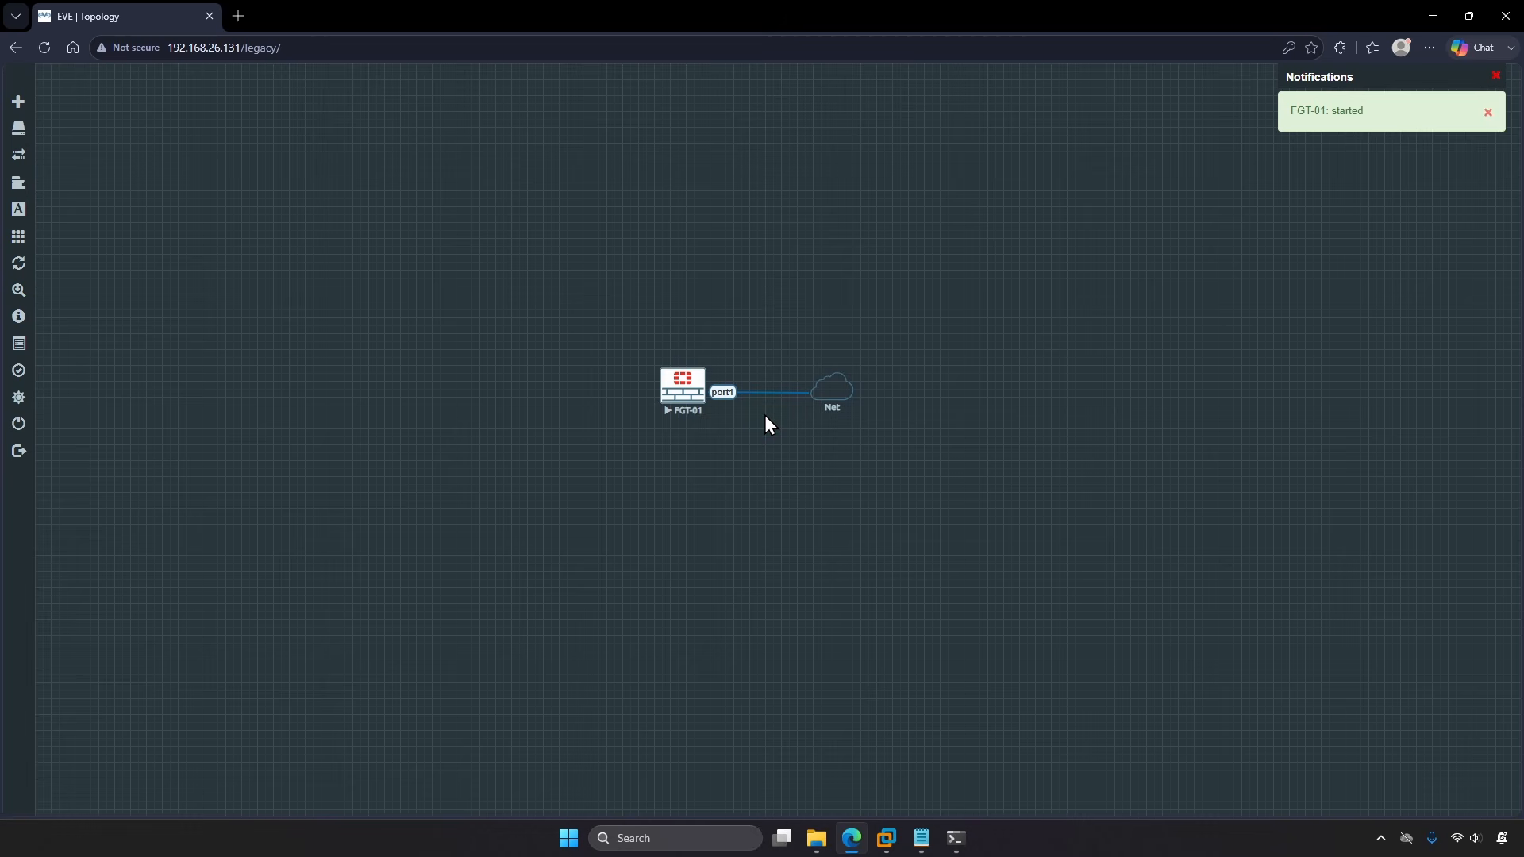
Step: Open FGT-01's telnet console from the browser prompt and move the console window aside
{"action": "left_click", "coordinate": [682, 397]}
{"action": "left_click", "coordinate": [848, 182]}
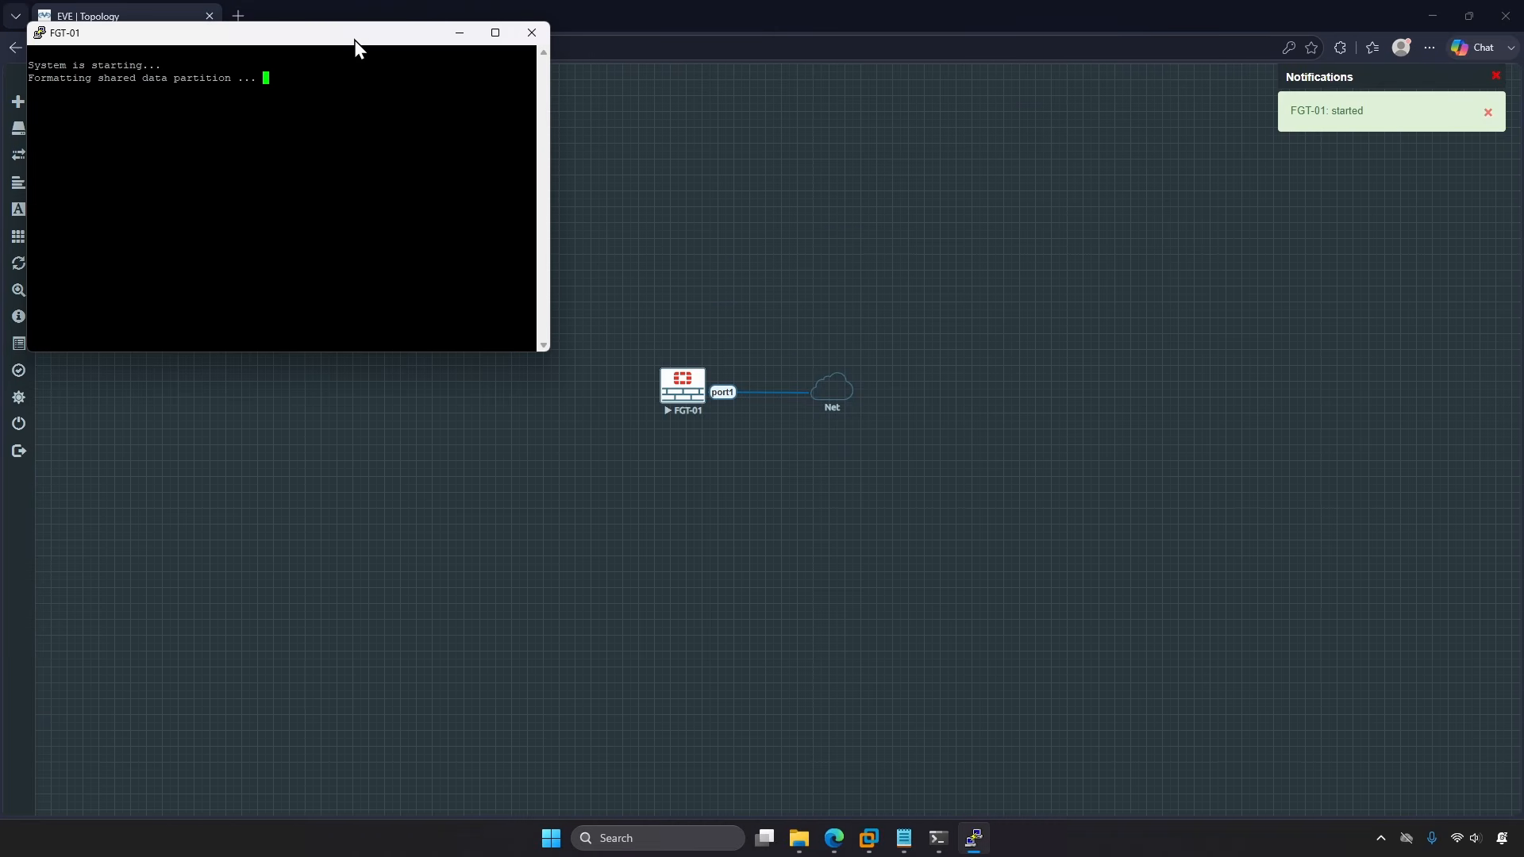
{"action": "left_click_drag", "start_coordinate": [354, 40], "coordinate": [386, 139]}
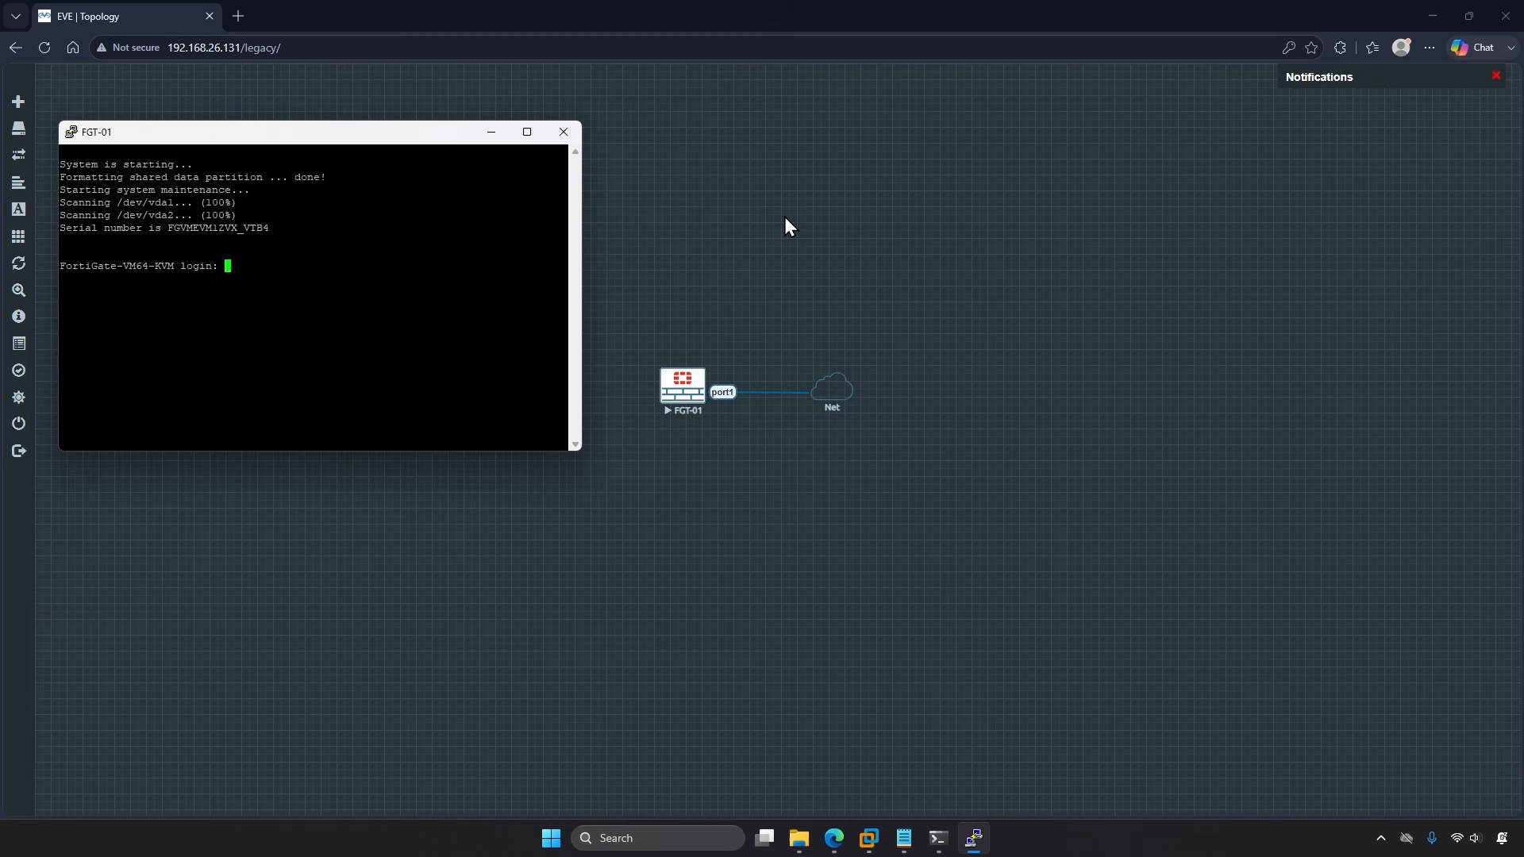
Step: Log in to the console as admin with the blank default password, set and confirm a new password, and clear the screen
{"action": "left_click", "coordinate": [374, 262]}
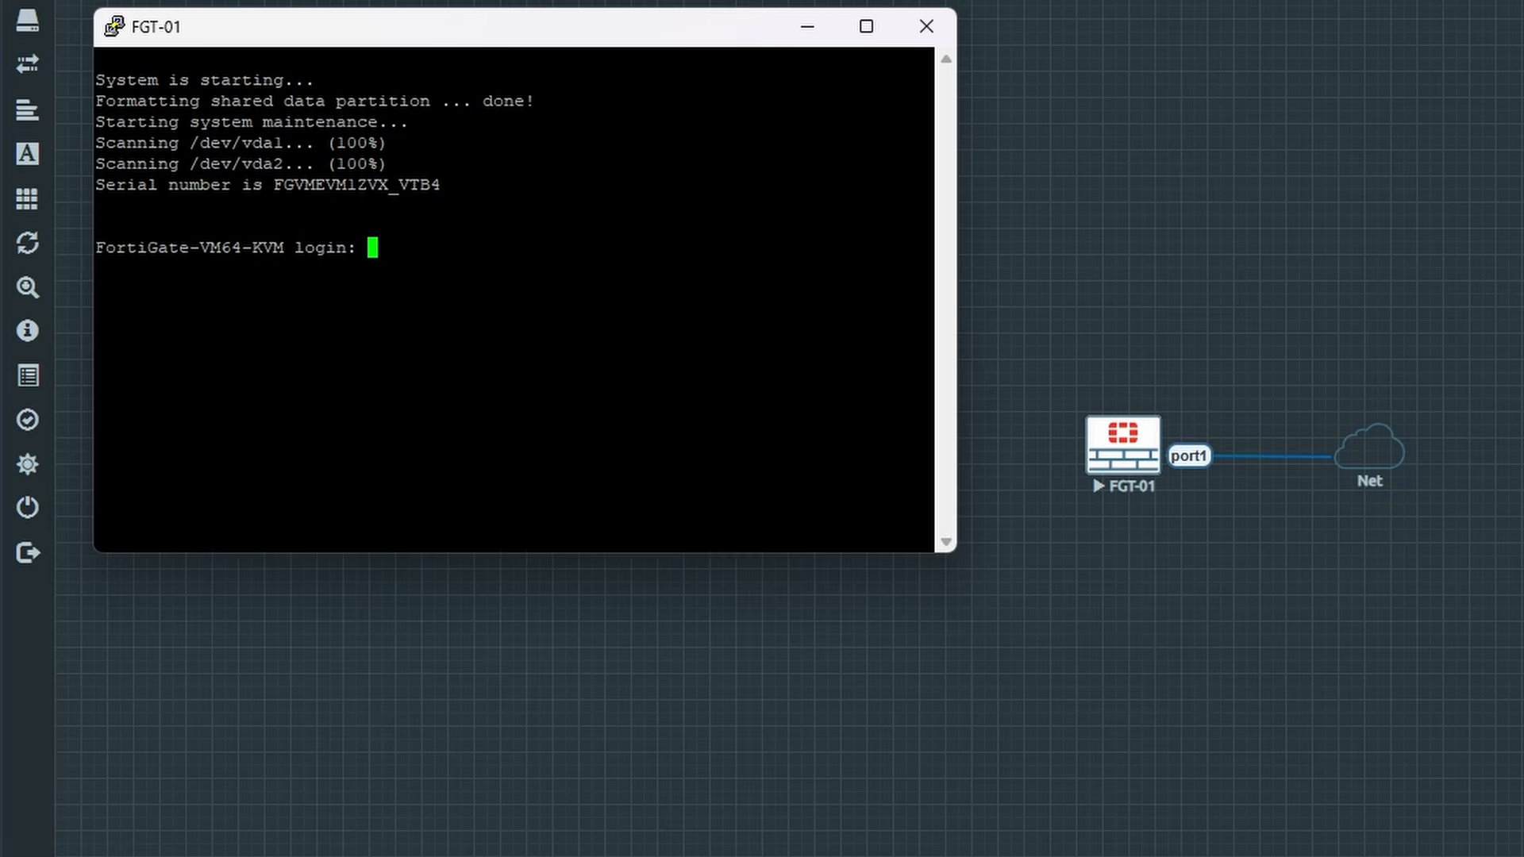
{"action": "type", "text": "admin"}
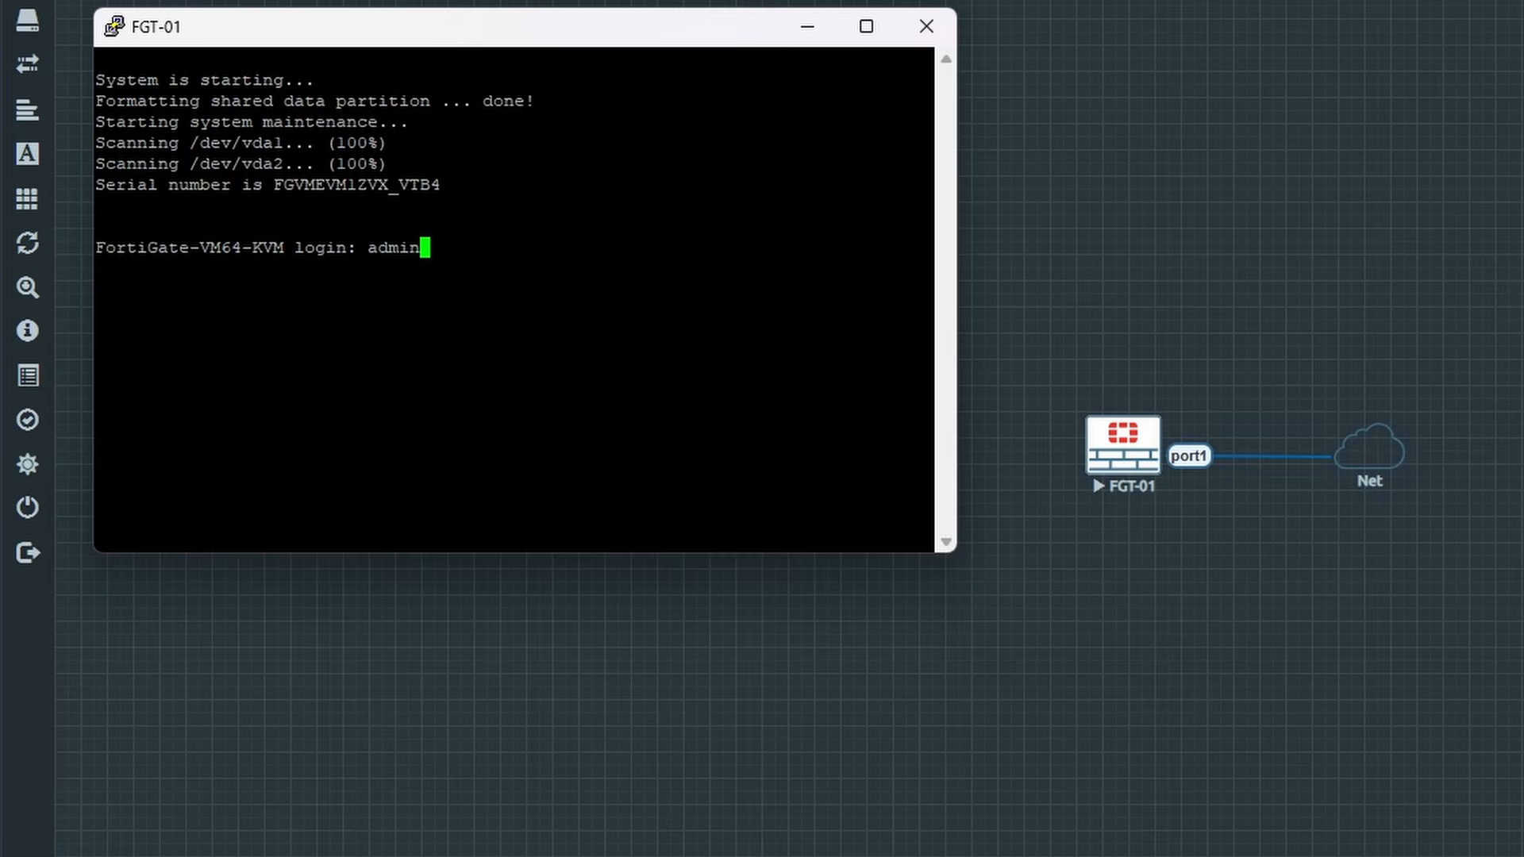
{"action": "key", "text": "Return"}
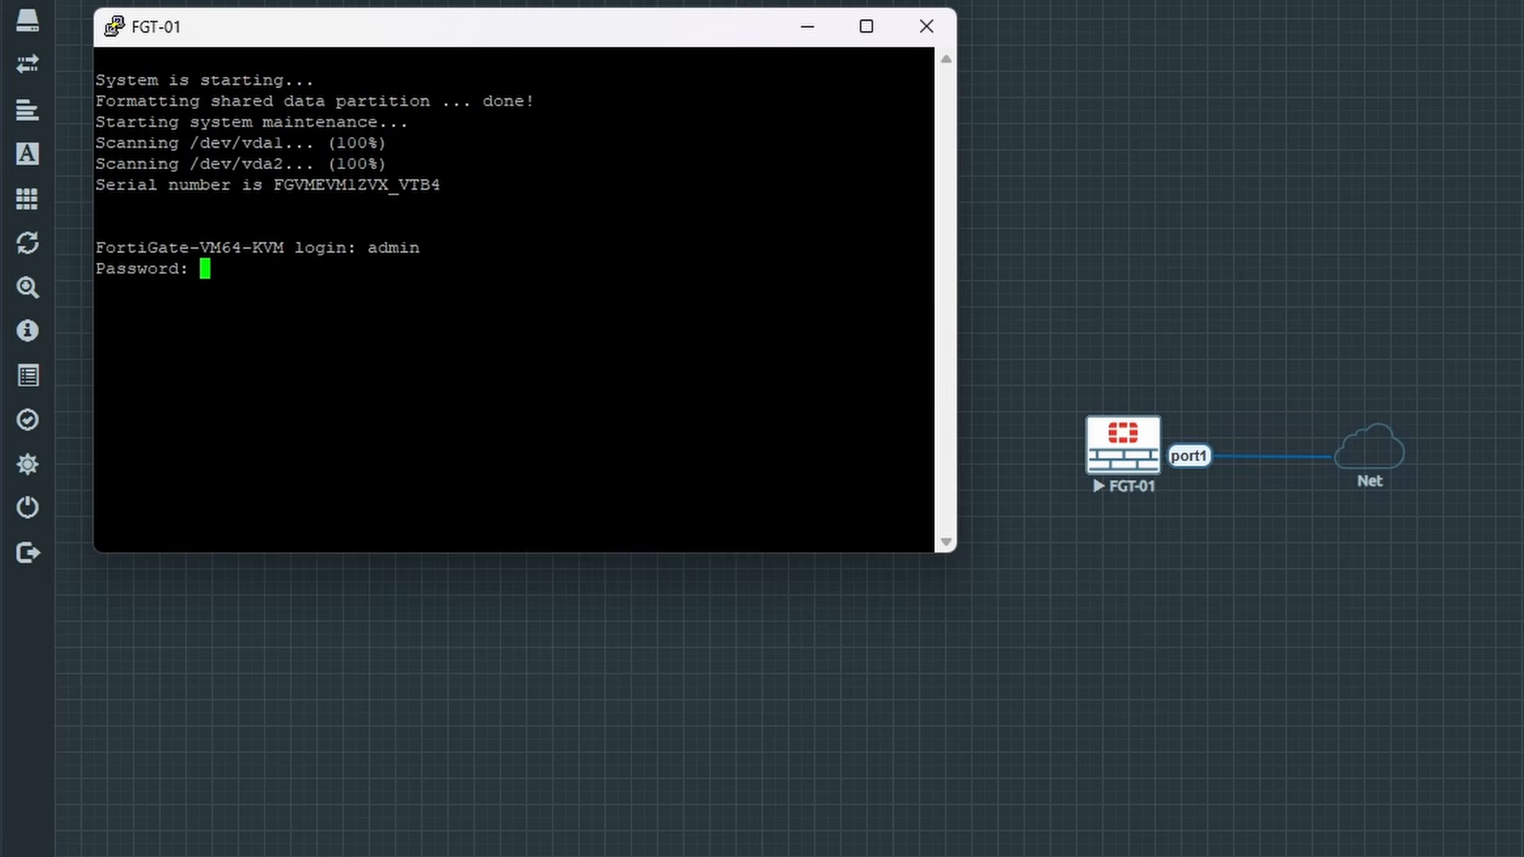
{"action": "key", "text": "Return"}
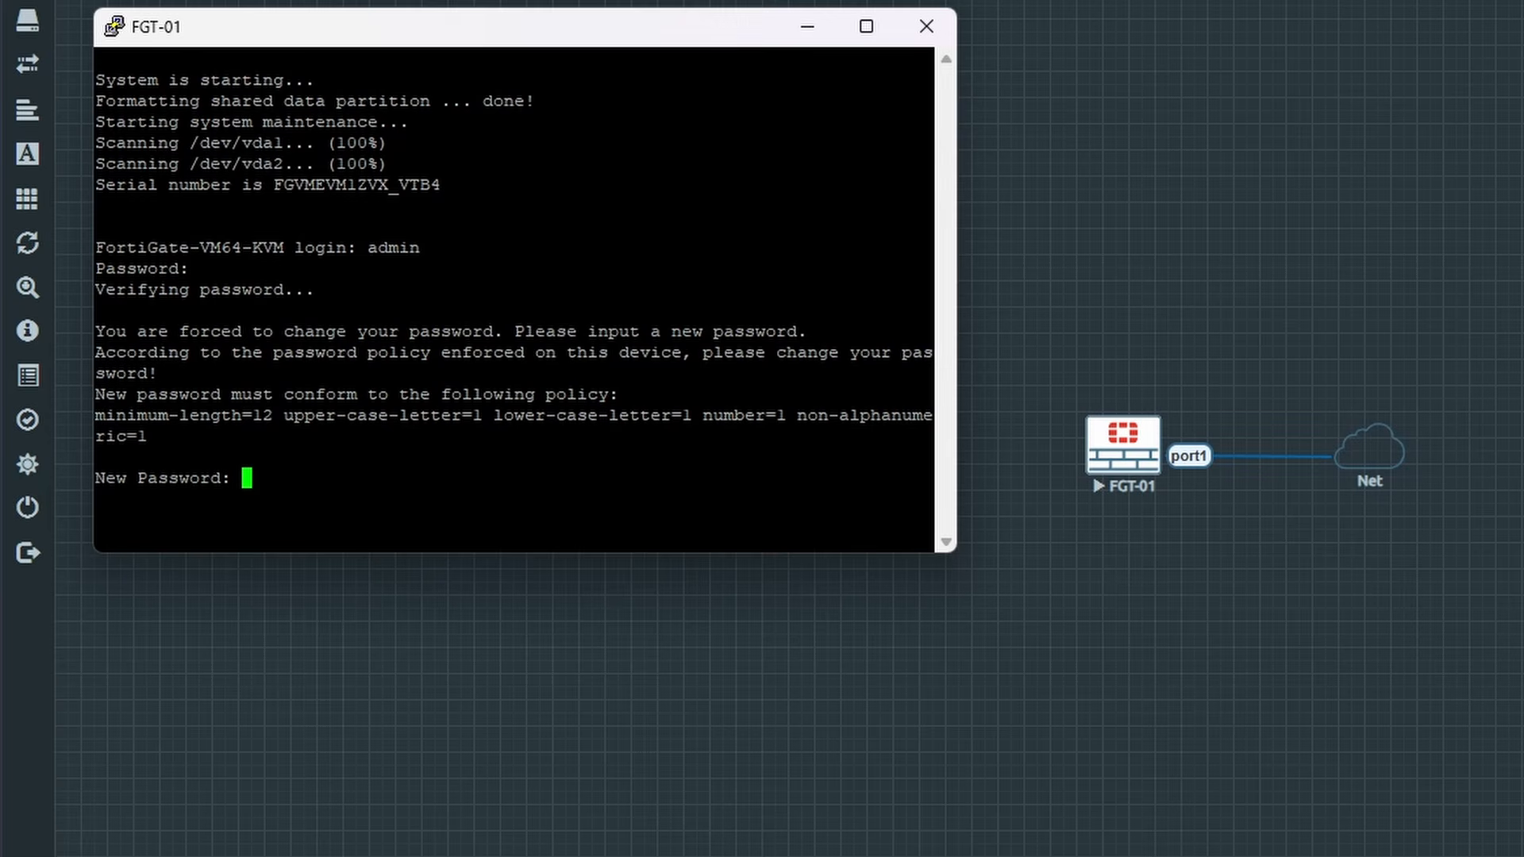
{"action": "key", "text": "Return"}
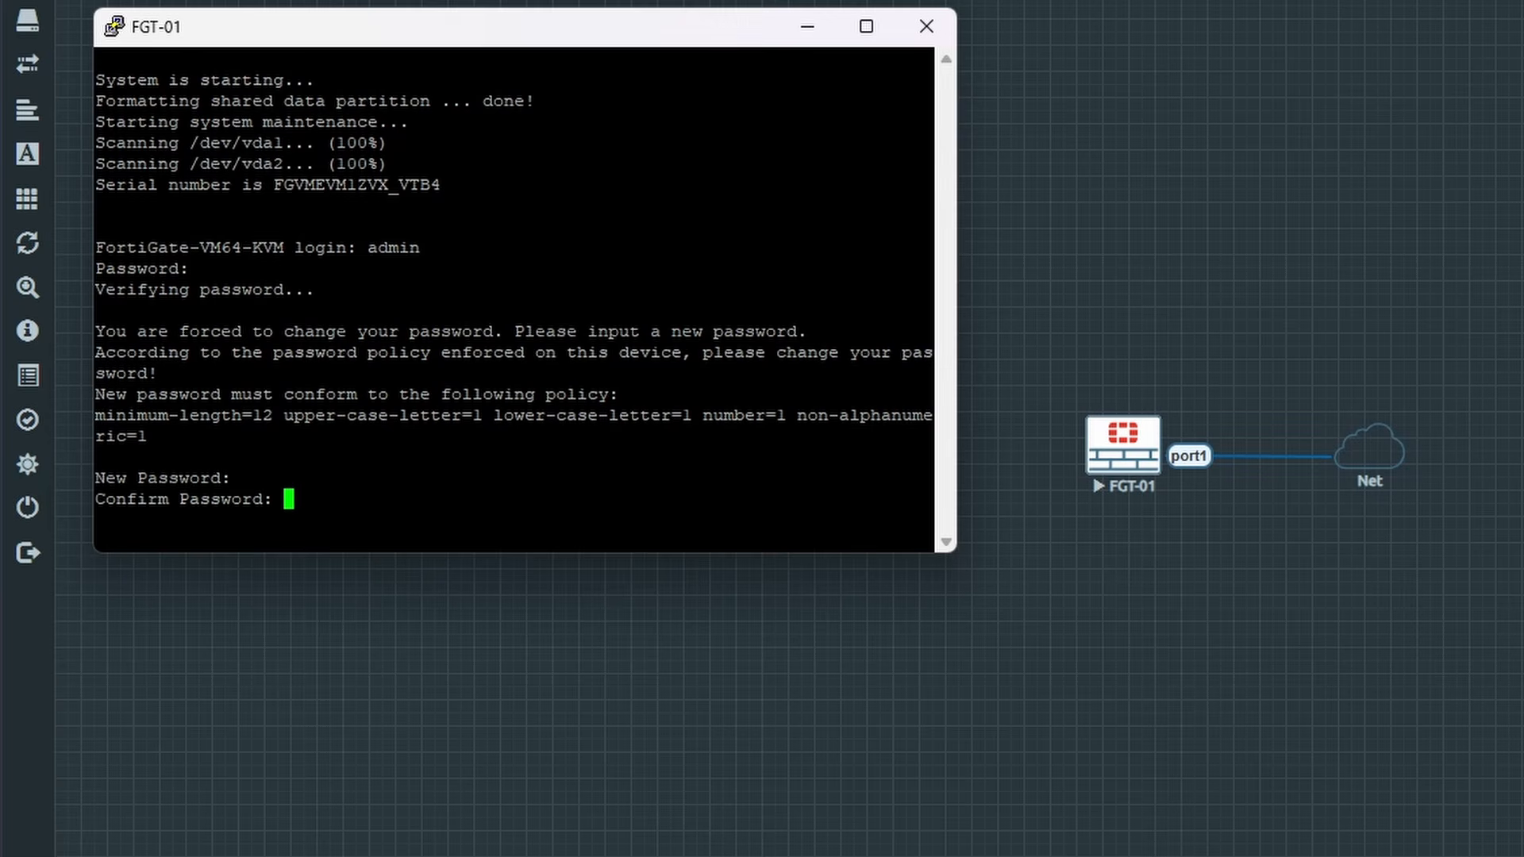
{"action": "key", "text": "Return"}
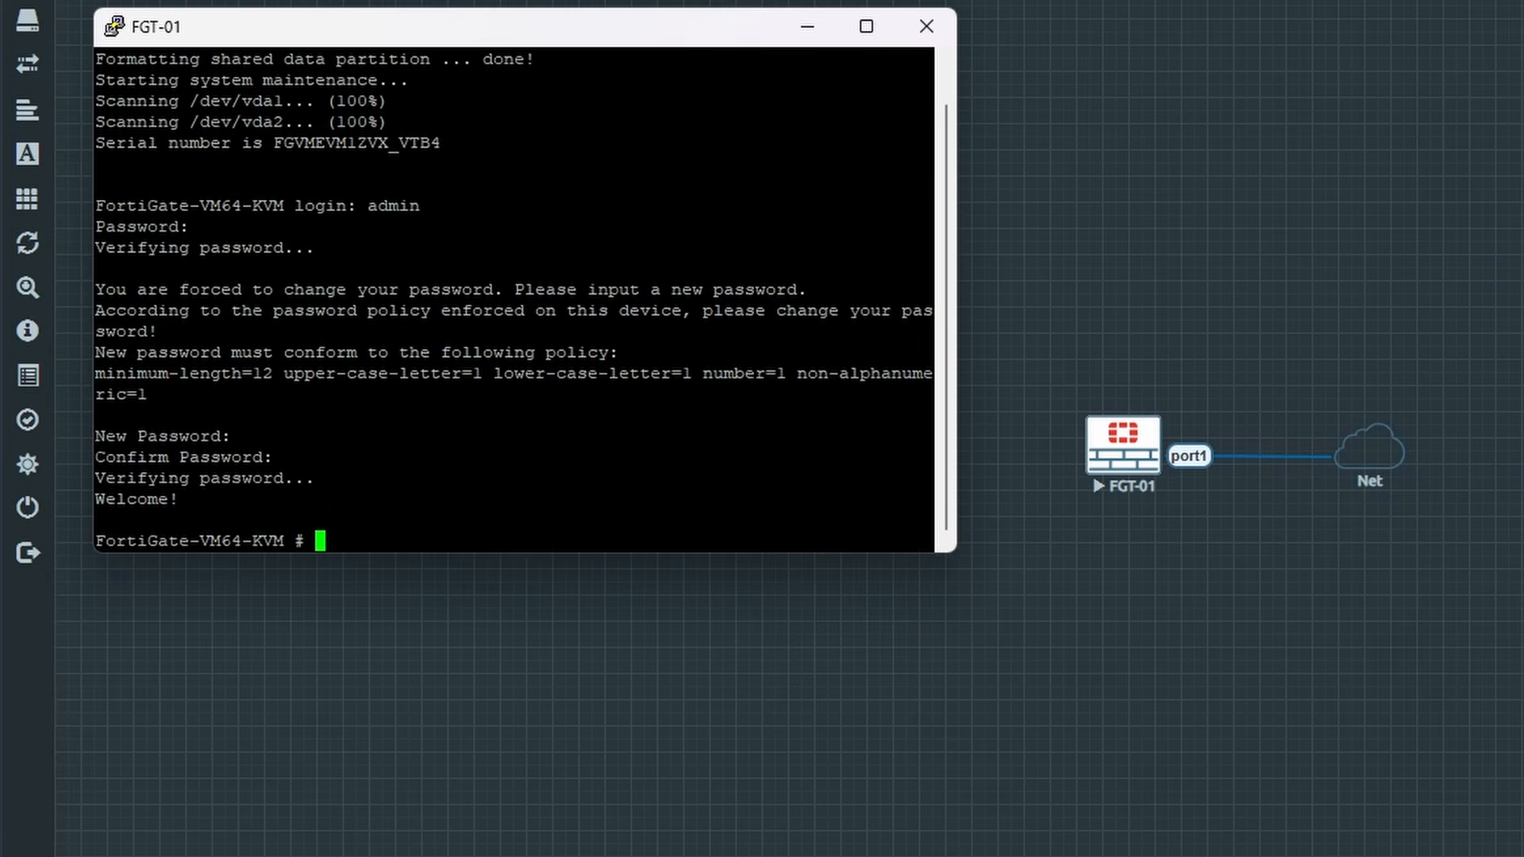
{"action": "key", "text": "ctrl+l"}
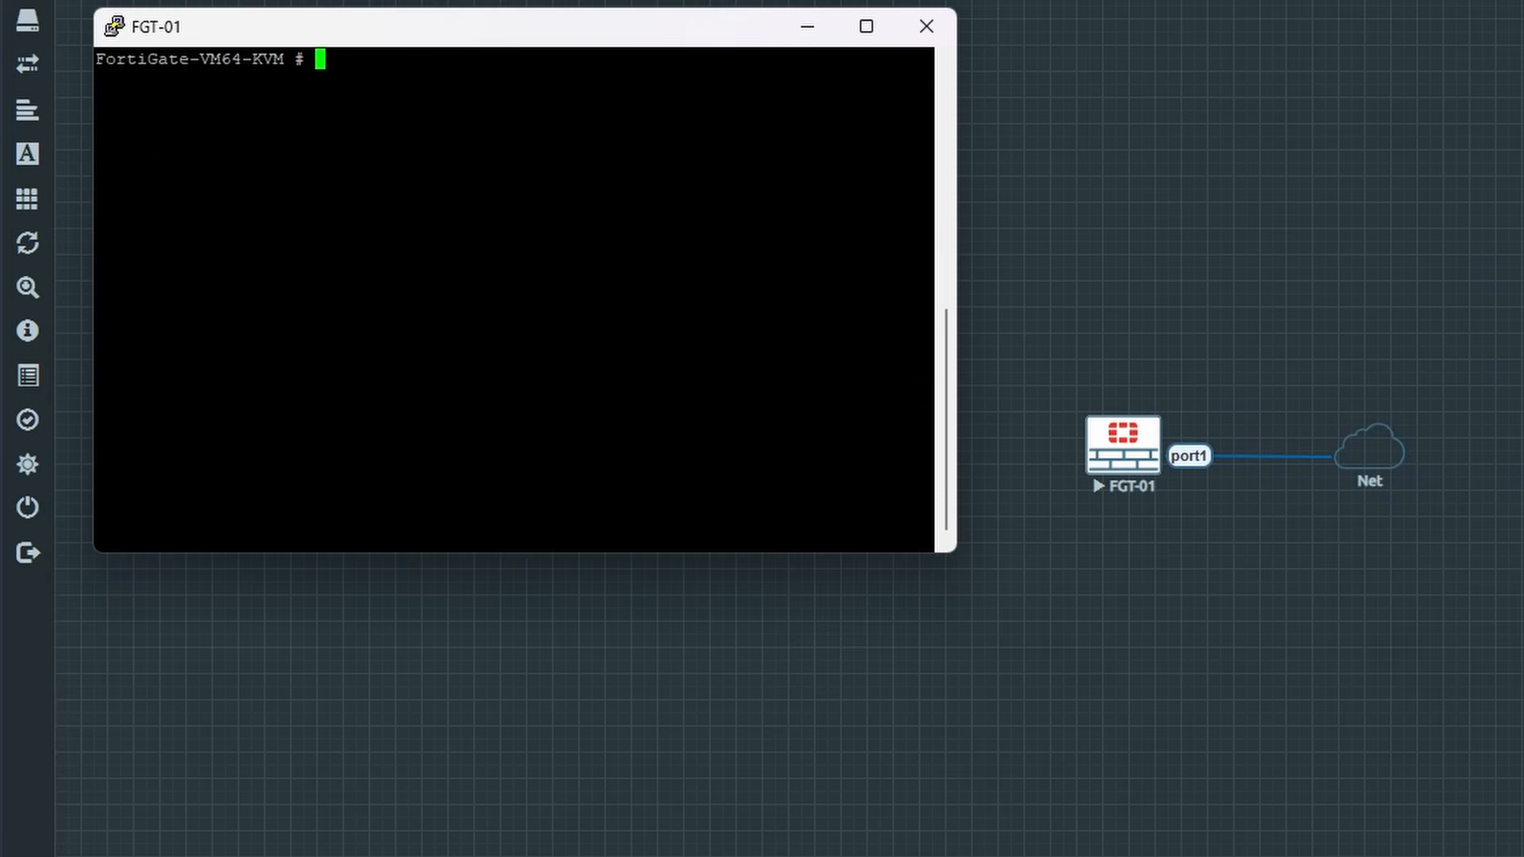
Step: Set the FortiCloud account ID with execute vm-license-options account-id
{"action": "key", "text": "ctrl+l"}
{"action": "type", "text": "execute vm-license"}
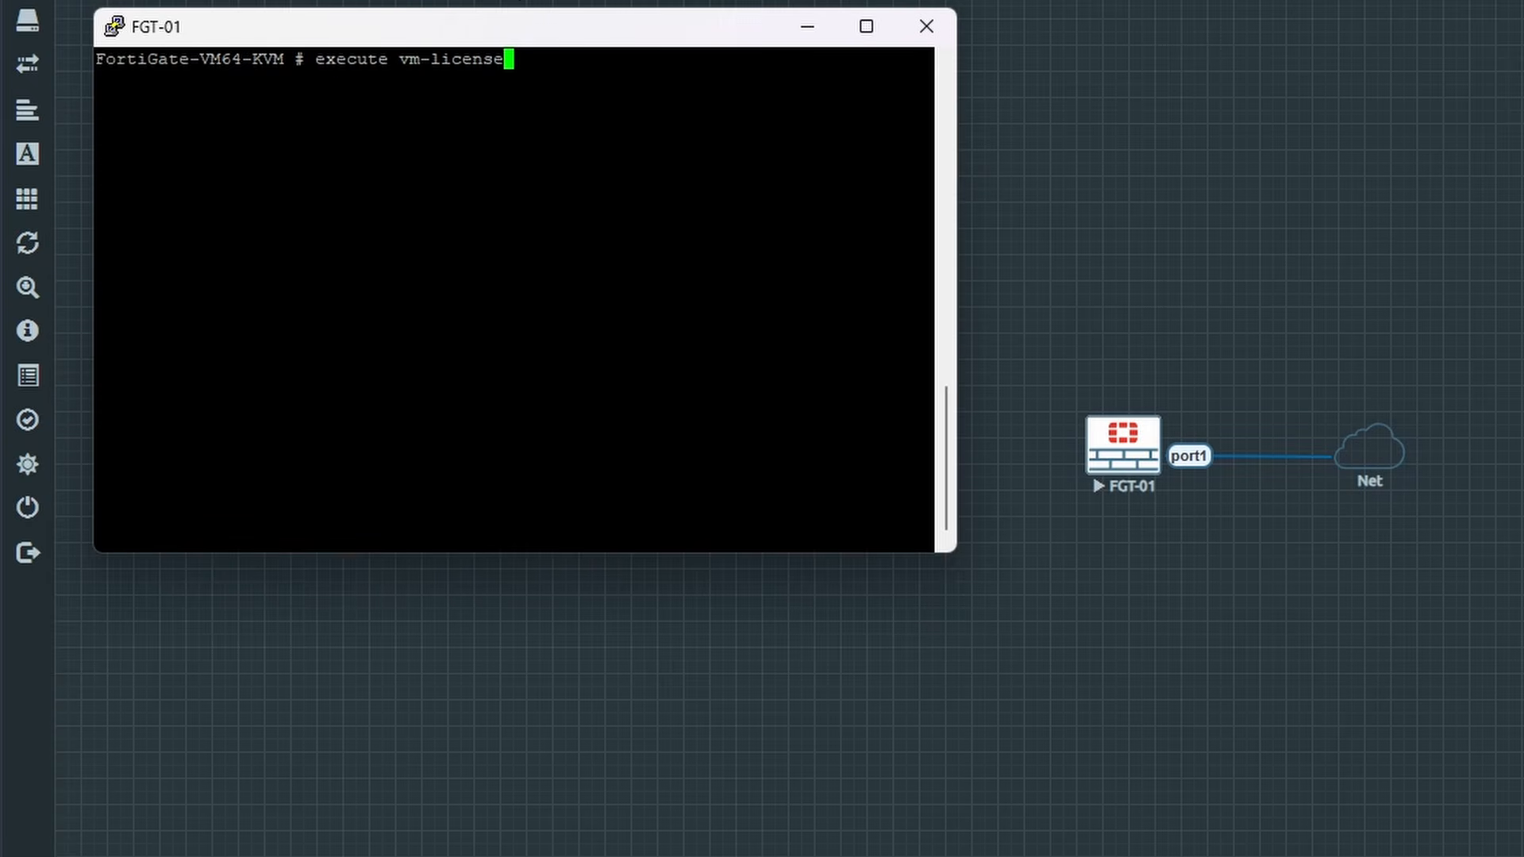
{"action": "type", "text": "-"}
{"action": "key", "text": "Tab"}
{"action": "type", "text": "acc"}
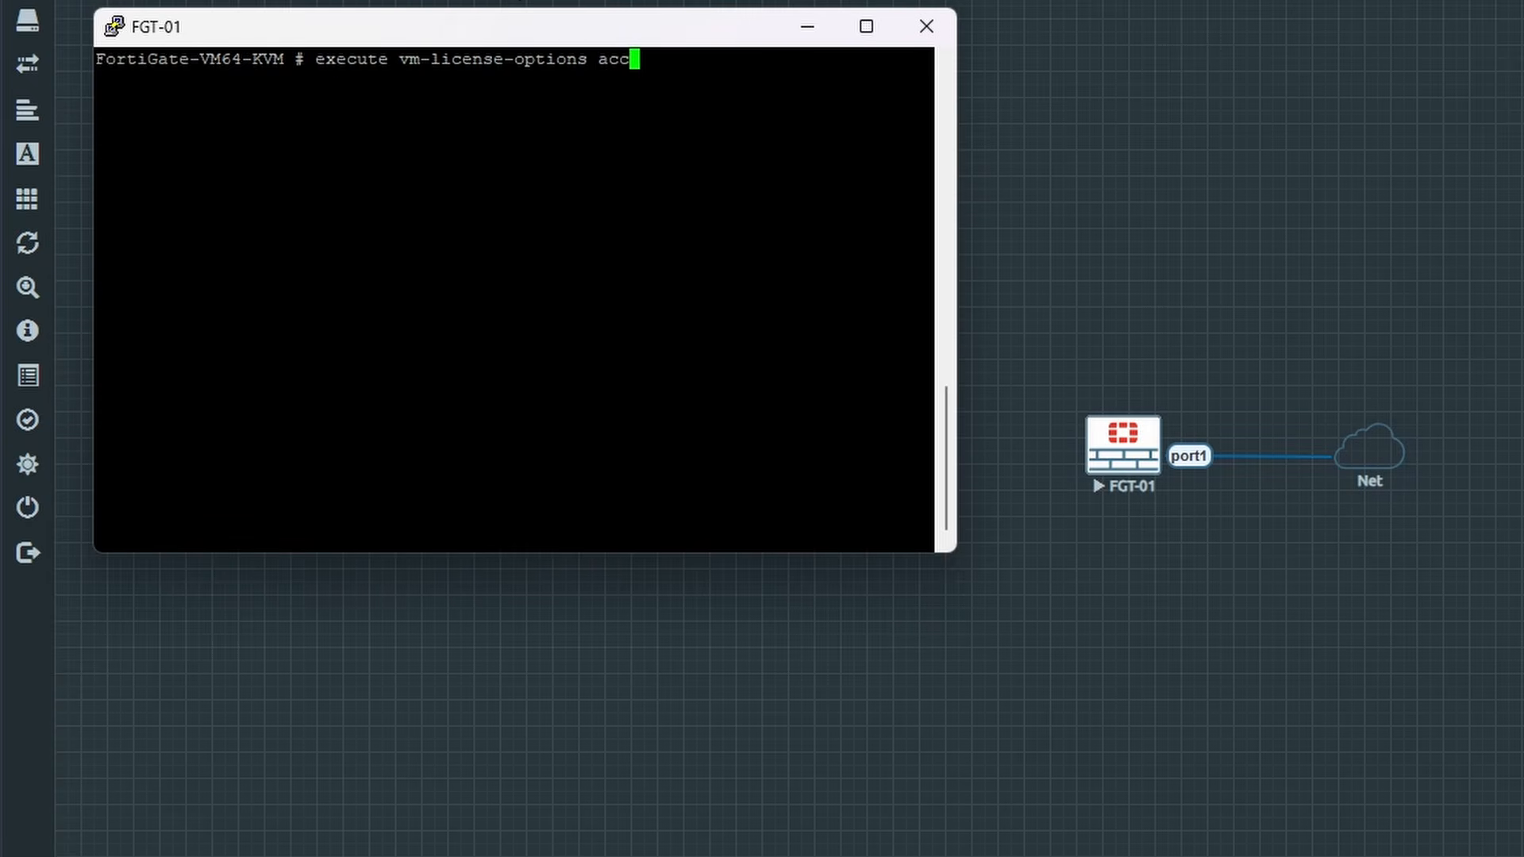
{"action": "key", "text": "Tab"}
{"action": "type", "text": "[blurred account id][blurred account id]"}
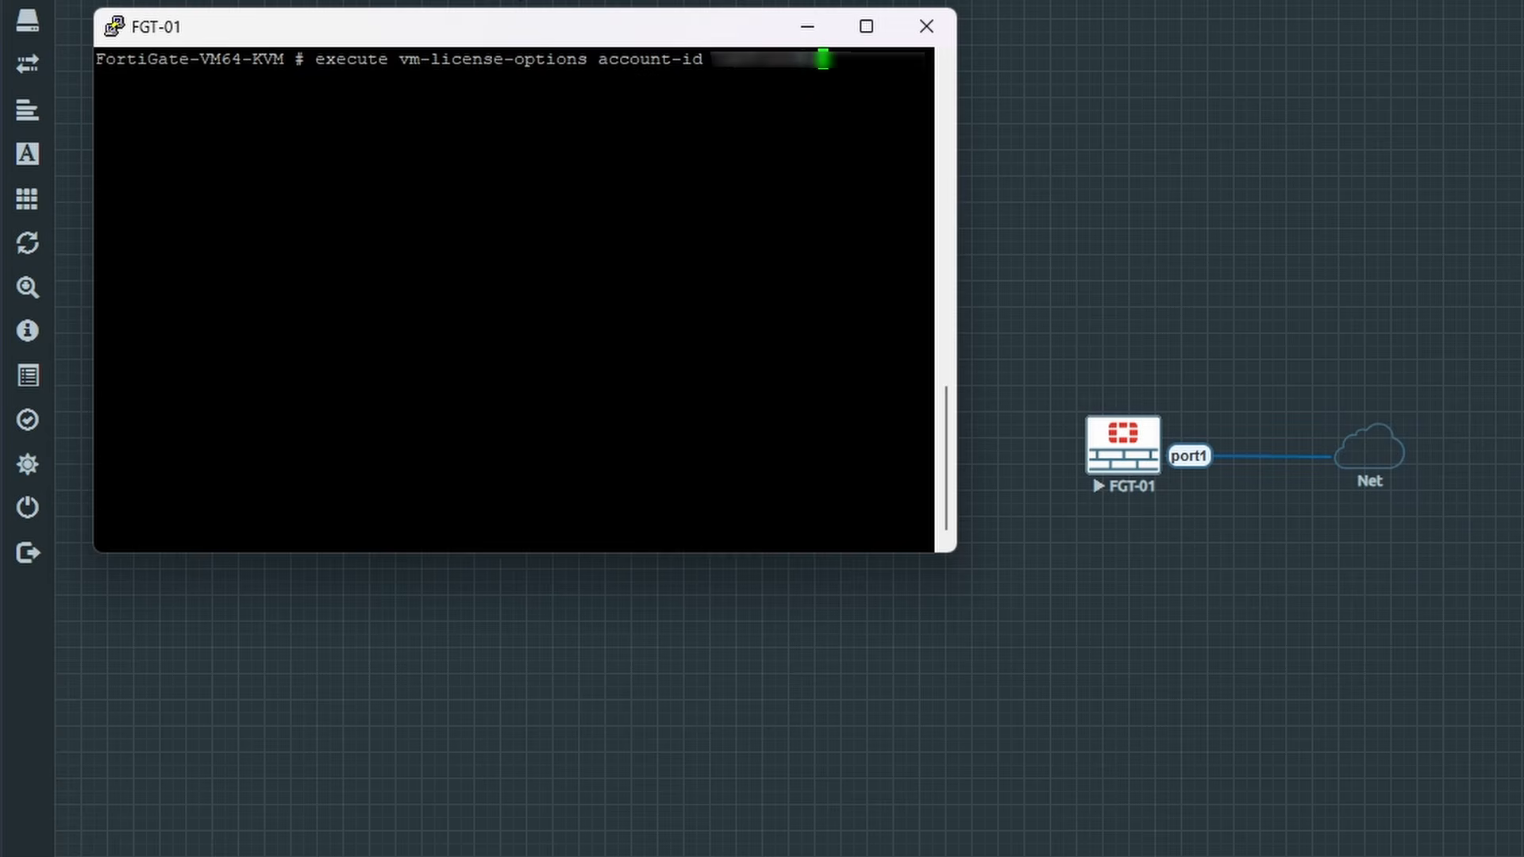
{"action": "key", "text": "Return"}
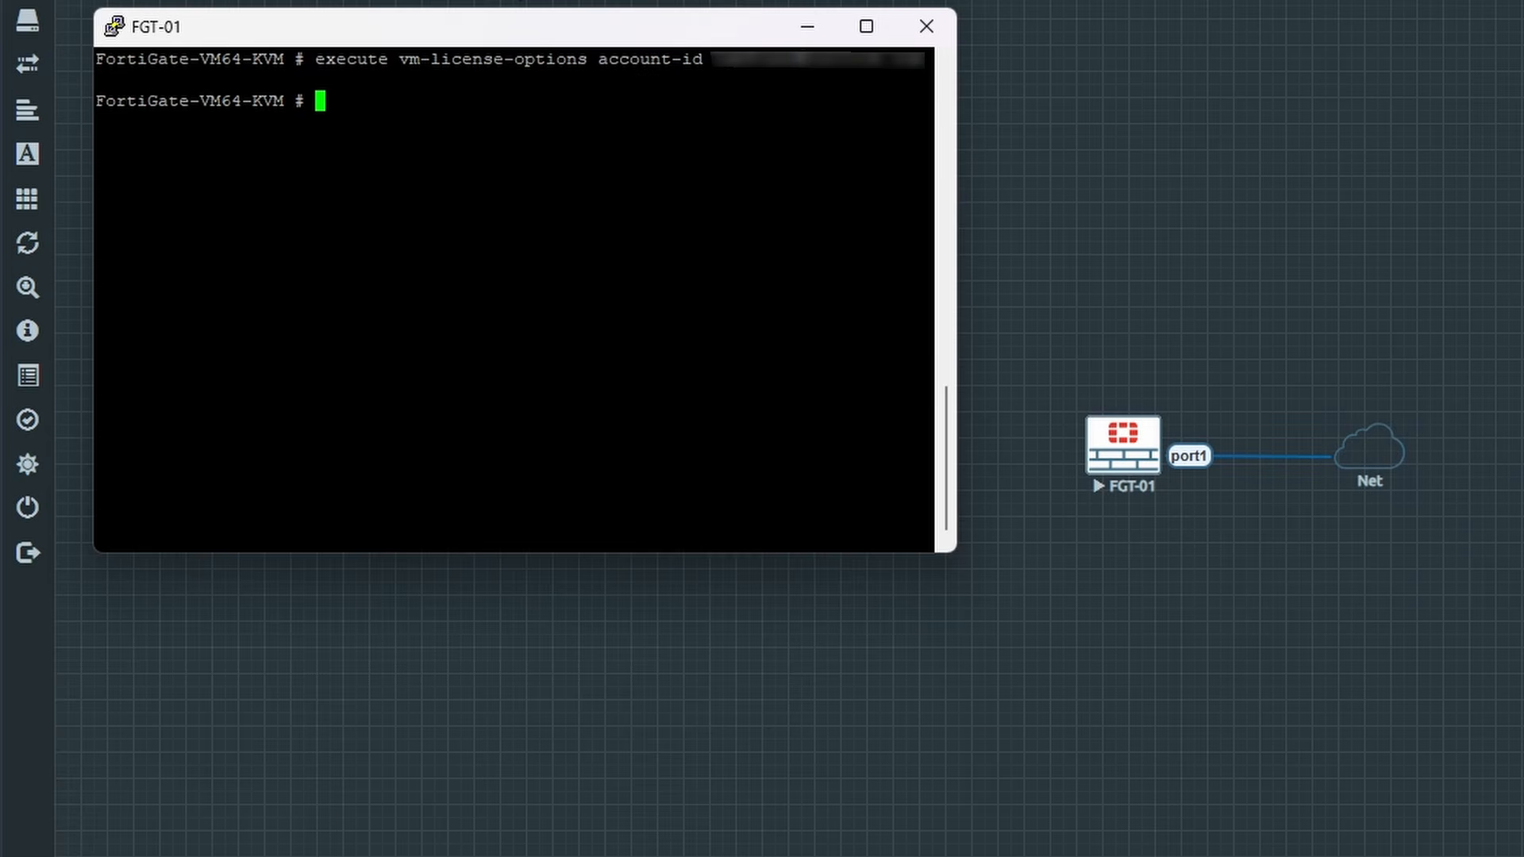
Step: Set the FortiCloud account password, then run execute vm-license to request the evaluation license
{"action": "type", "text": "execute vm-license"}
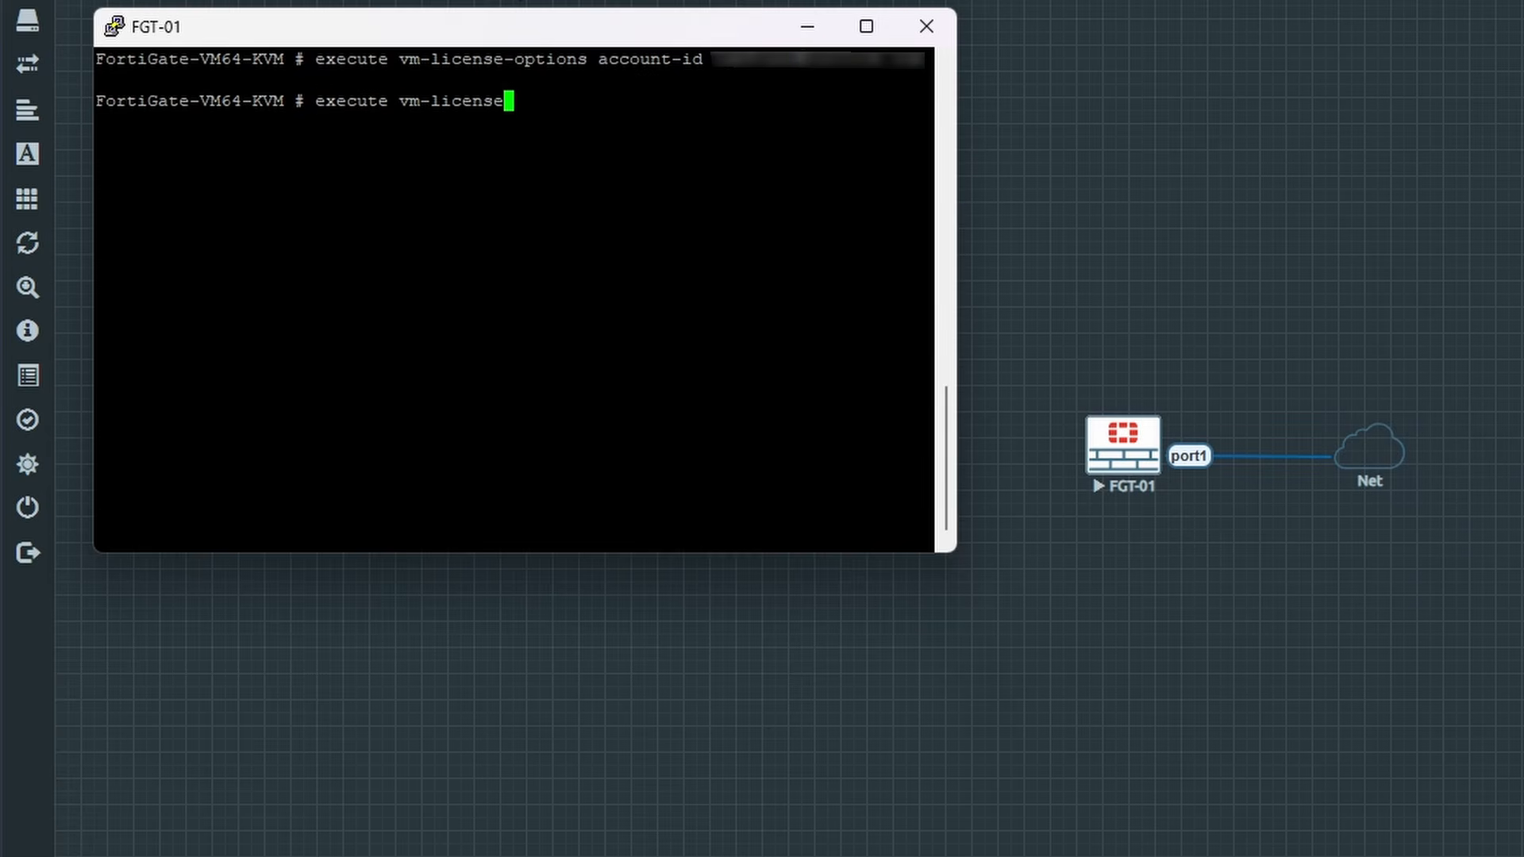
{"action": "type", "text": "-options acc"}
{"action": "key", "text": "Tab"}
{"action": "key", "text": "Tab"}
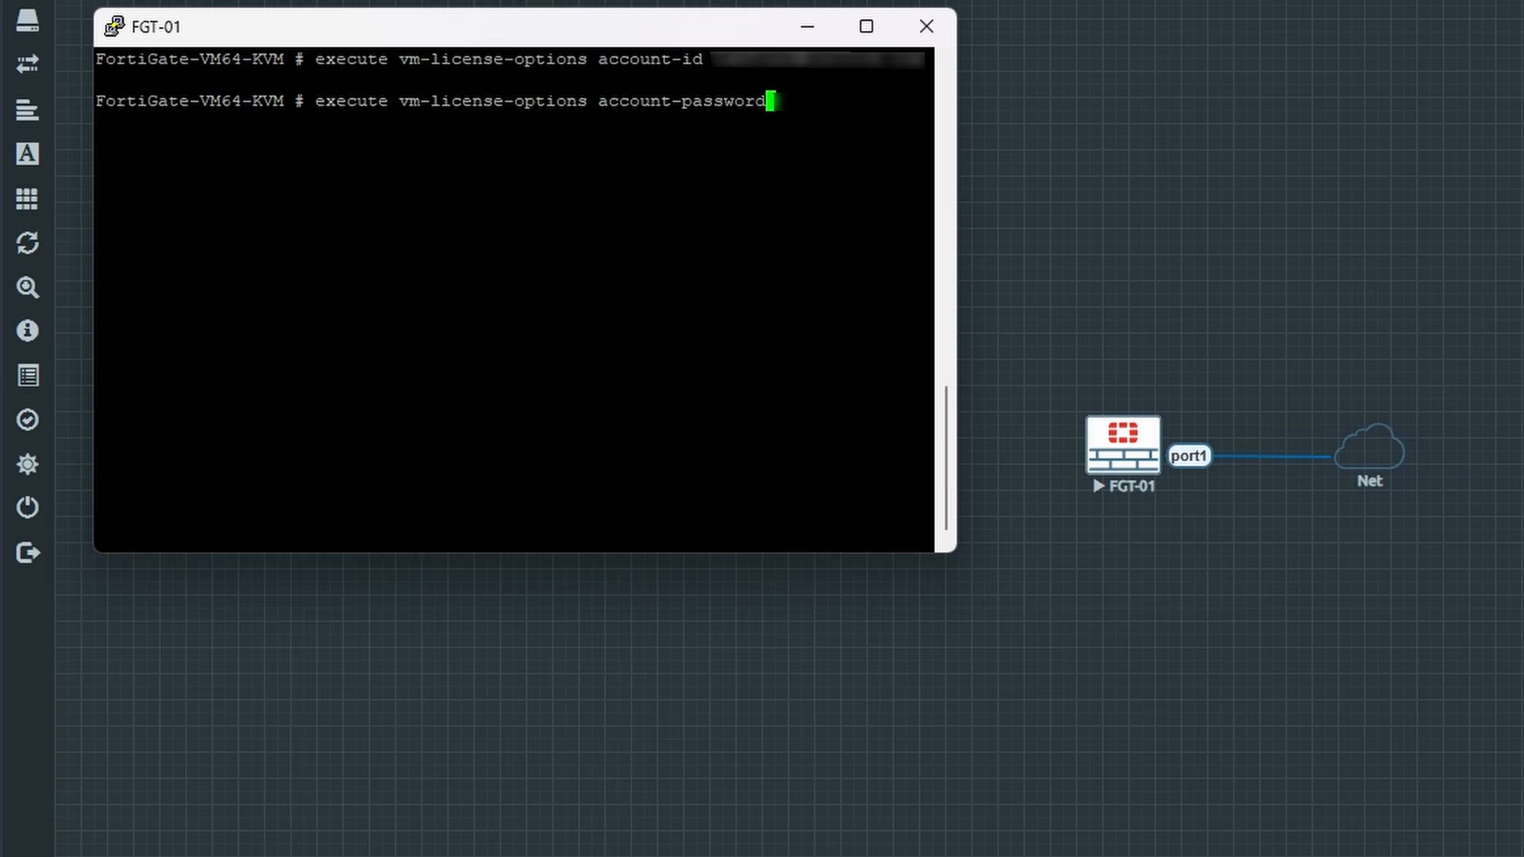
{"action": "right_click", "coordinate": [694, 89]}
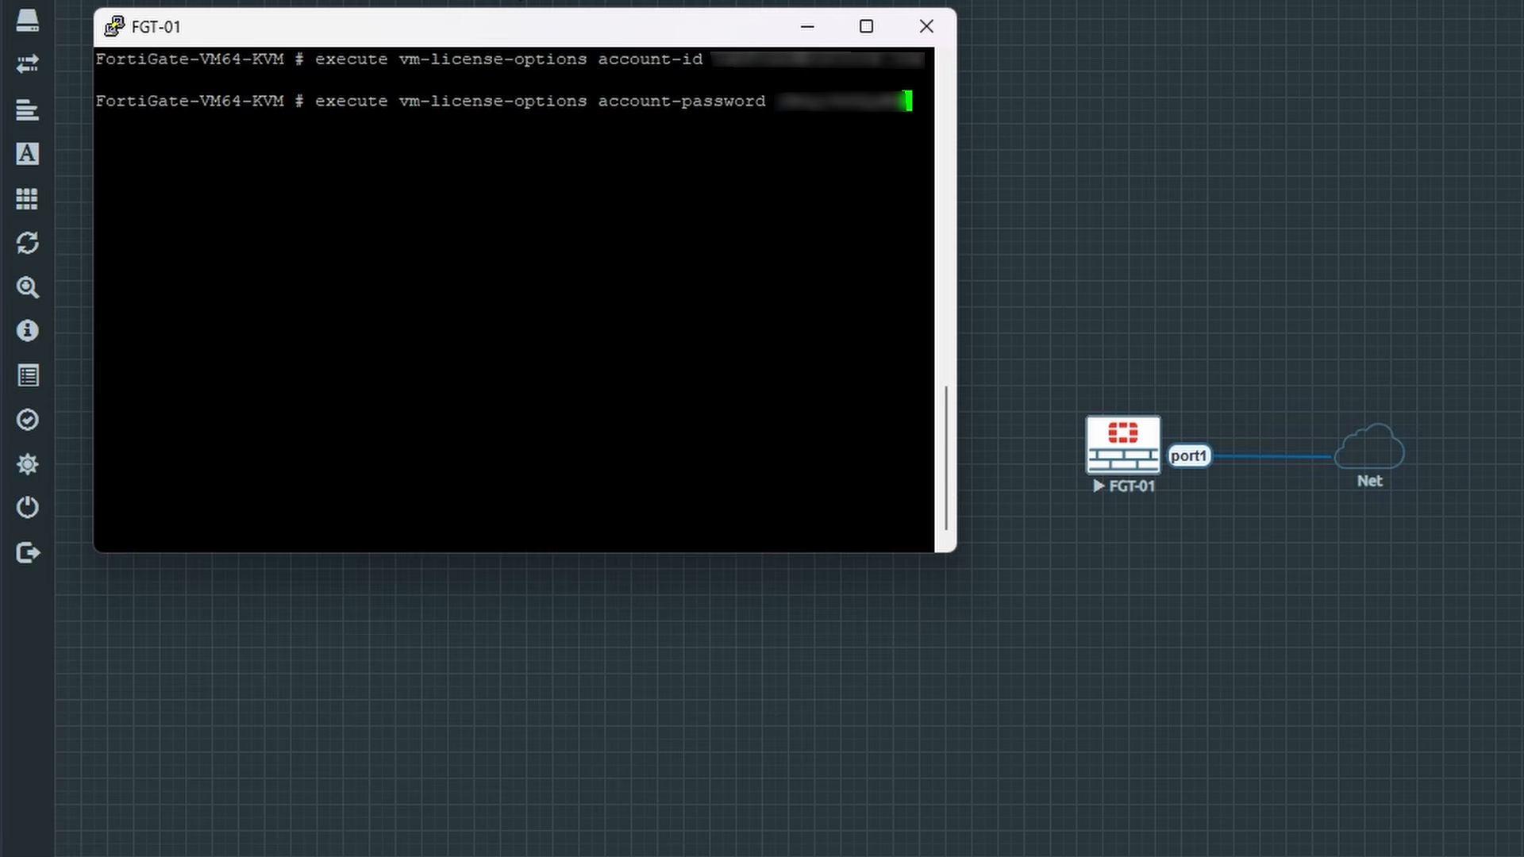
{"action": "key", "text": "Return"}
{"action": "type", "text": "execute vm-license"}
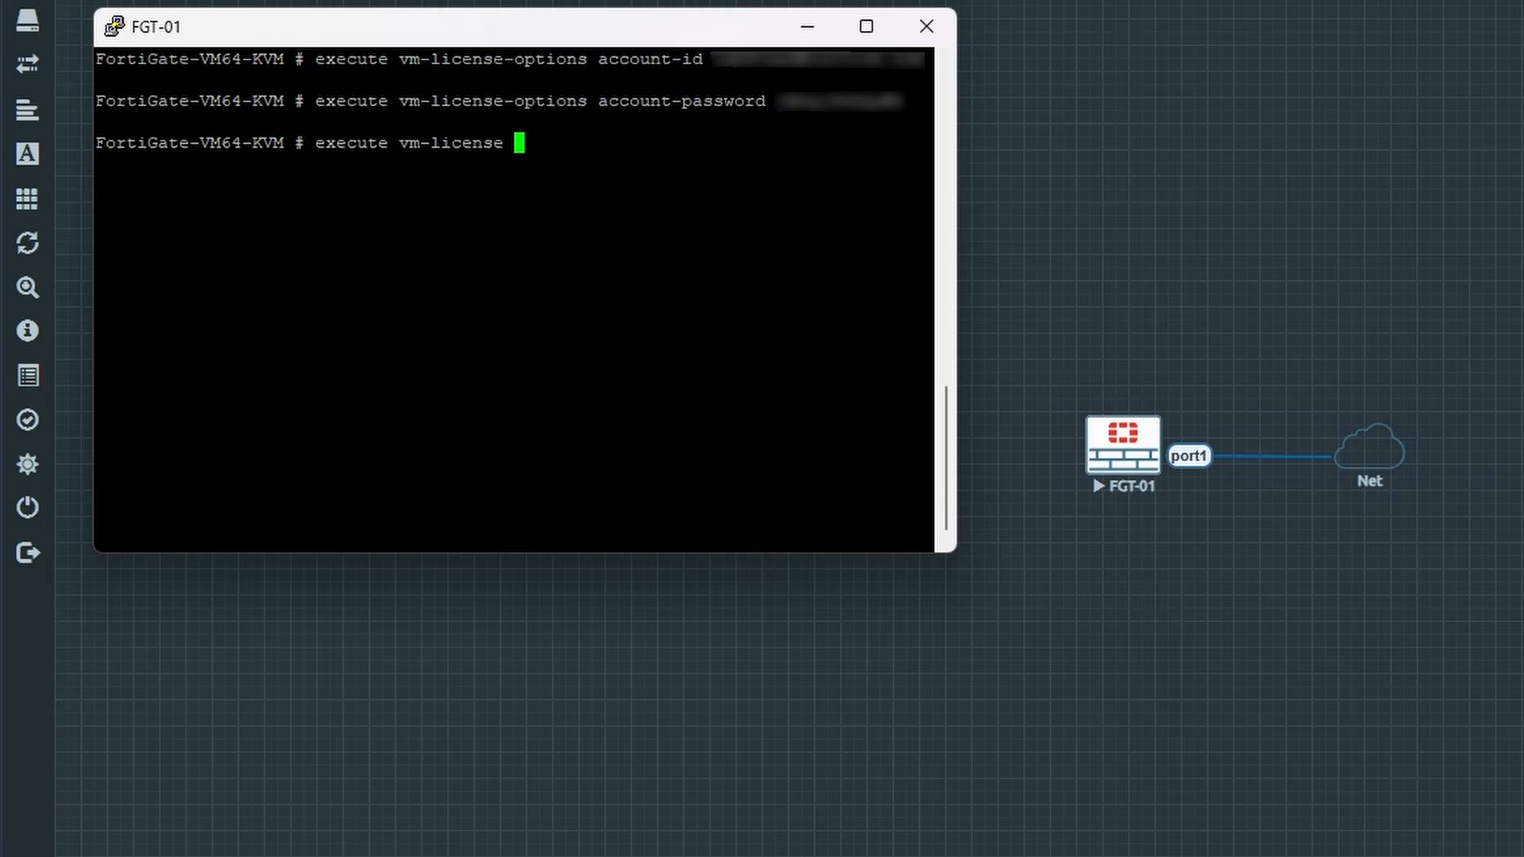
{"action": "key", "text": "Return"}
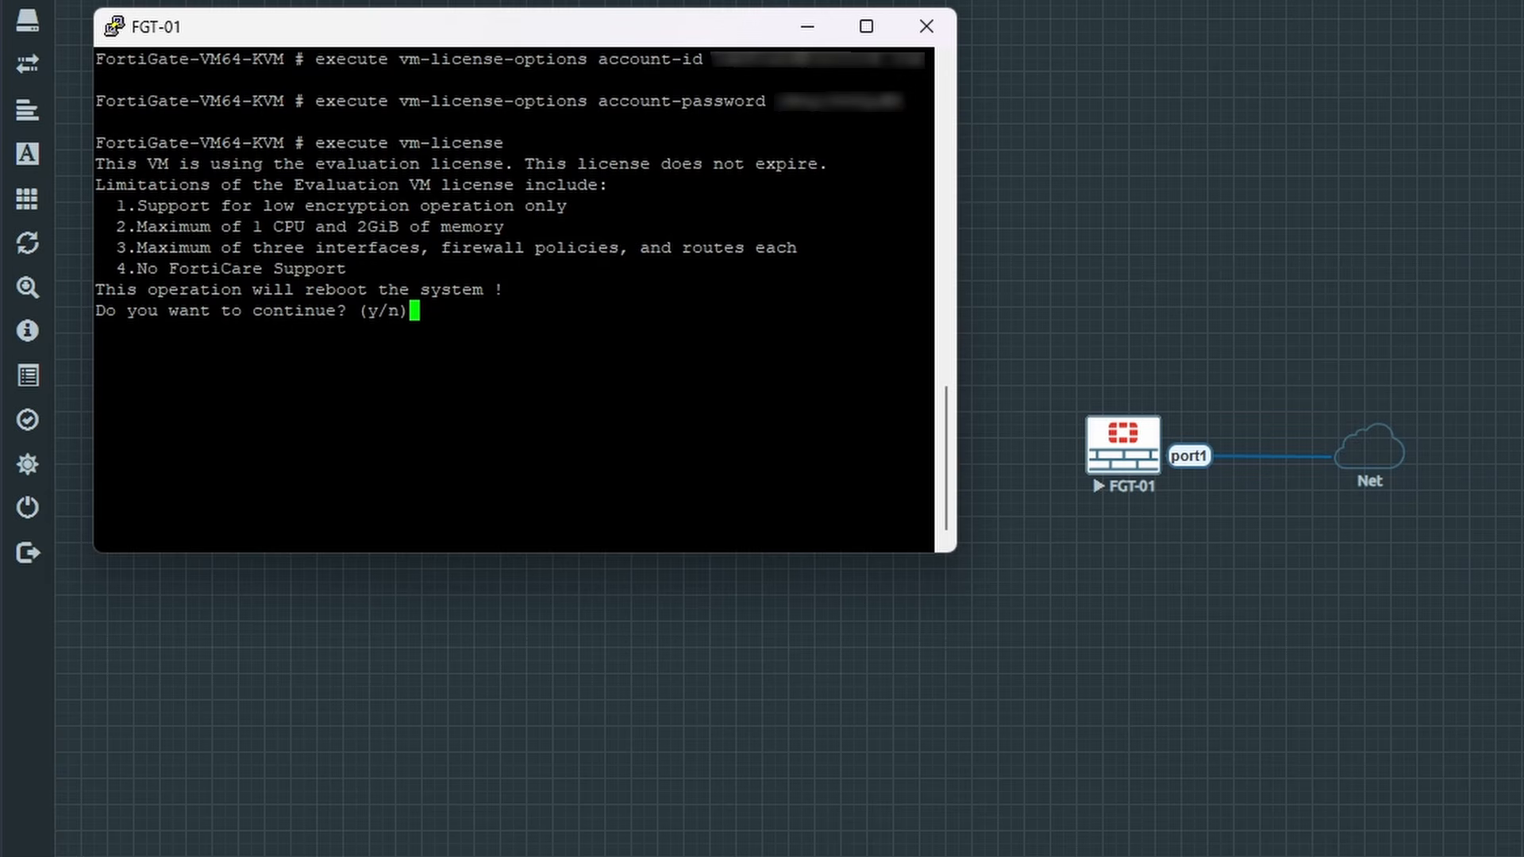
Step: Confirm the reboot with y, log back in as admin after the license installs, and clear the screen
{"action": "type", "text": "y"}
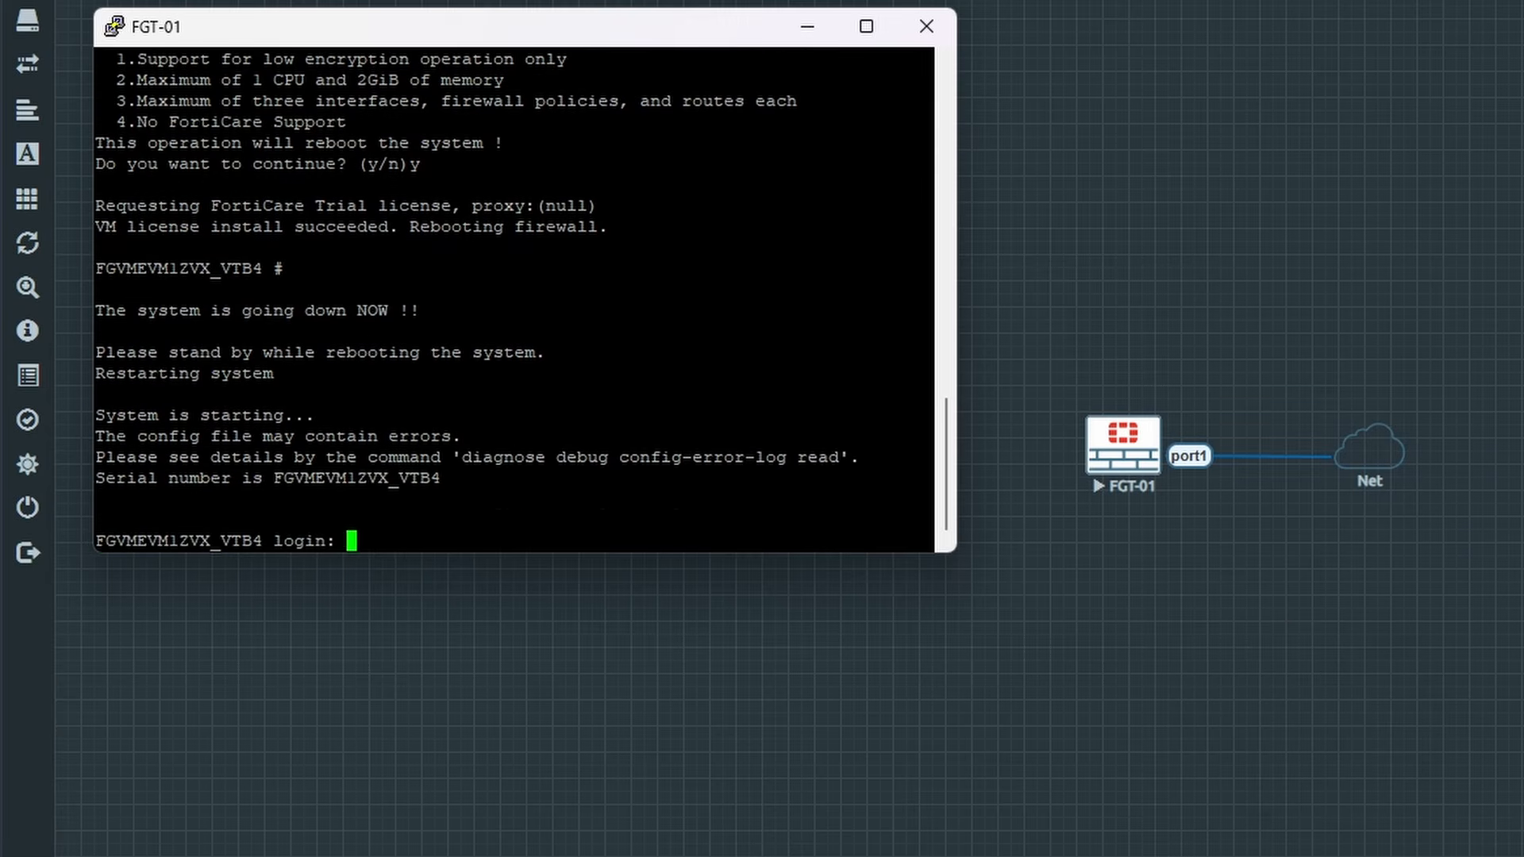
{"action": "type", "text": "admin"}
{"action": "key", "text": "Return"}
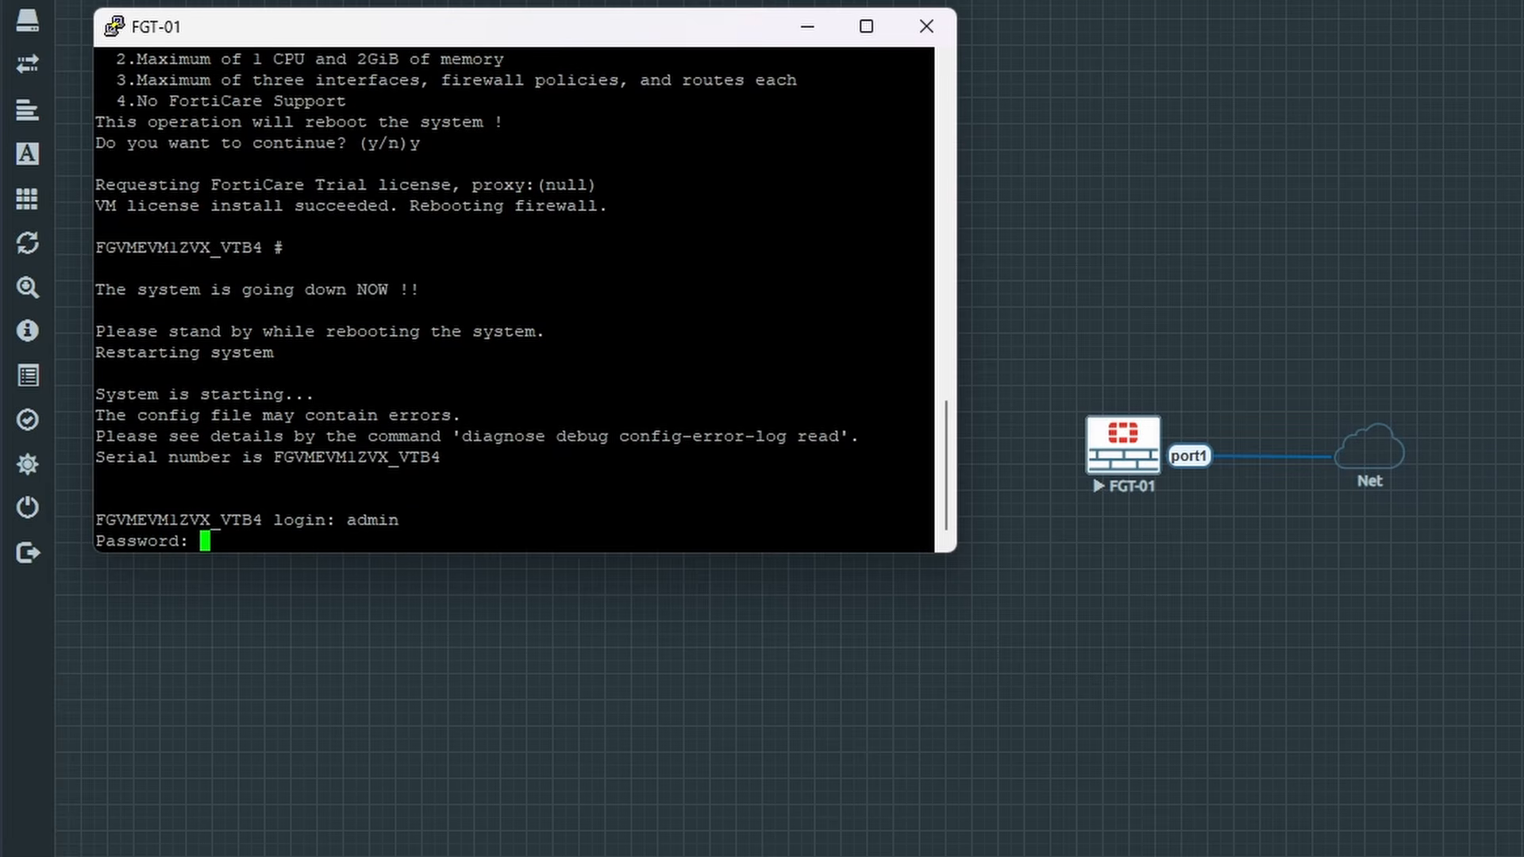
{"action": "key", "text": "Return"}
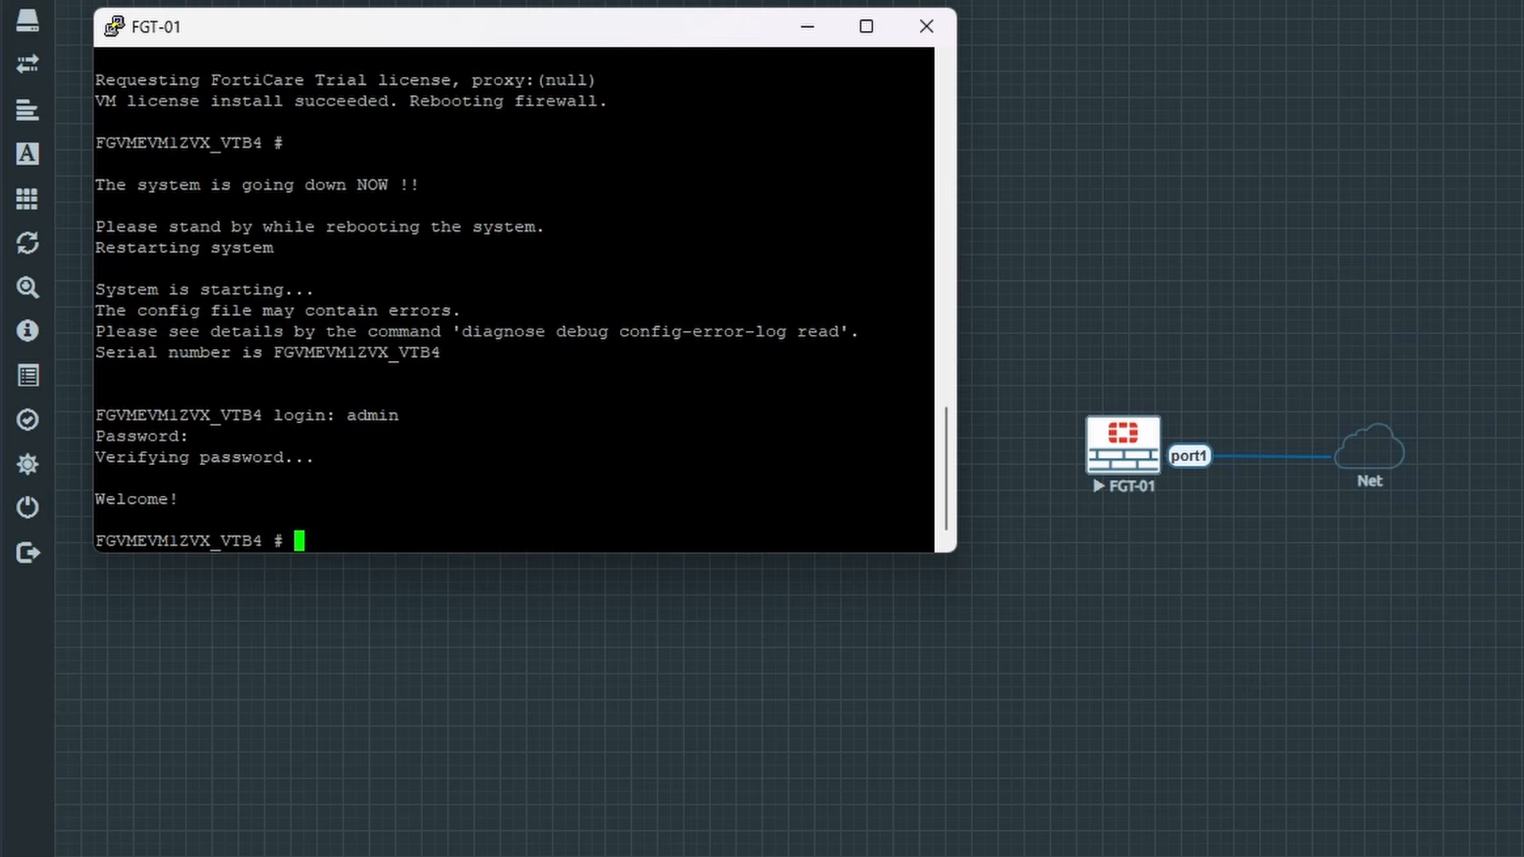
{"action": "key", "text": "ctrl+l"}
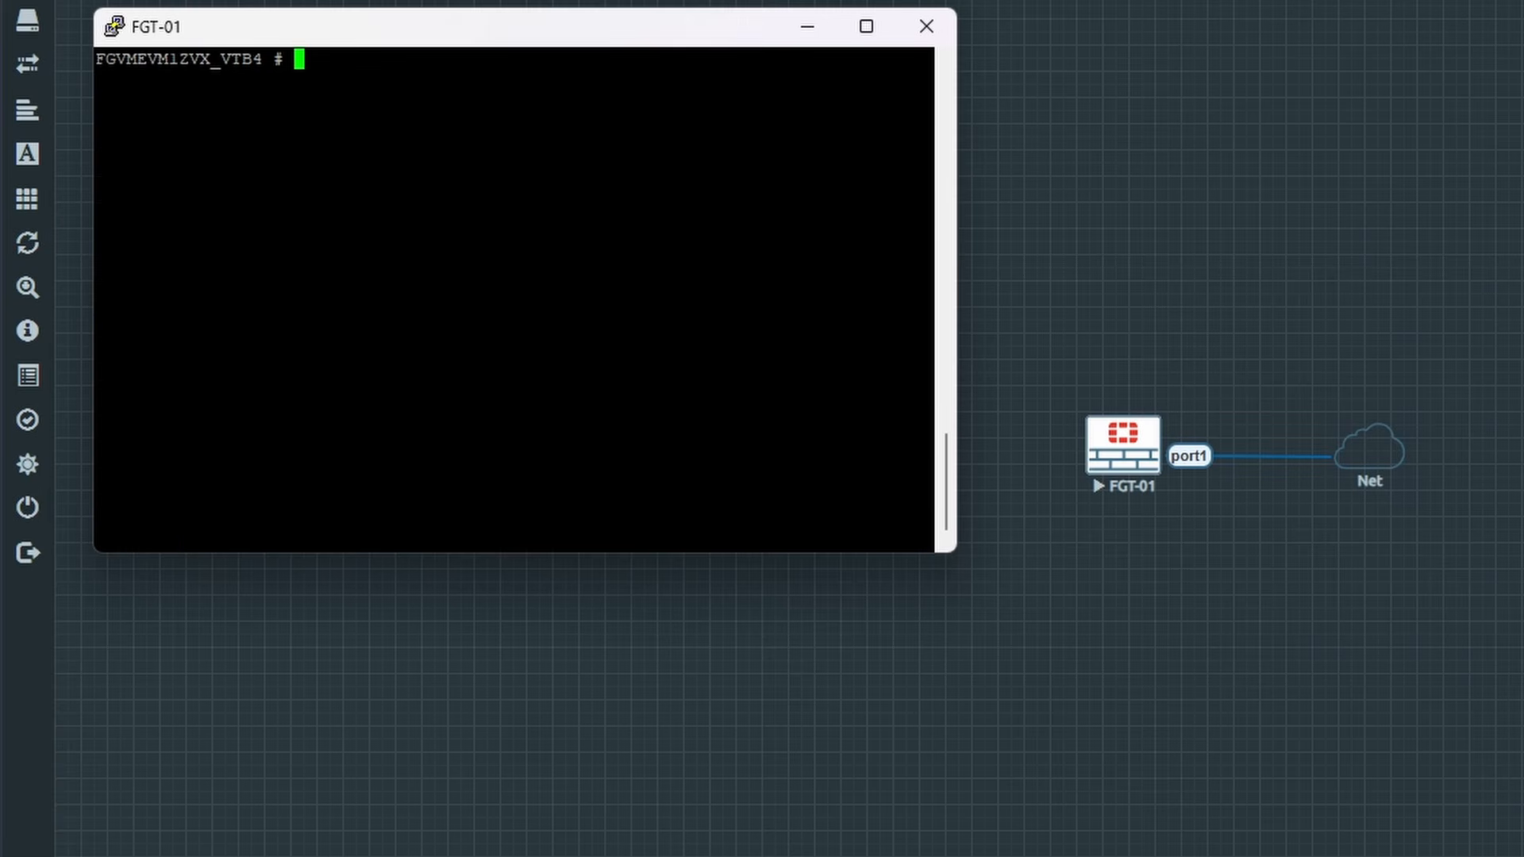
Step: List the system interfaces to find port1's DHCP address 192.168.26.132, then close the PuTTY console
{"action": "type", "text": "show system interface"}
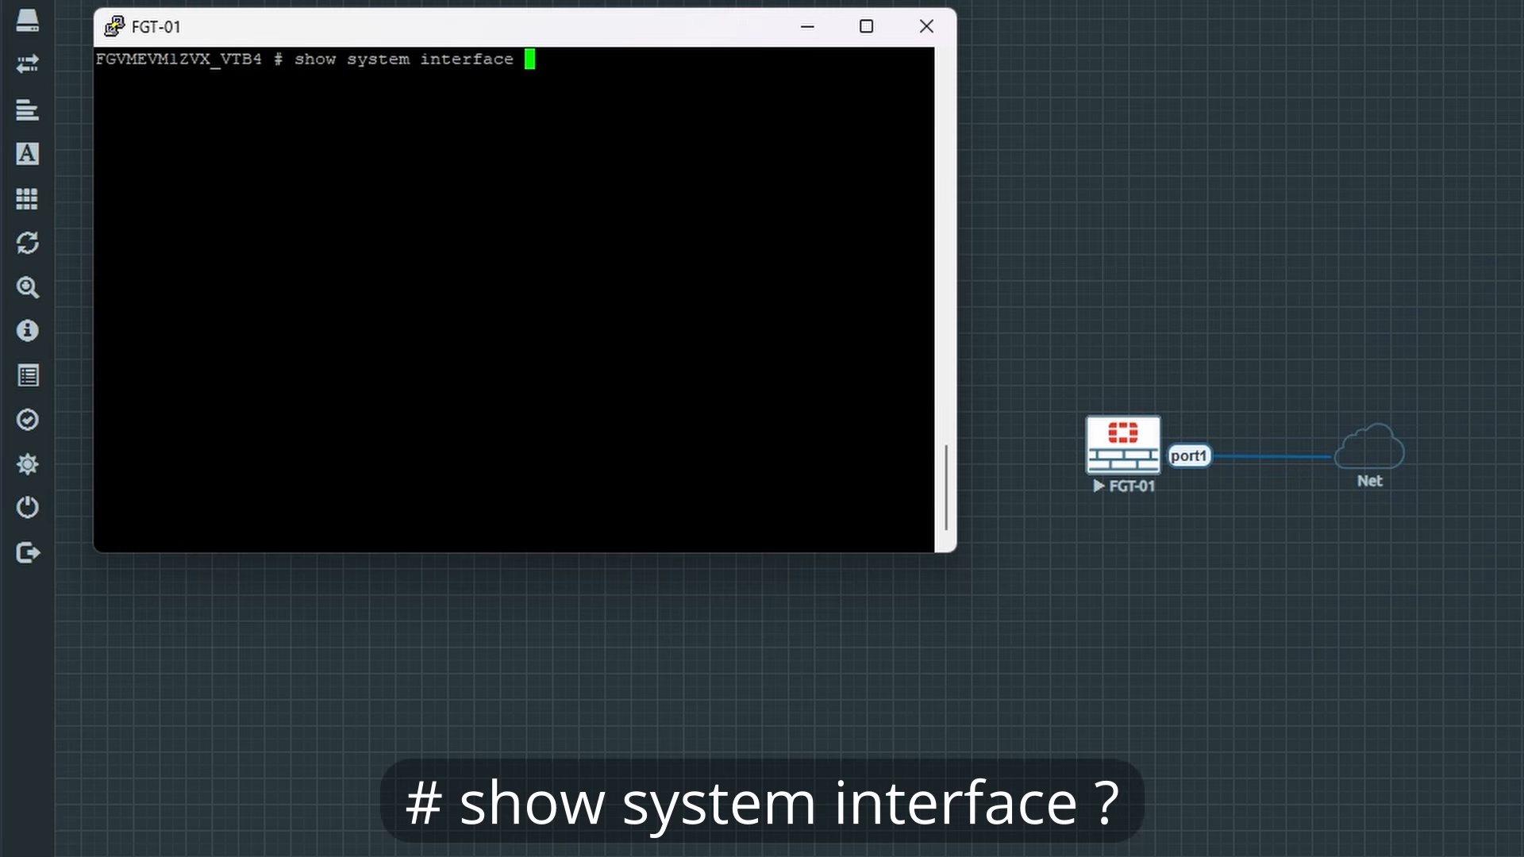
{"action": "key", "text": "question"}
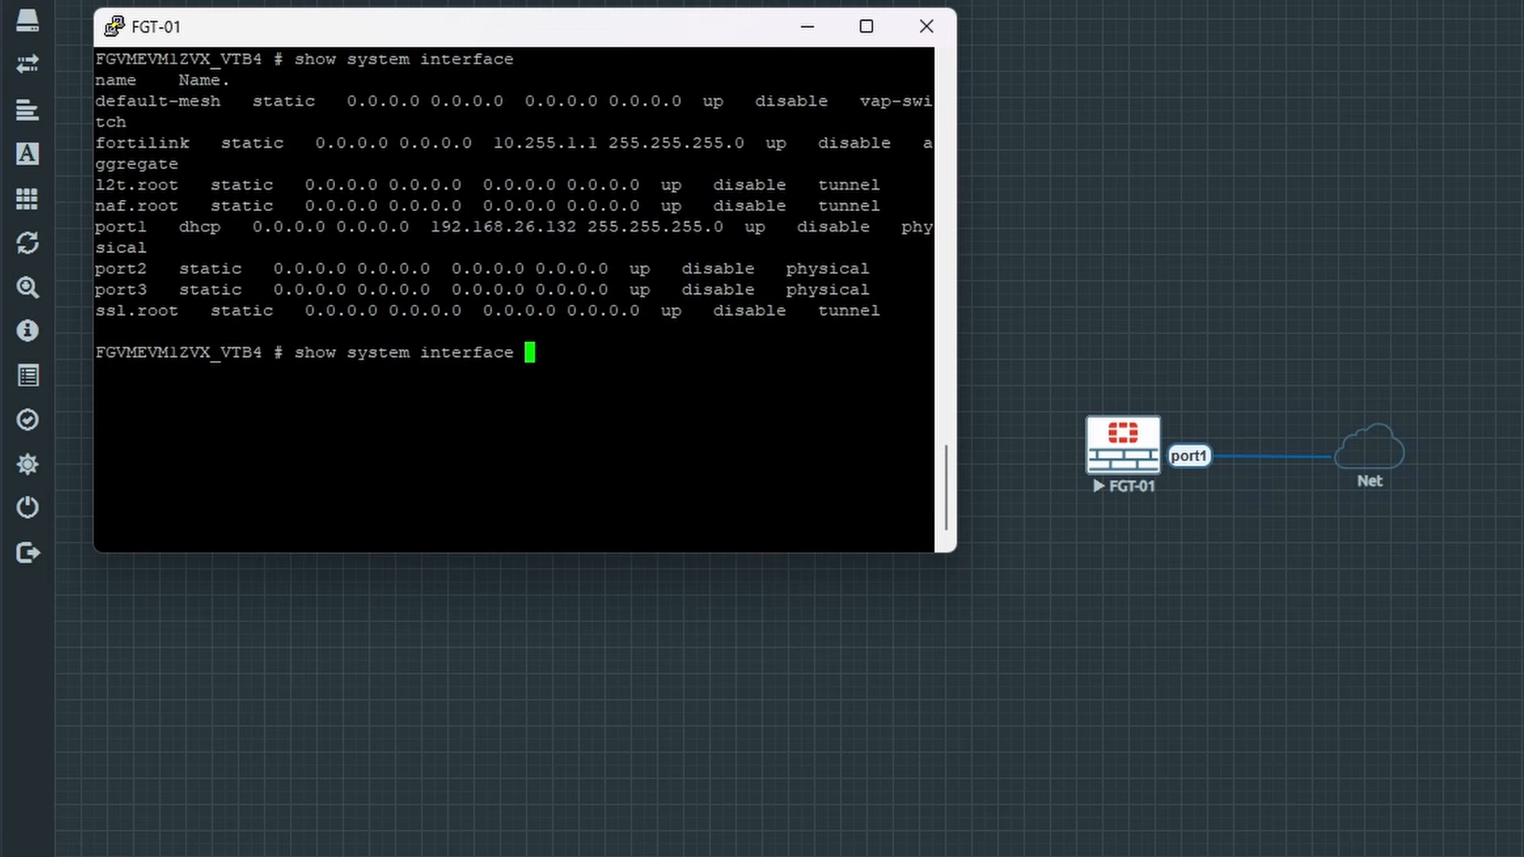
{"action": "left_click", "coordinate": [913, 27]}
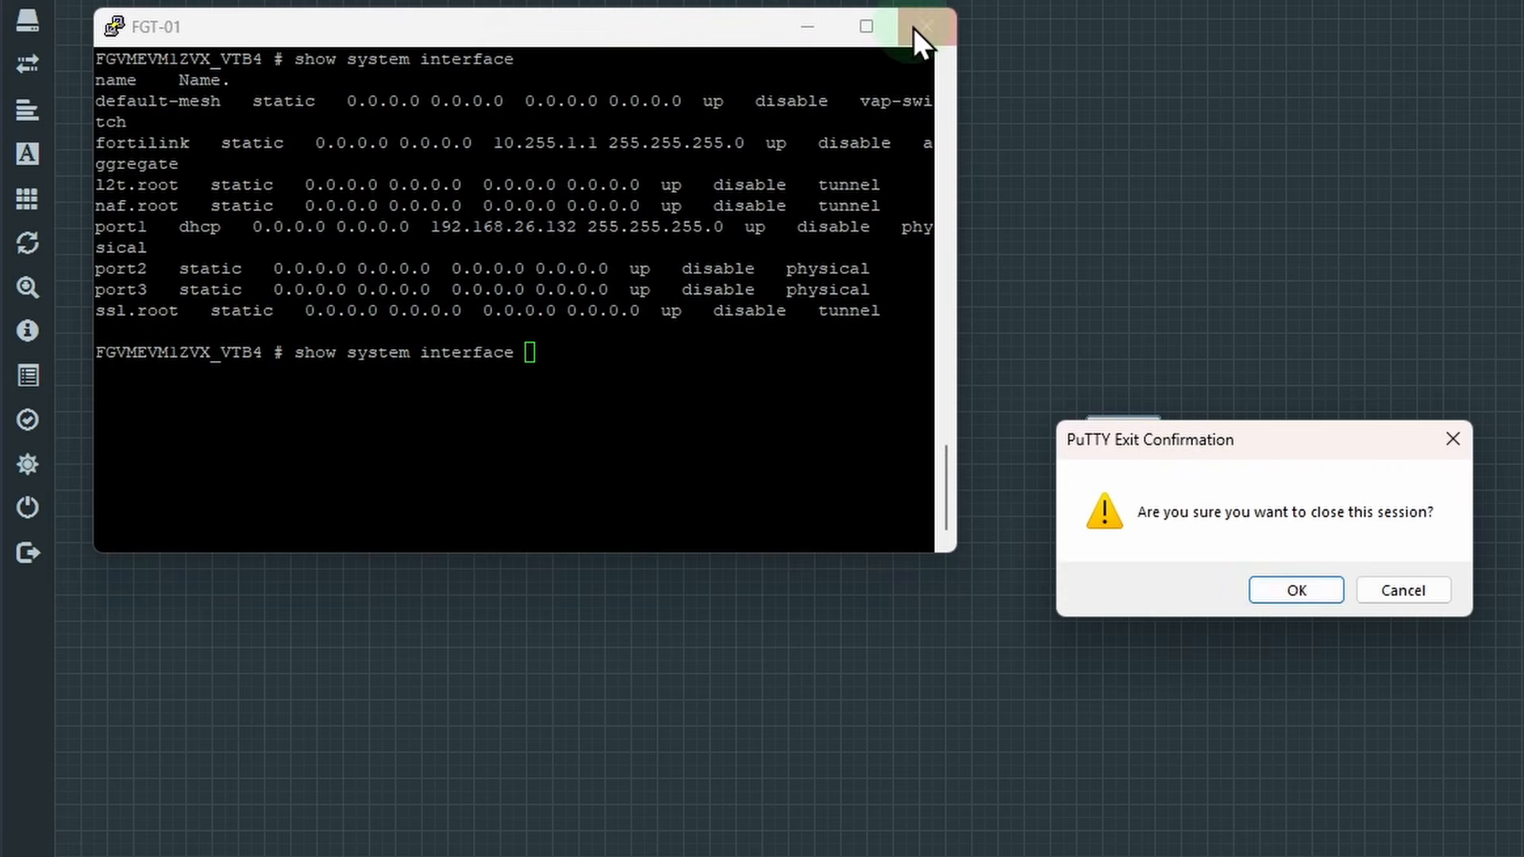
{"action": "left_click", "coordinate": [1319, 588]}
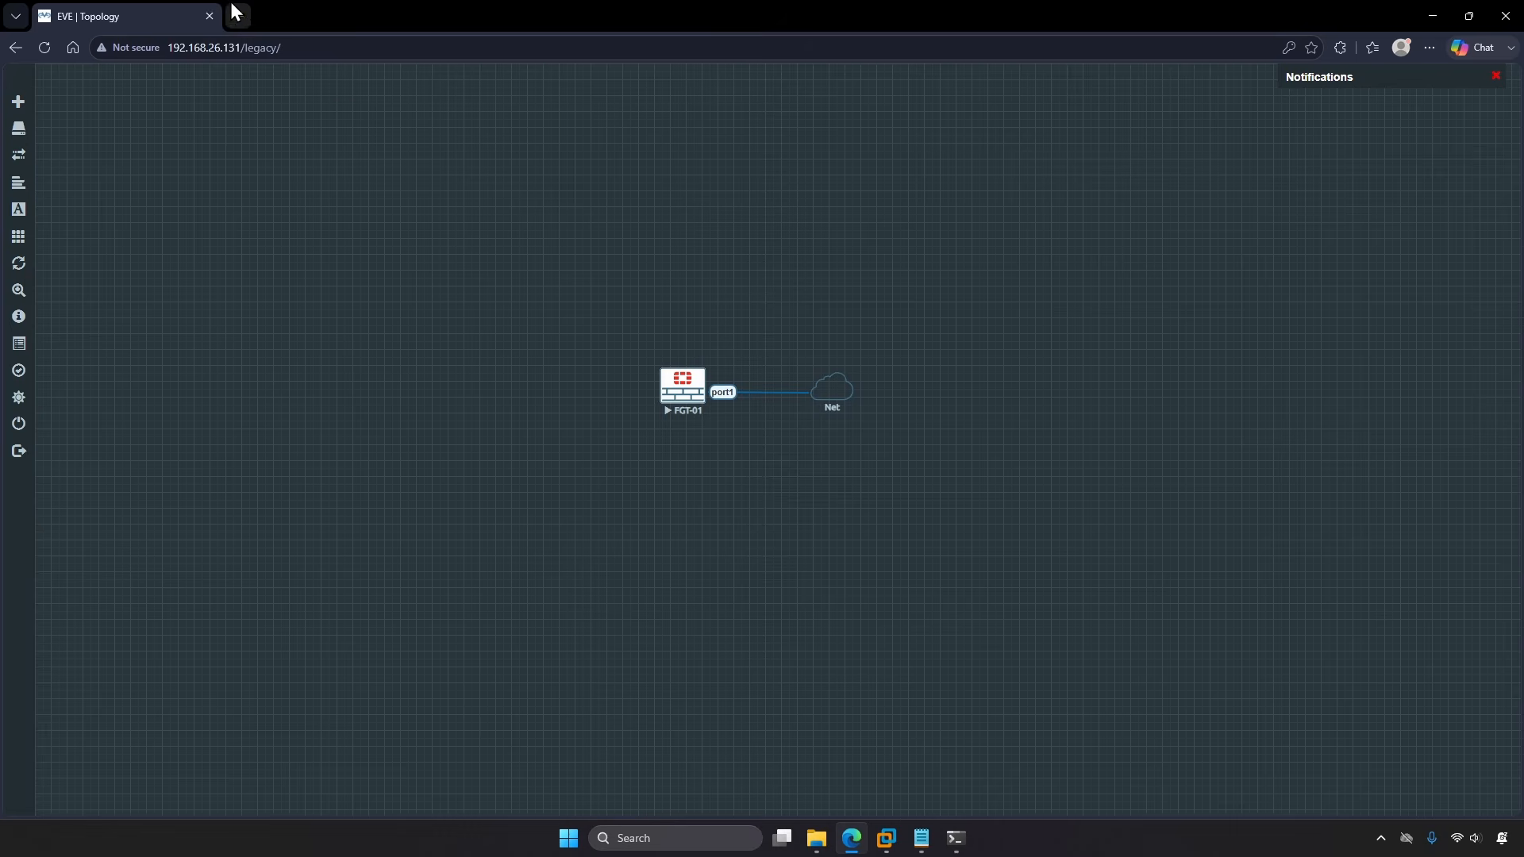
{"action": "left_click", "coordinate": [236, 11]}
{"action": "type", "text": "http"}
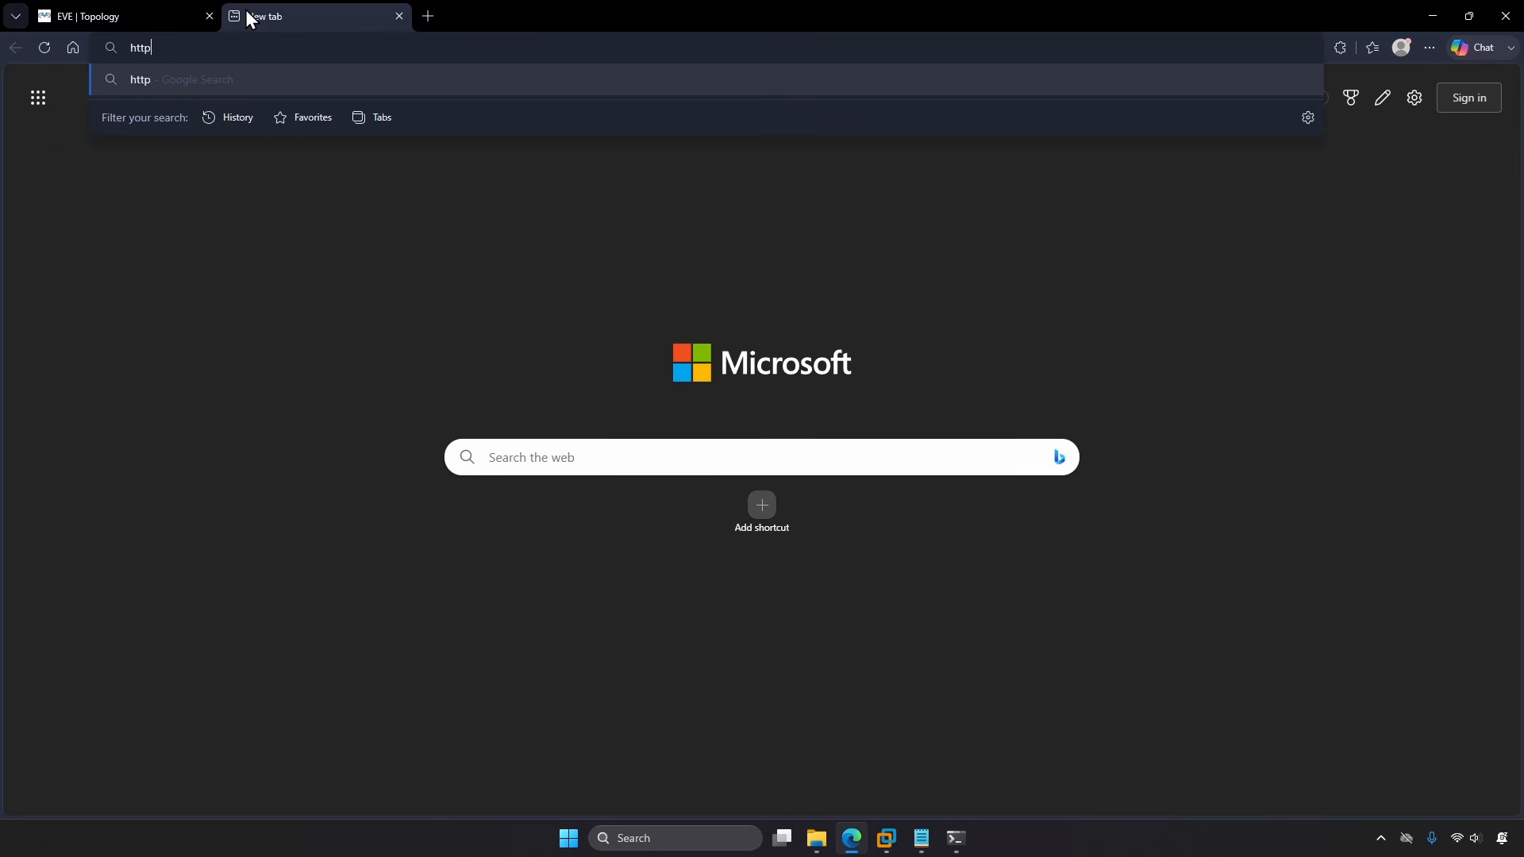
{"action": "type", "text": "://192.1"}
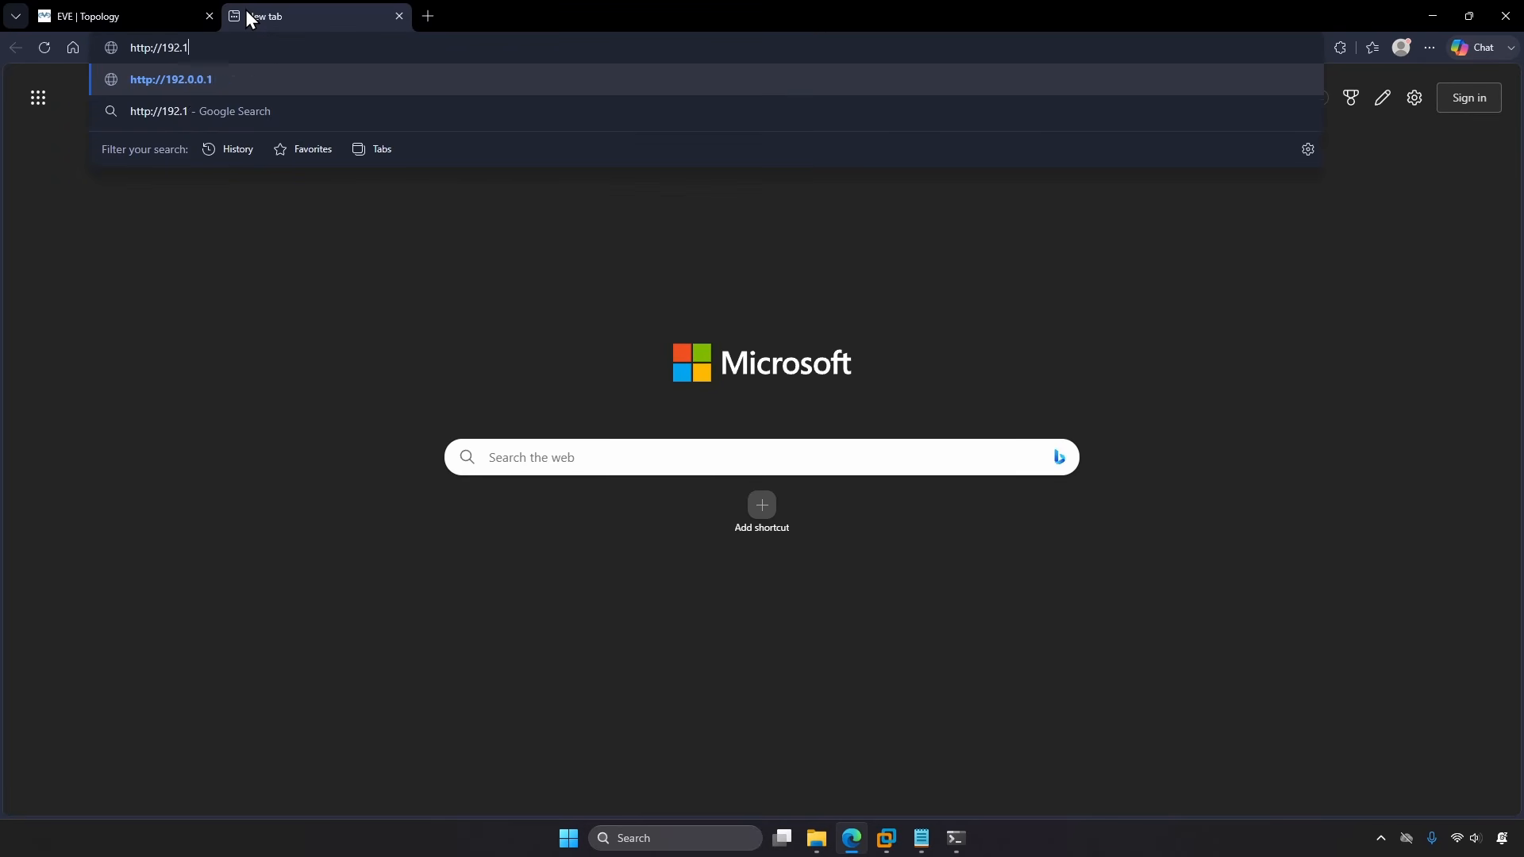
{"action": "type", "text": "68.26.132"}
{"action": "key", "text": "Return"}
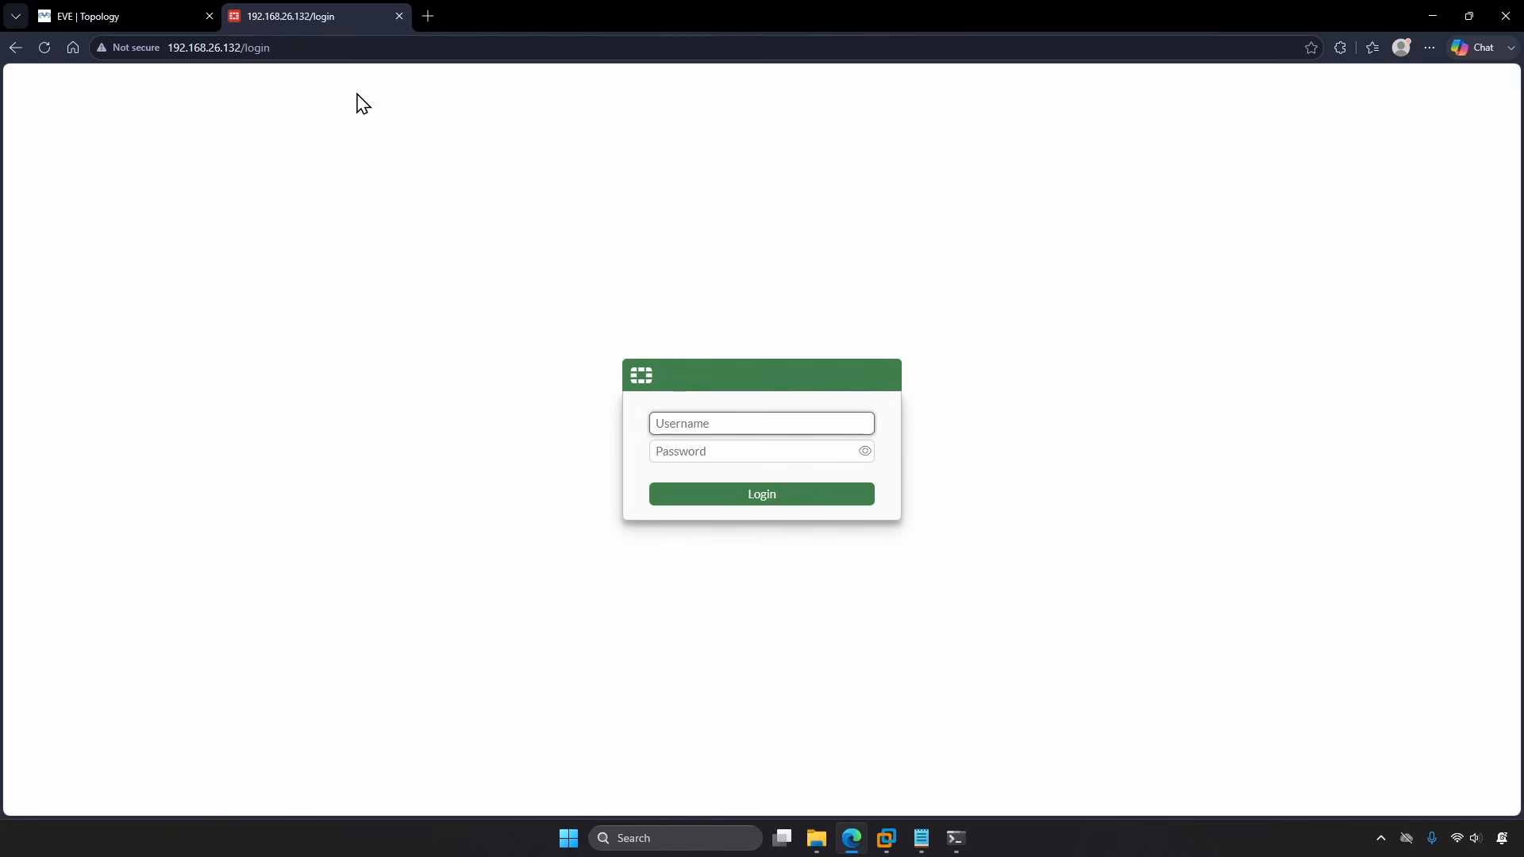
{"action": "type", "text": "admin"}
{"action": "key", "text": "Tab"}
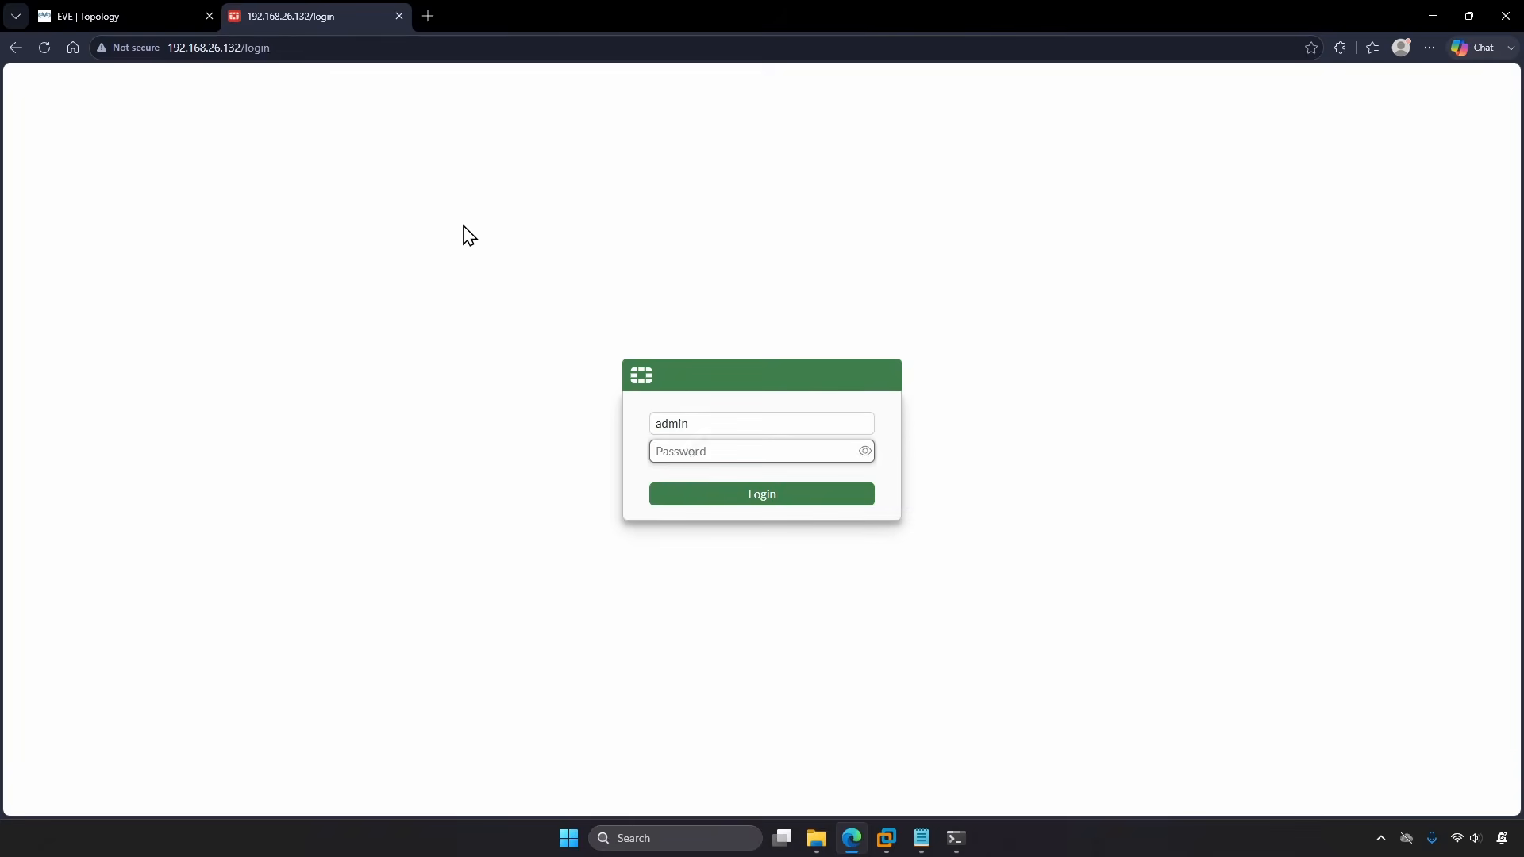
{"action": "type", "text": "1234567890123"}
{"action": "key", "text": "Return"}
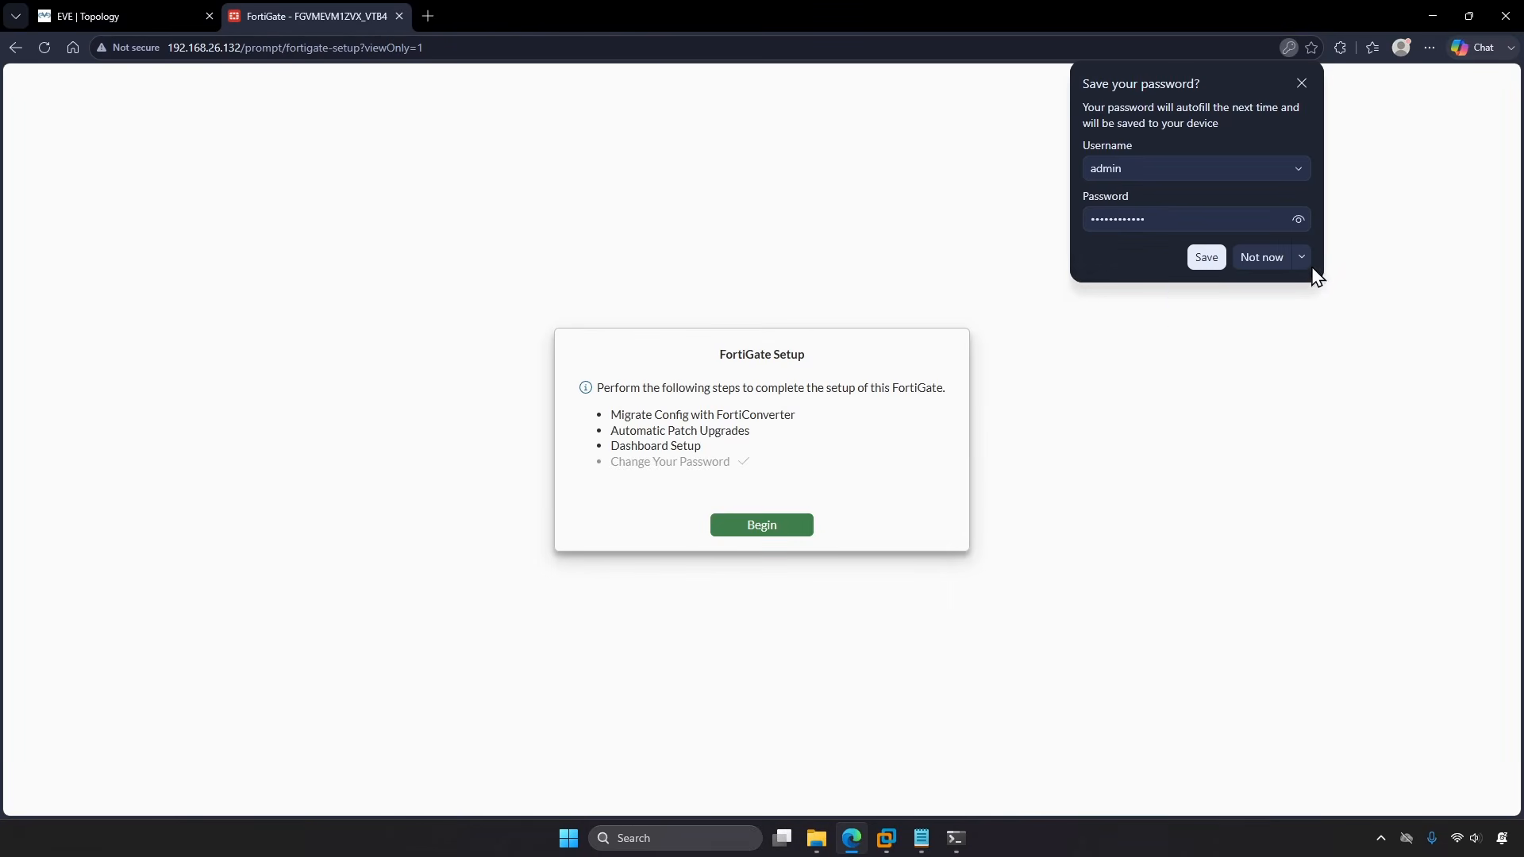
Step: Never save the site password, begin the FortiGate setup, and postpone config migration until later
{"action": "left_click", "coordinate": [1302, 258]}
{"action": "left_click", "coordinate": [1287, 315]}
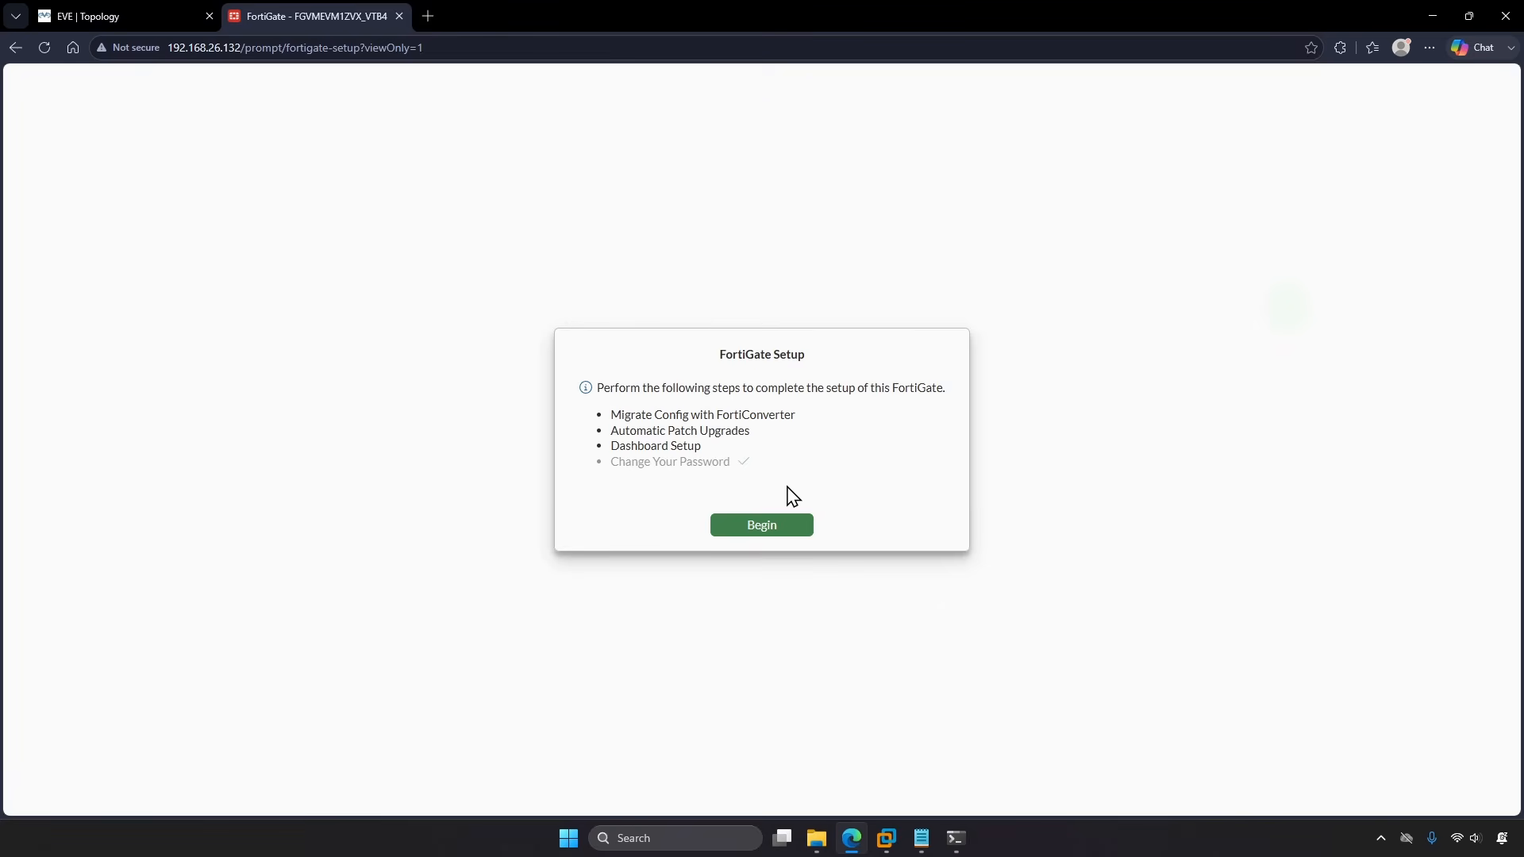
{"action": "left_click", "coordinate": [767, 523]}
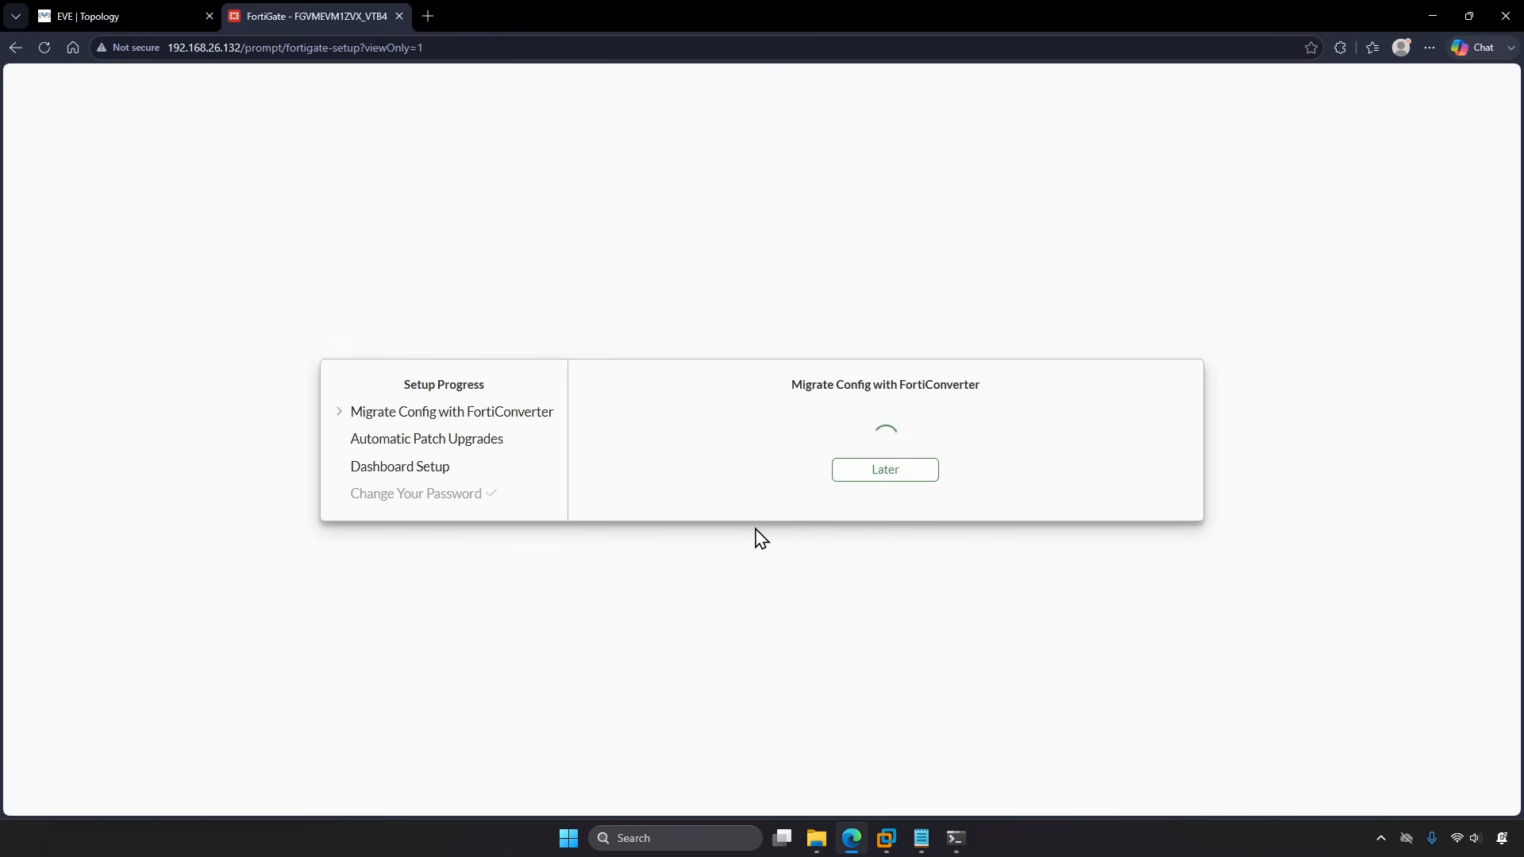
{"action": "left_click", "coordinate": [841, 475]}
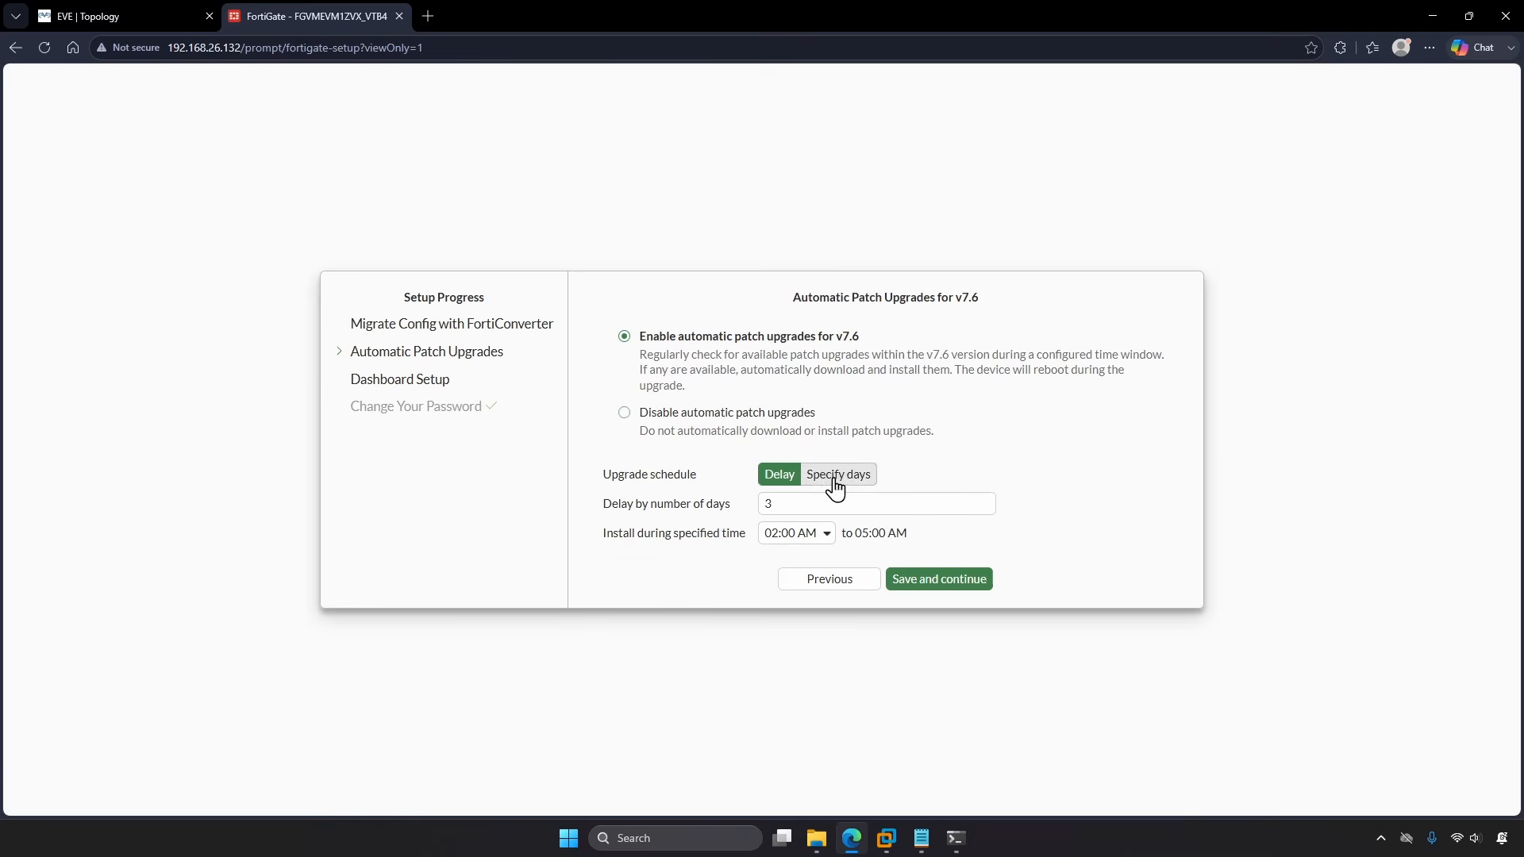
Step: Disable automatic patch upgrades and acknowledge that patches will not auto-install
{"action": "left_click", "coordinate": [745, 414]}
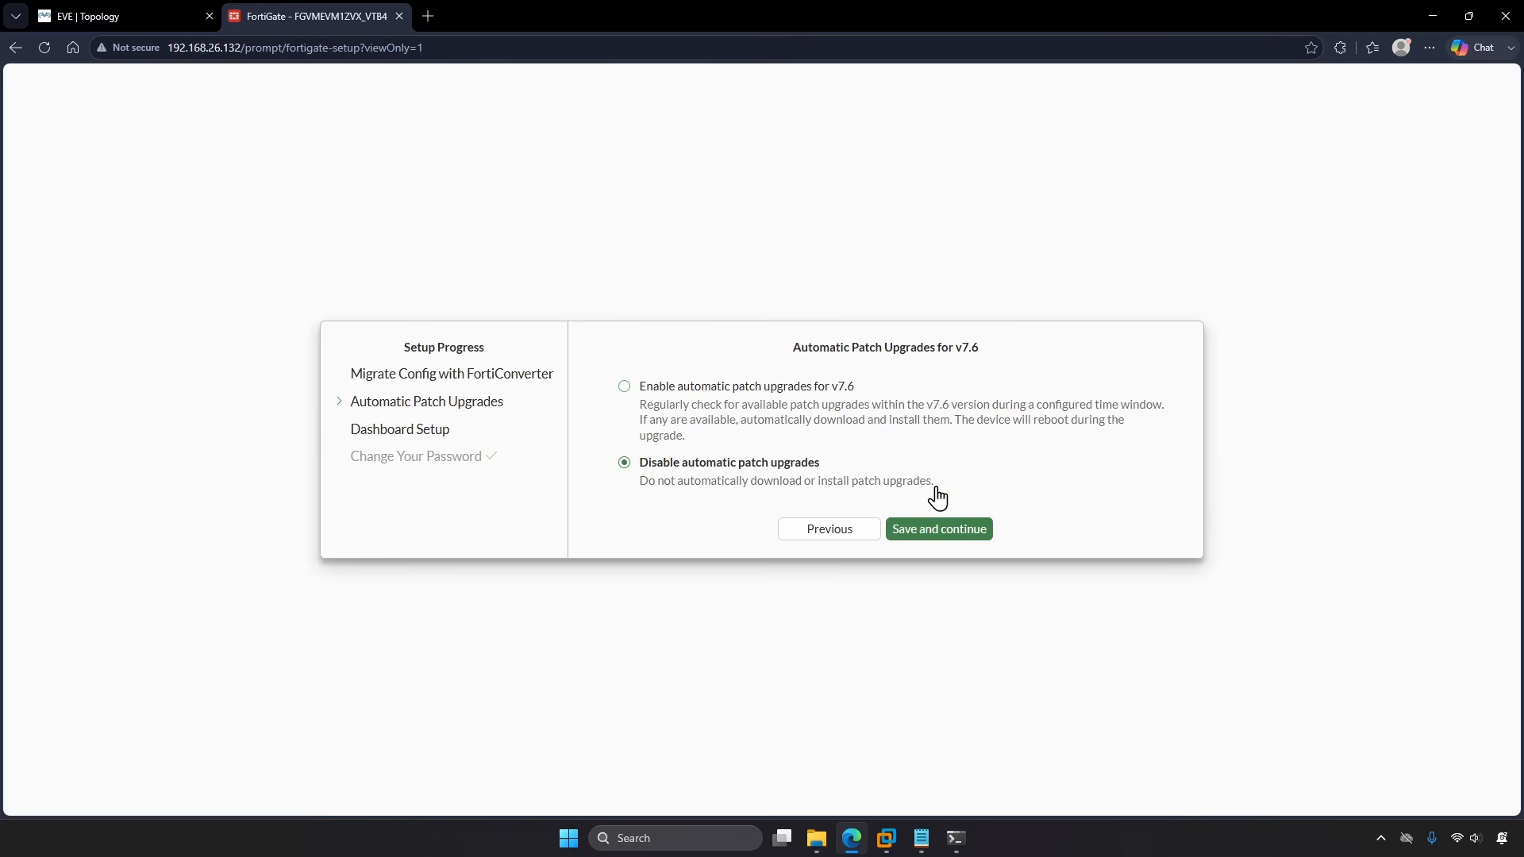
{"action": "left_click", "coordinate": [955, 530]}
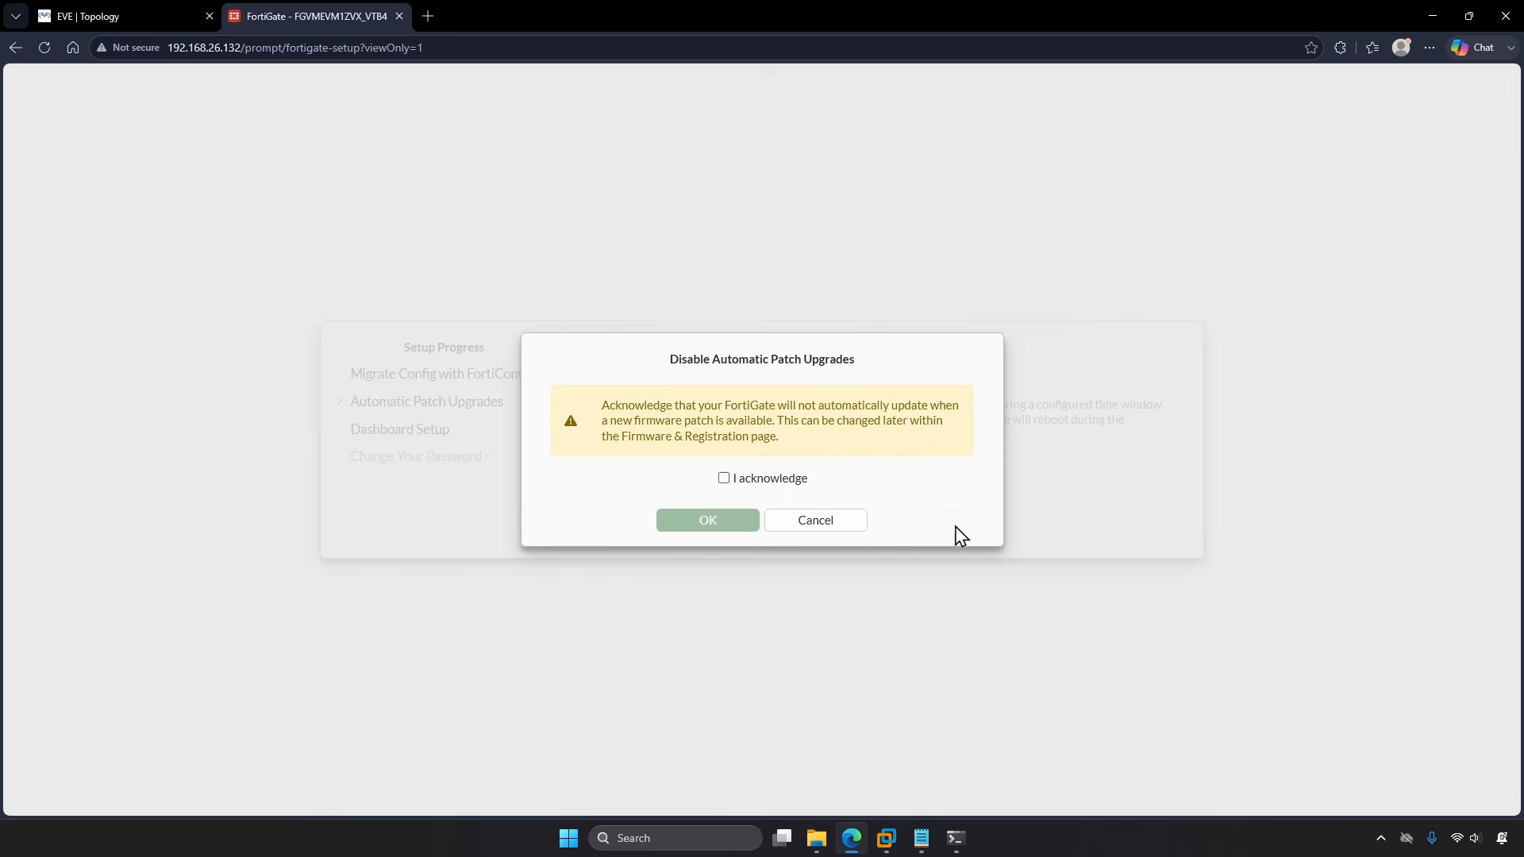
{"action": "left_click", "coordinate": [771, 481]}
{"action": "left_click", "coordinate": [727, 518]}
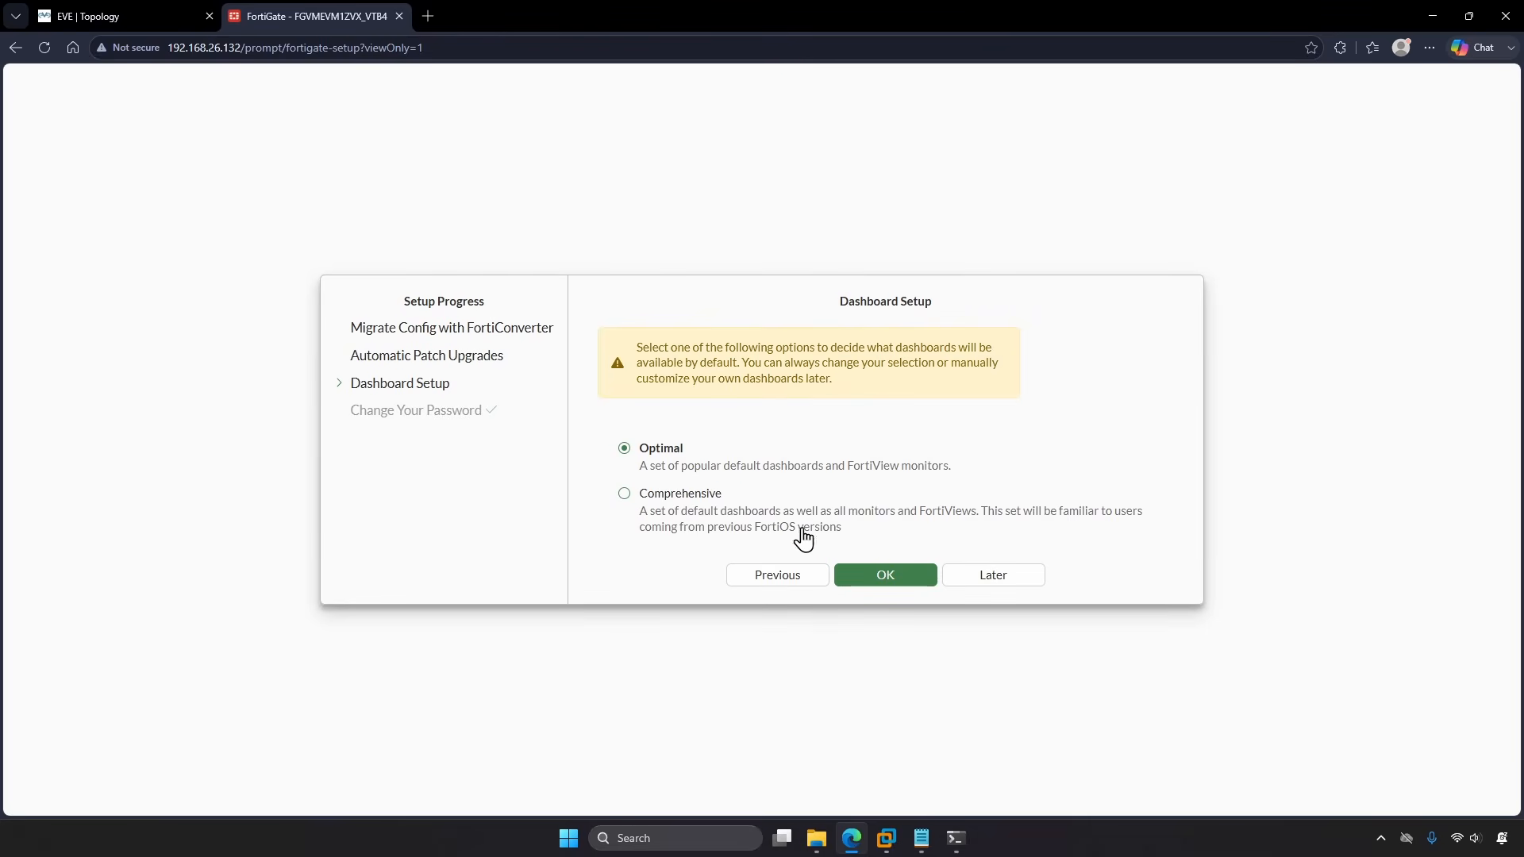
Step: Accept the Optimal dashboard set and dismiss the FortiOS 7.6 overview permanently
{"action": "left_click", "coordinate": [891, 578]}
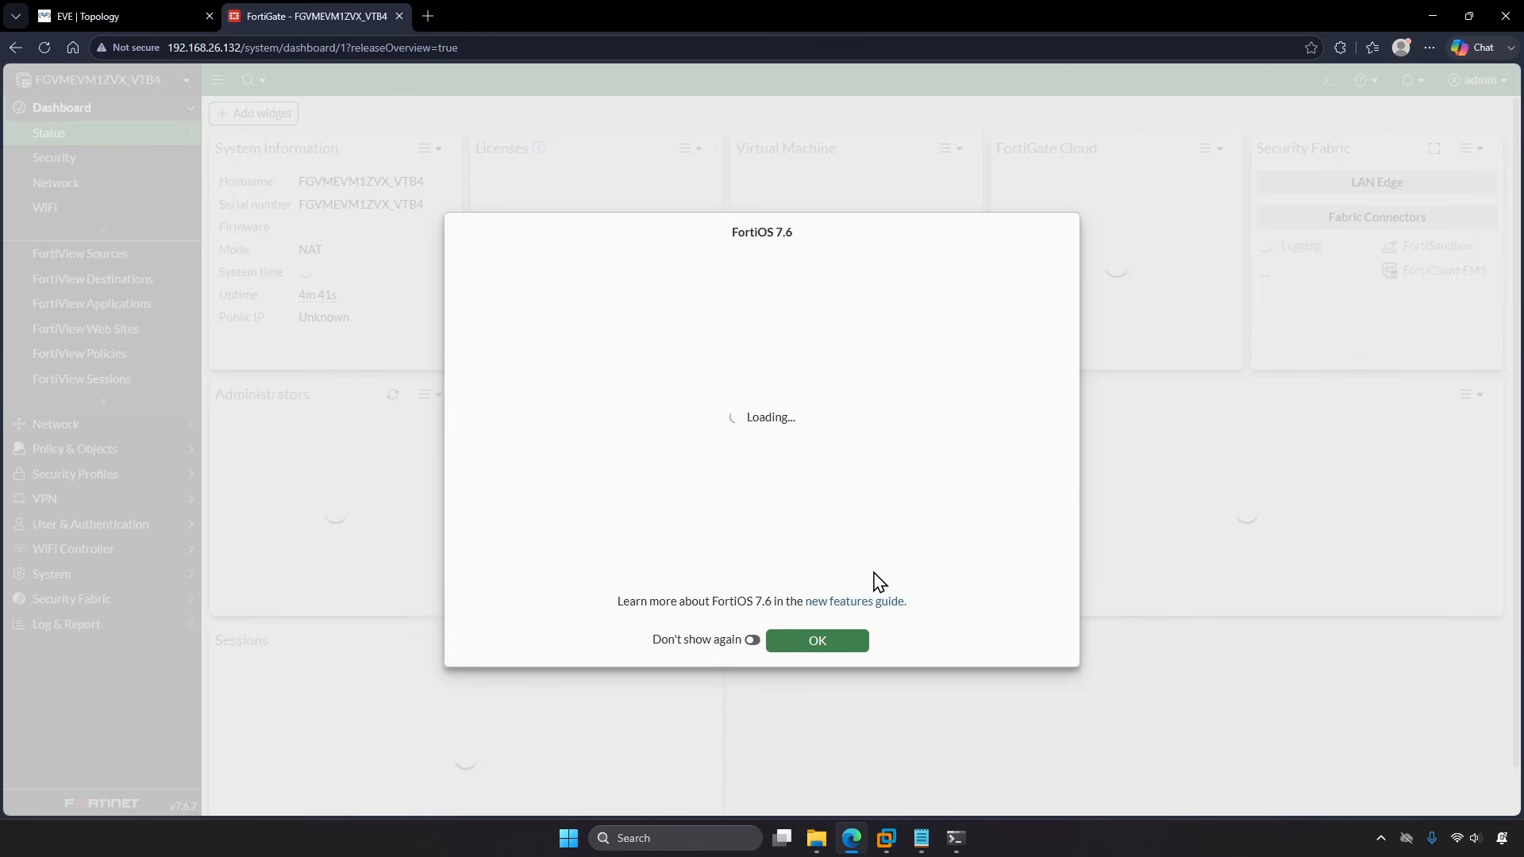
{"action": "left_click", "coordinate": [751, 640]}
{"action": "left_click", "coordinate": [796, 640]}
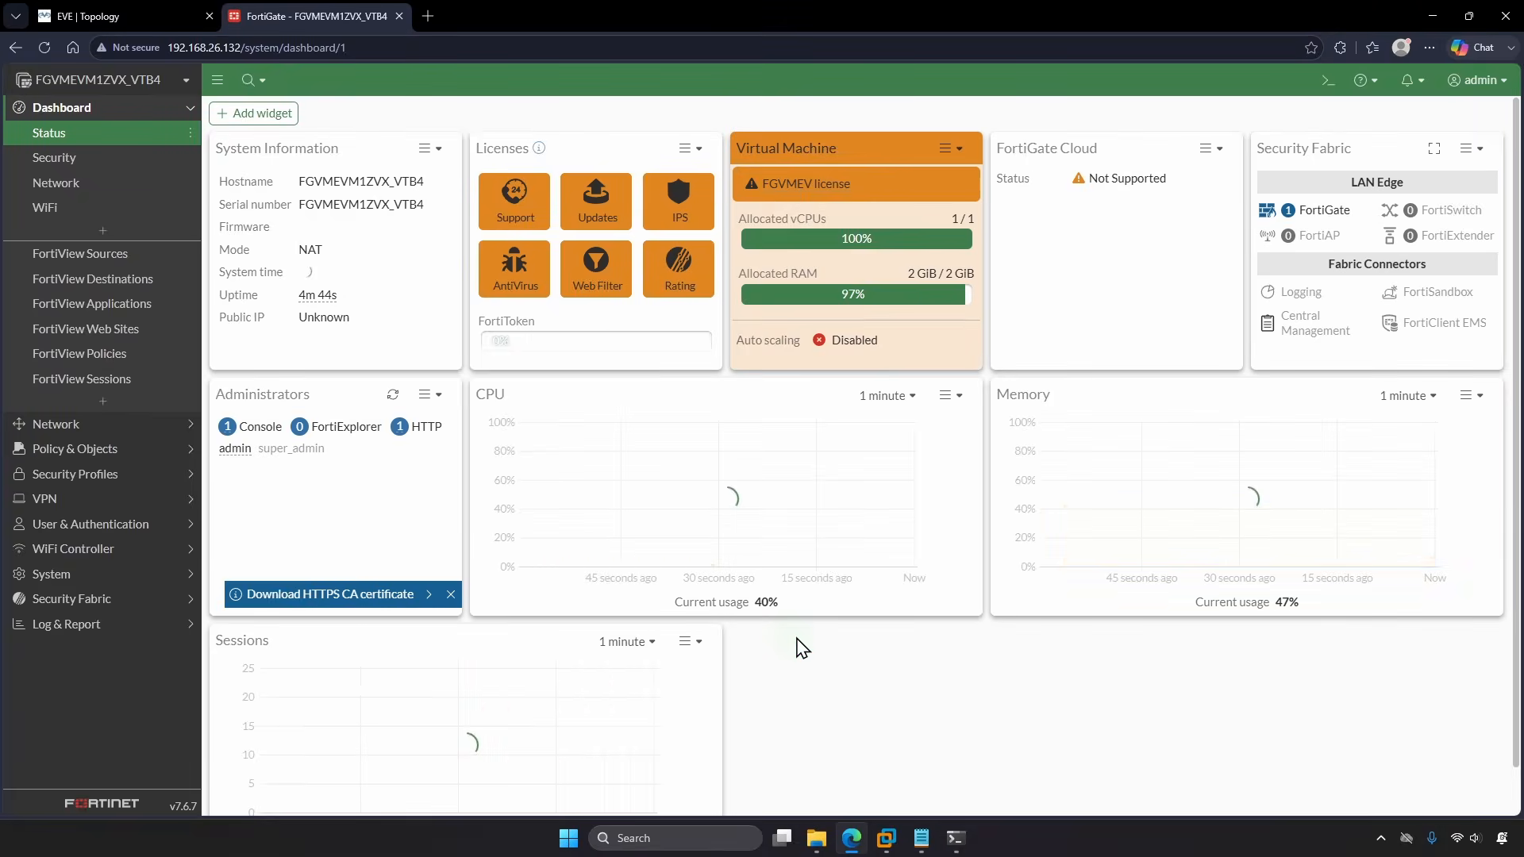